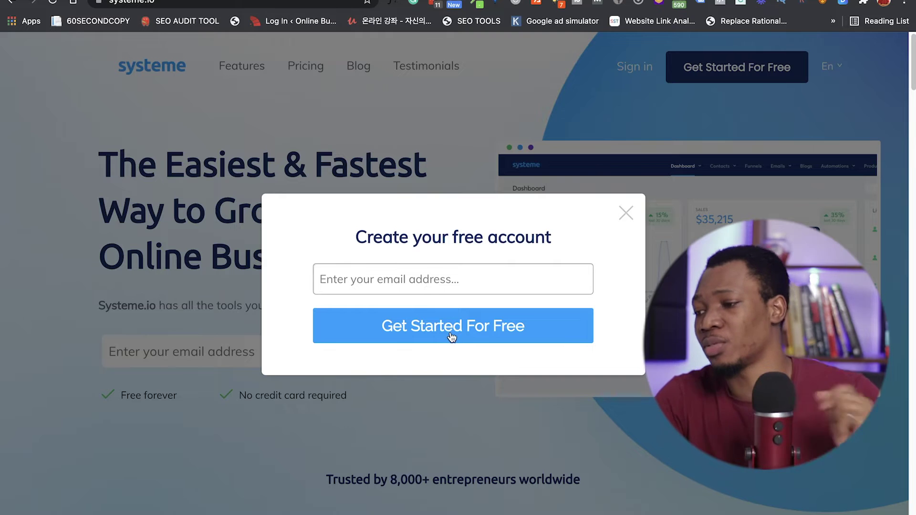
Step: Submit the free sign-up and open the account confirmation link from the Gmail email
click(452, 337)
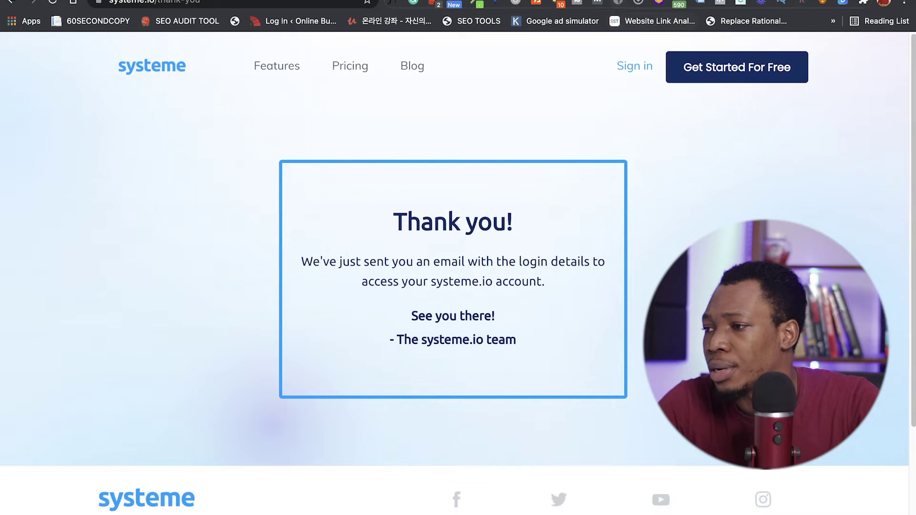
click(807, 1)
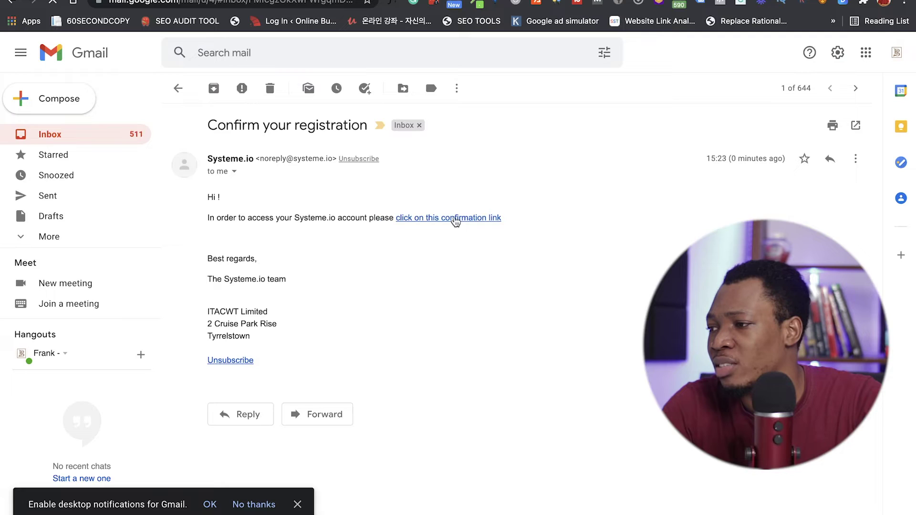
click(455, 219)
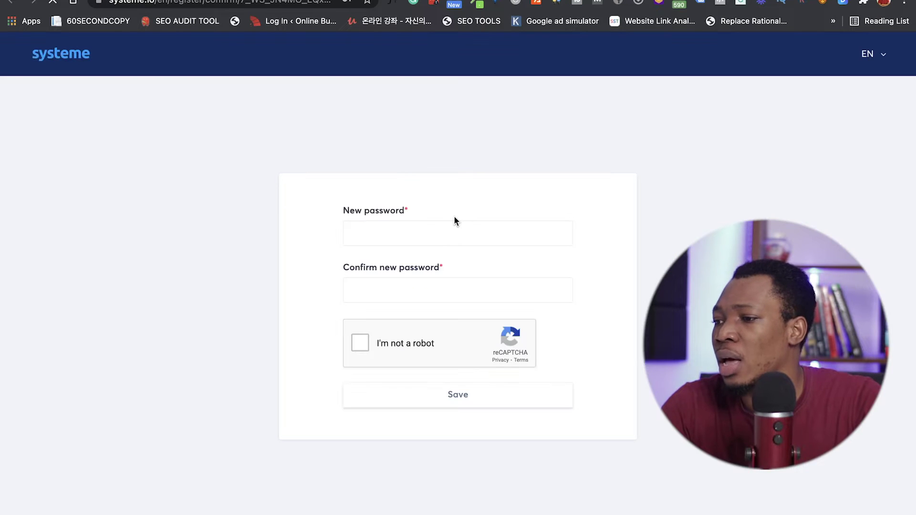
Step: Enter and confirm the new account password, pass reCAPTCHA, and save it
click(445, 240)
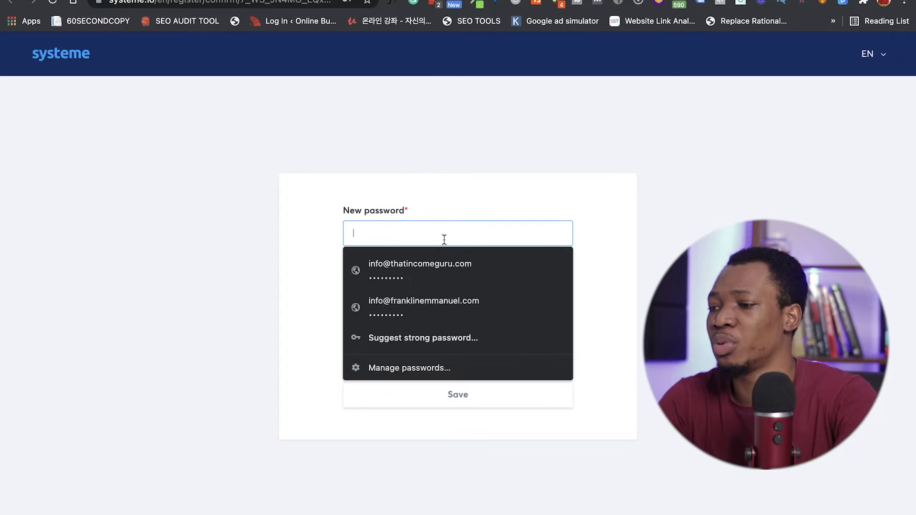
text(•••••)
key(Tab)
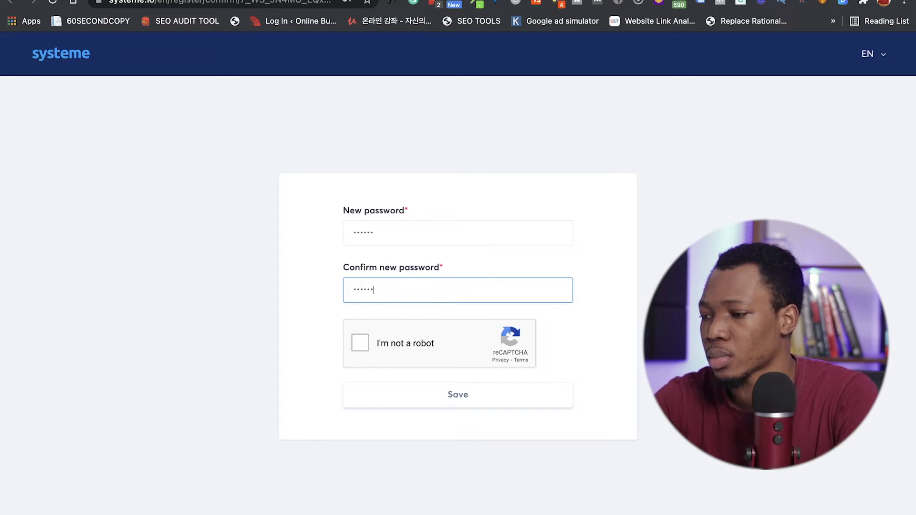
click(366, 349)
click(413, 398)
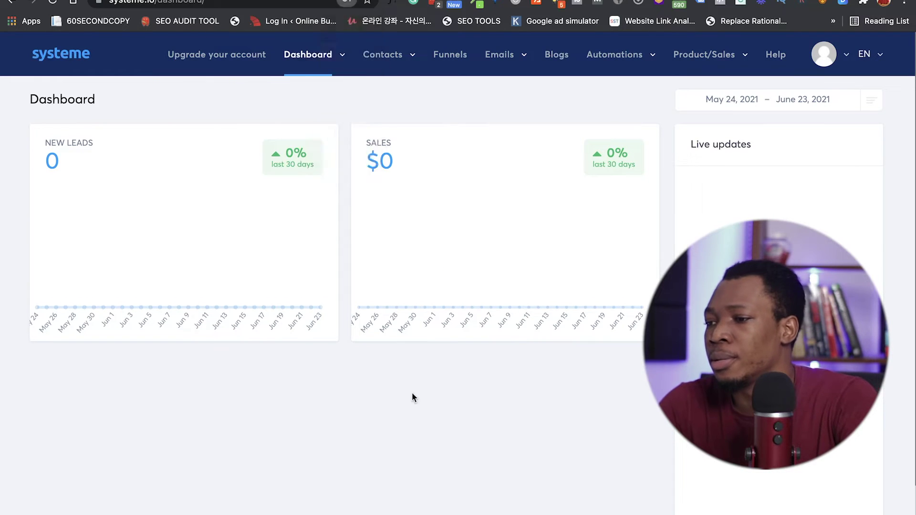
Step: Dismiss Chrome's update-password prompt and start a new funnel from the empty Funnels list
click(484, 186)
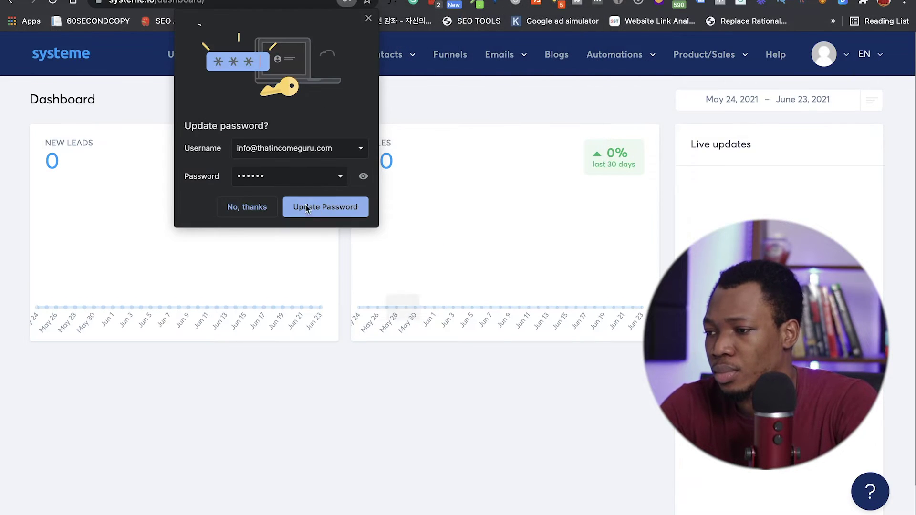
click(369, 18)
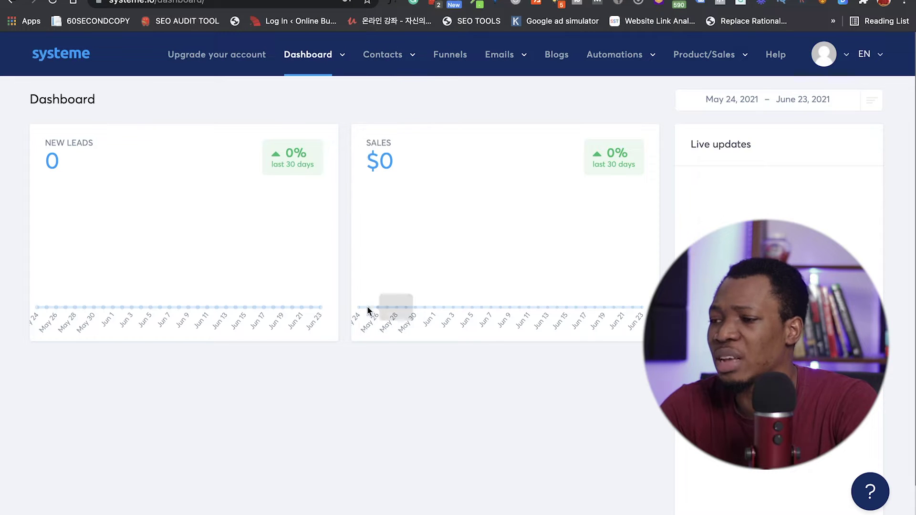
scroll(403, 395, down, 2)
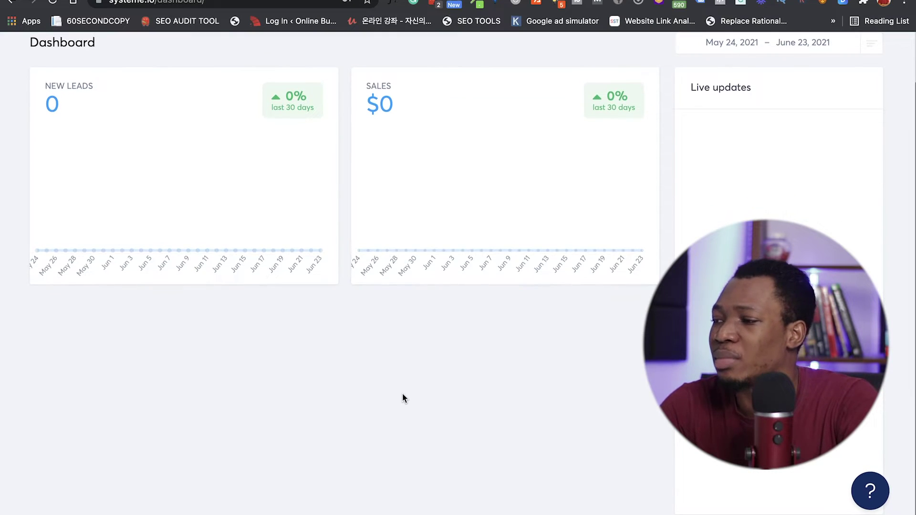
scroll(402, 399, up, 2)
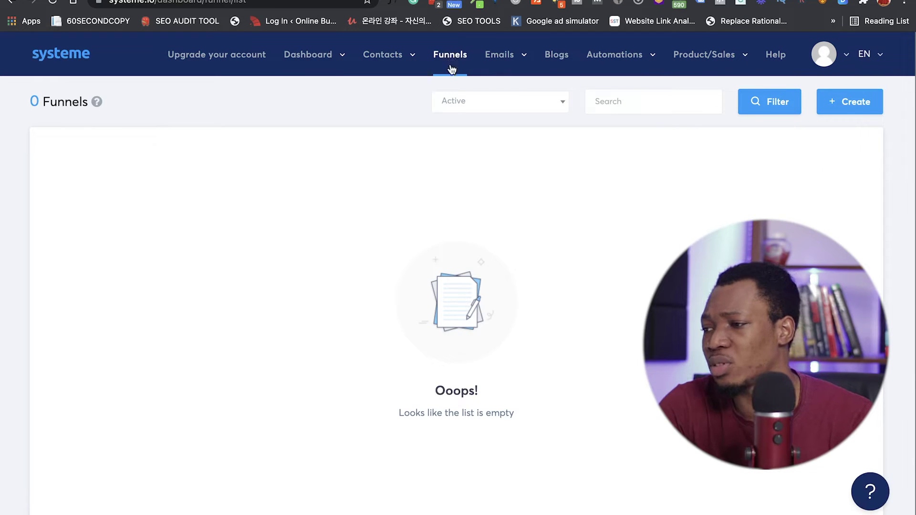
scroll(627, 336, down, 1)
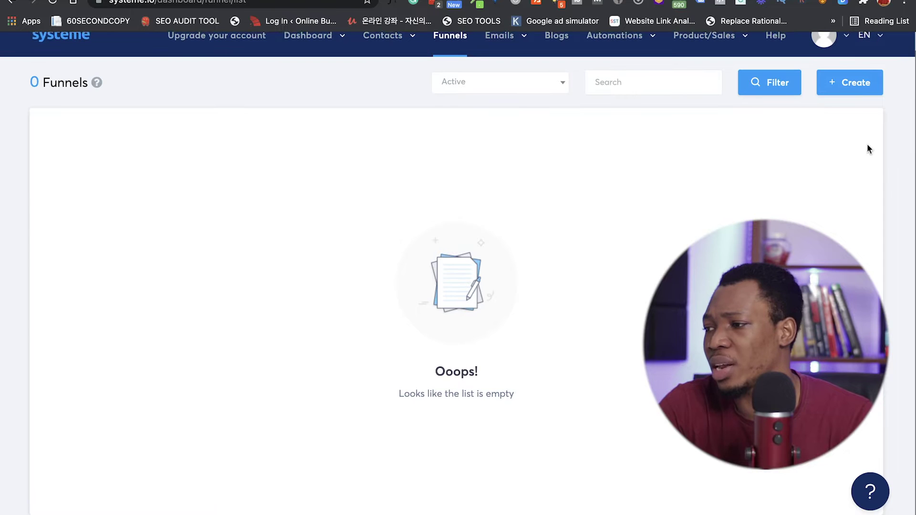
click(857, 83)
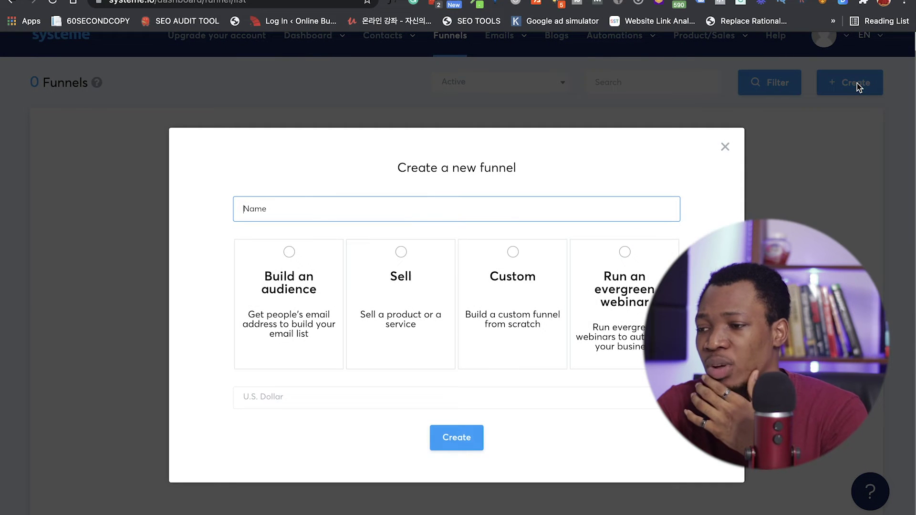
Step: Create a funnel named 'mky books' of type Build an audience
click(460, 208)
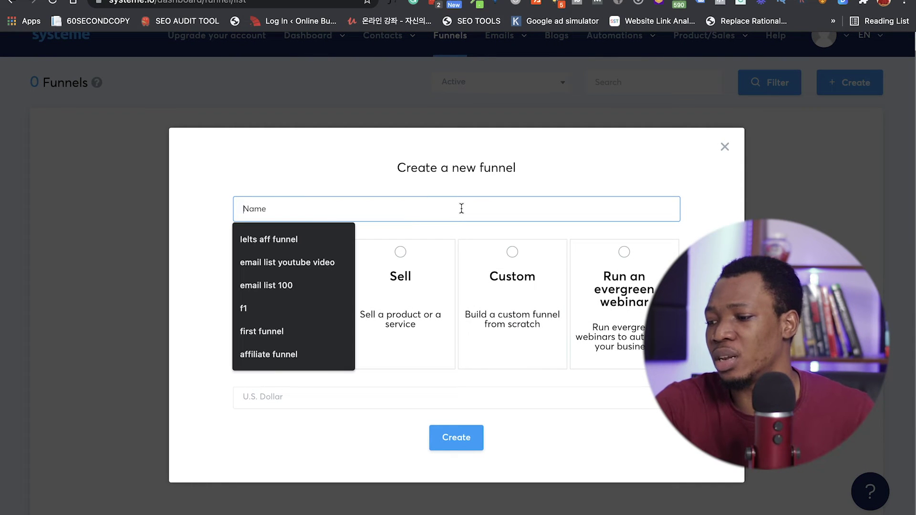
text(mky books)
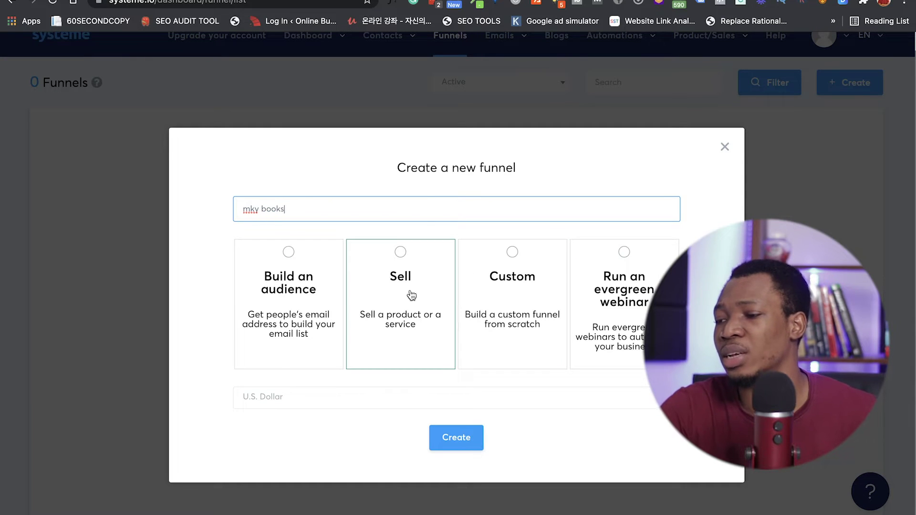
click(310, 311)
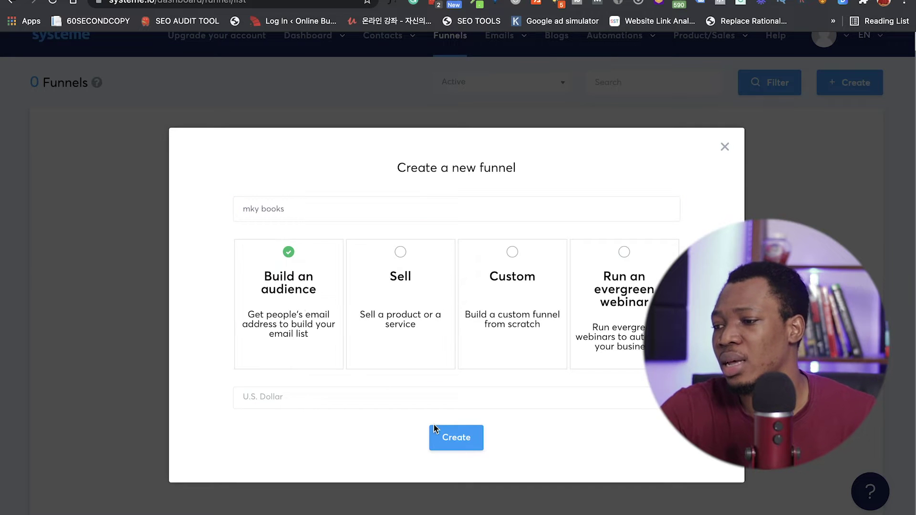
click(462, 443)
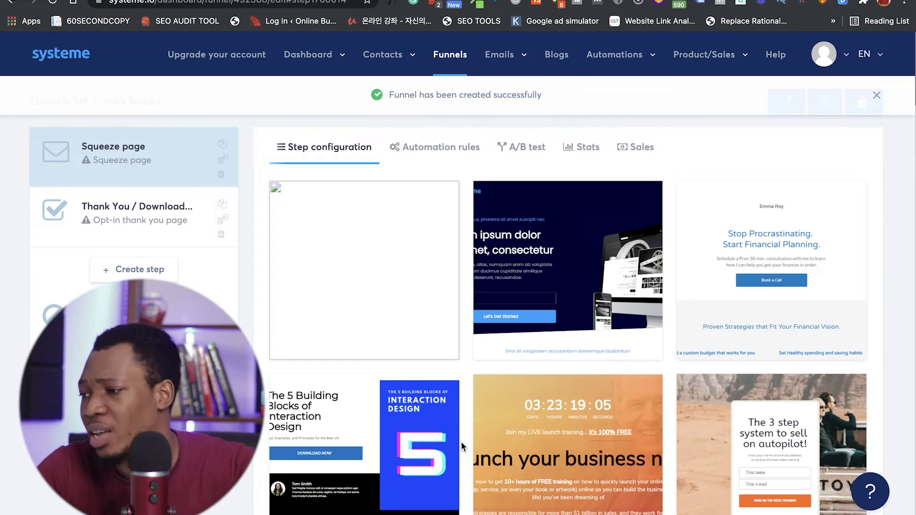
Step: Choose the Explore our services template from the grid for the Squeeze page
scroll(461, 442, down, 1)
scroll(461, 442, down, 10)
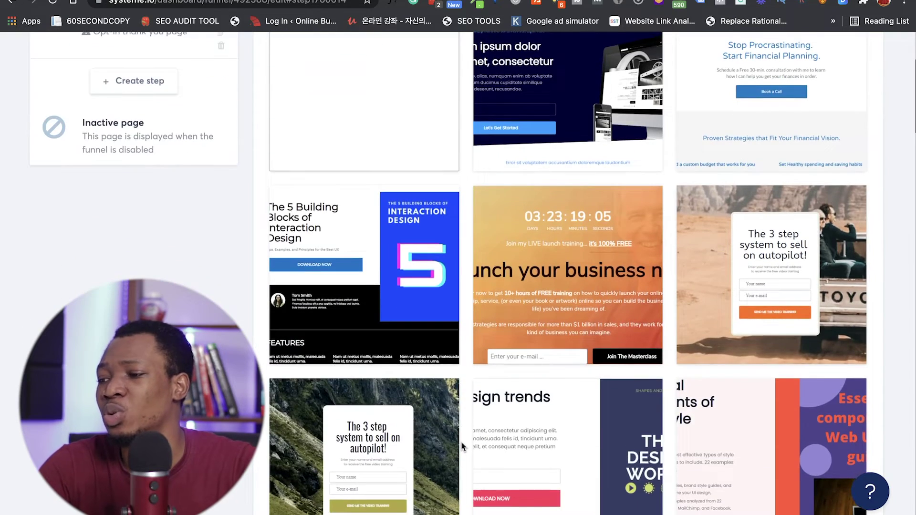
scroll(461, 442, down, 1)
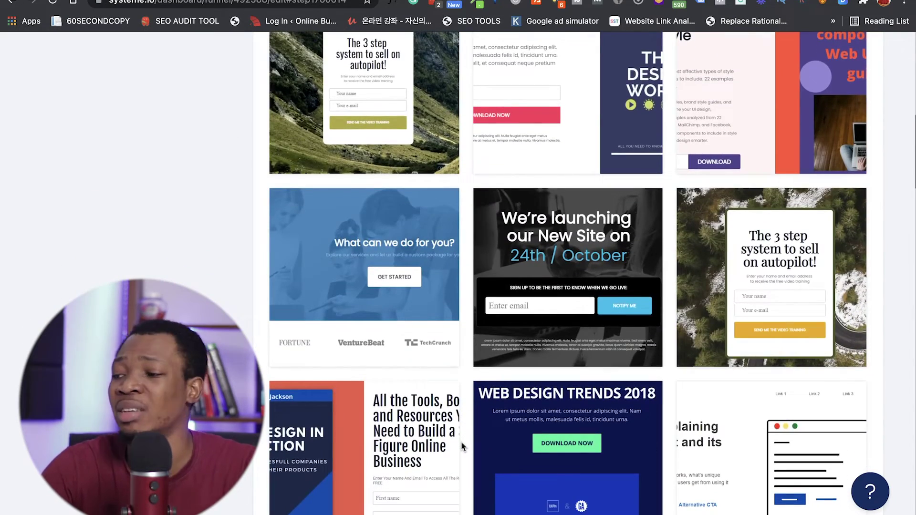
scroll(461, 442, down, 5)
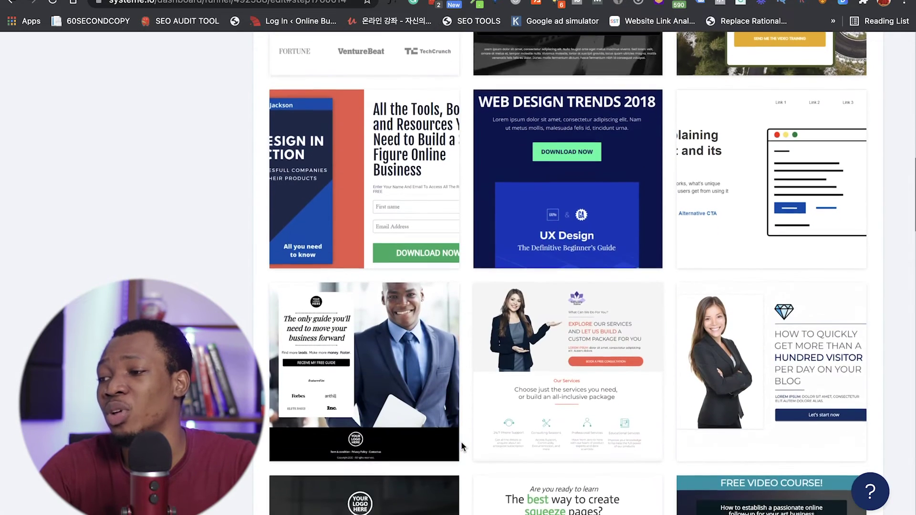
scroll(461, 442, down, 1)
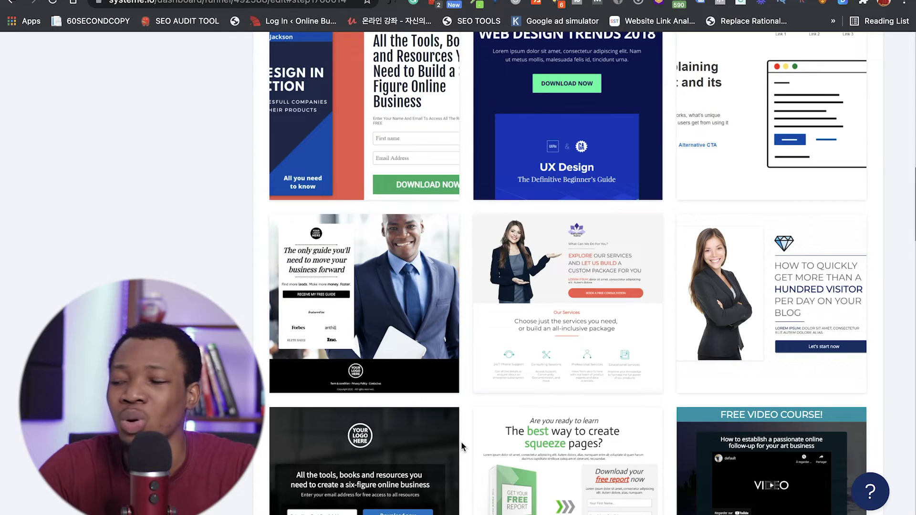
scroll(461, 442, down, 2)
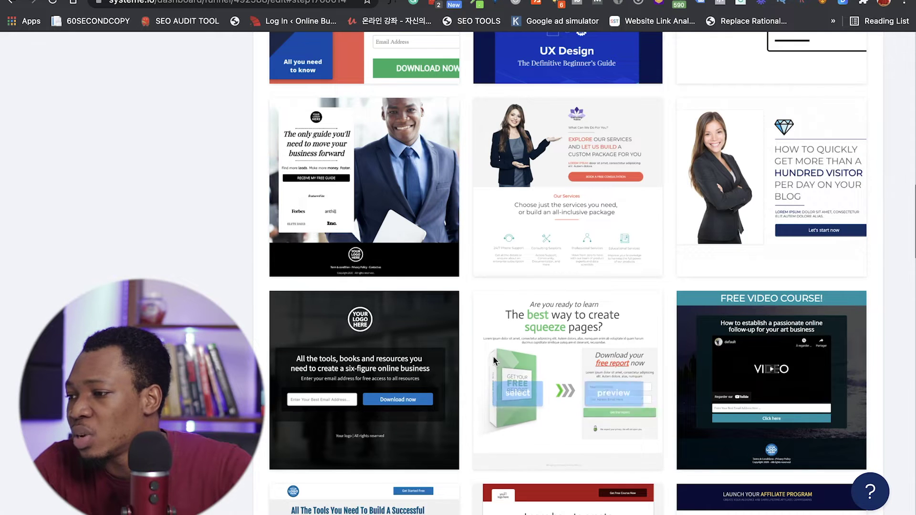
mouse_move(555, 236)
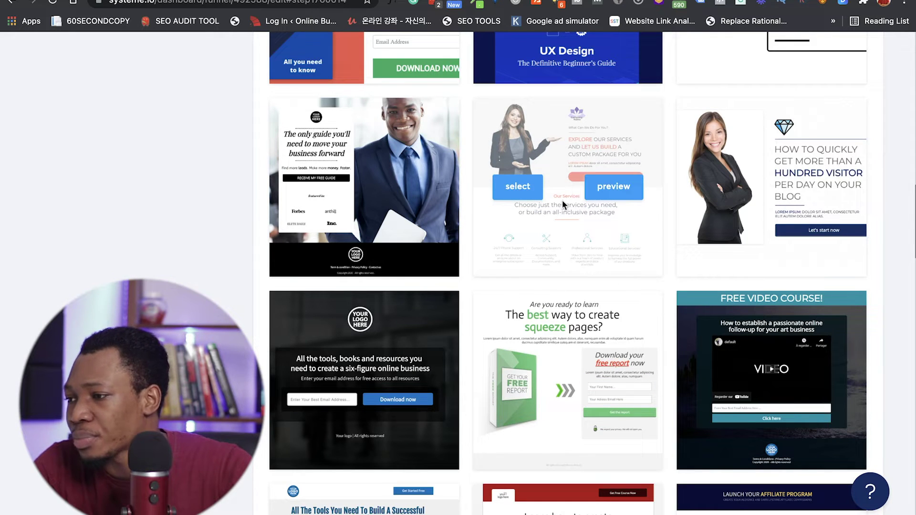
click(528, 191)
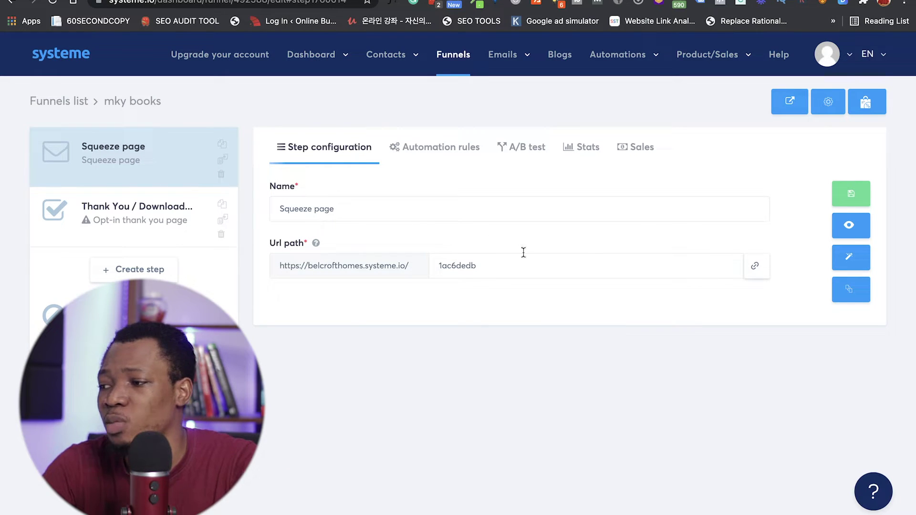
click(853, 263)
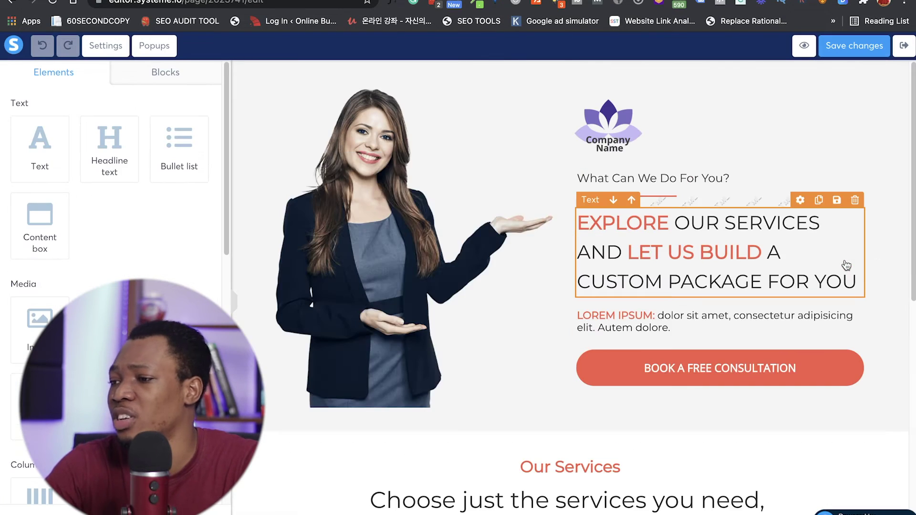
scroll(542, 311, down, 2)
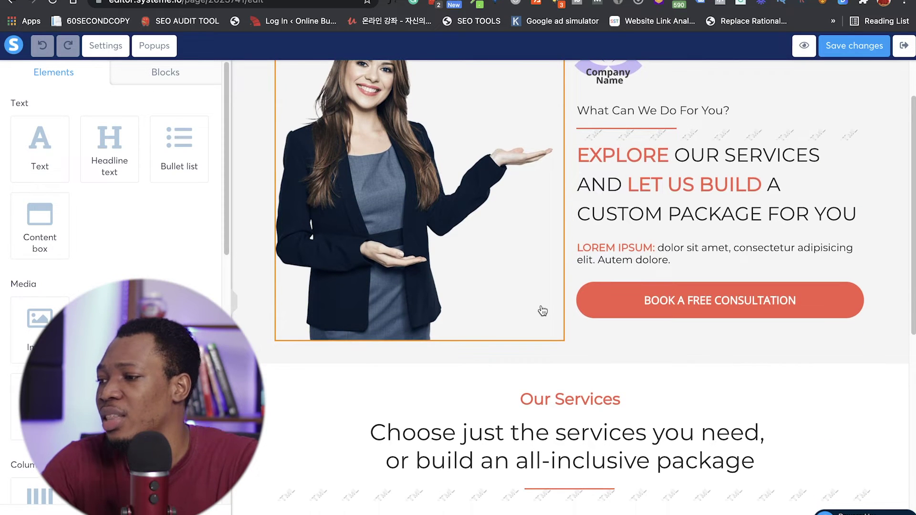
scroll(543, 310, up, 2)
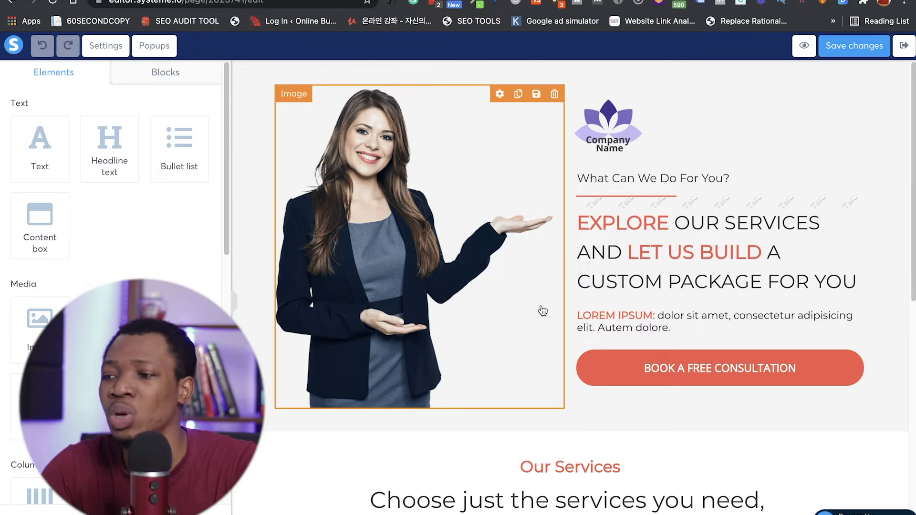
scroll(542, 311, down, 12)
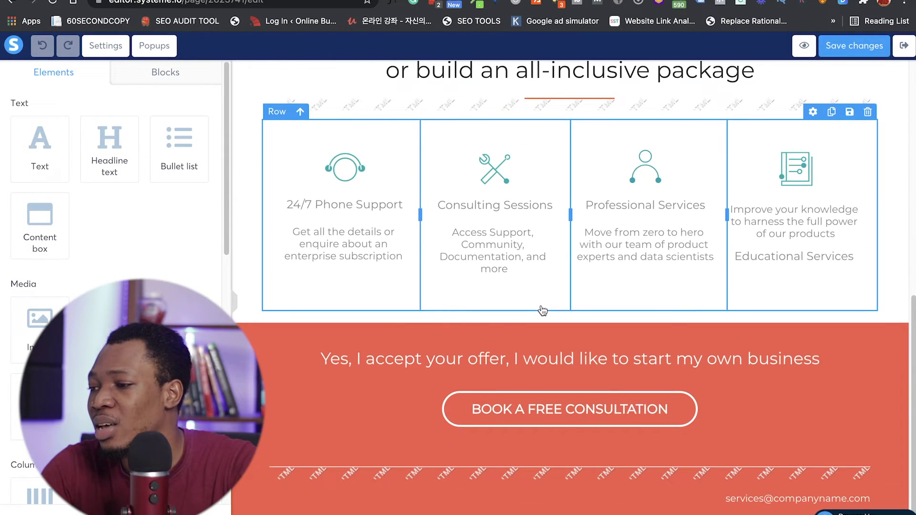
scroll(542, 311, up, 12)
scroll(543, 310, down, 12)
scroll(543, 311, up, 7)
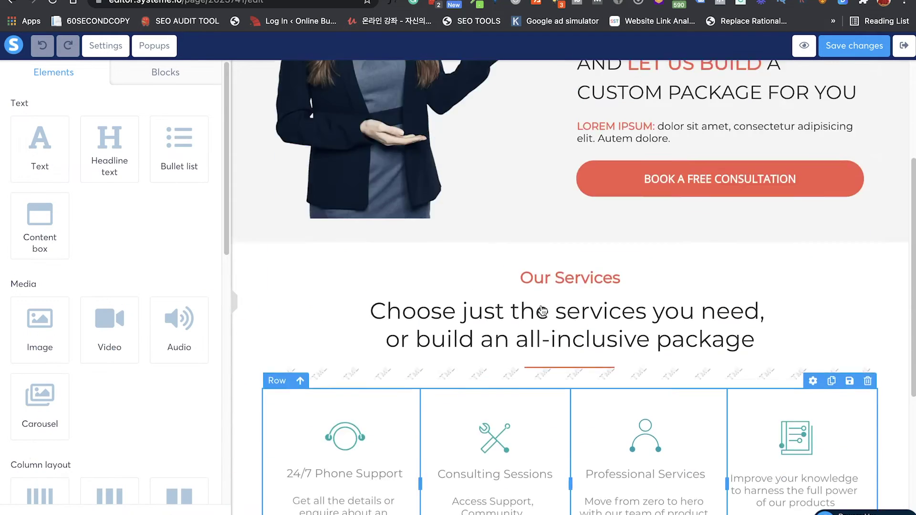
scroll(542, 310, up, 5)
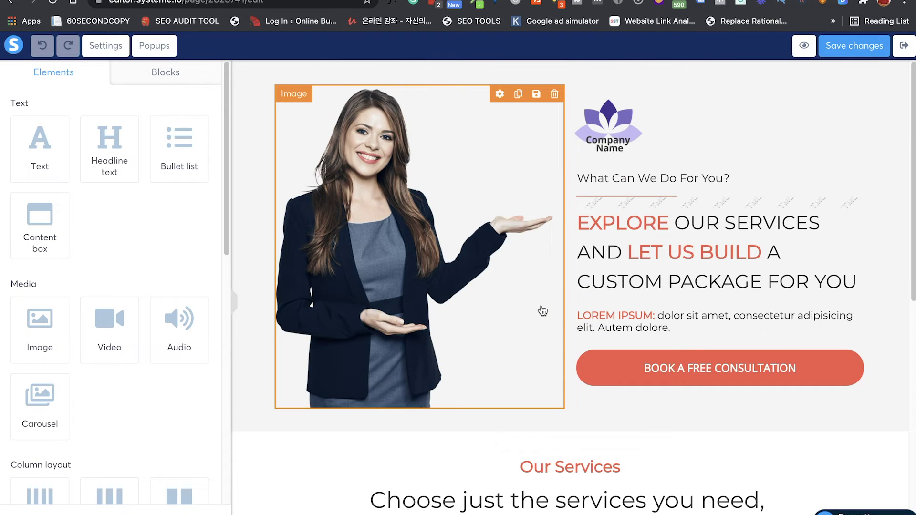
scroll(543, 311, down, 1)
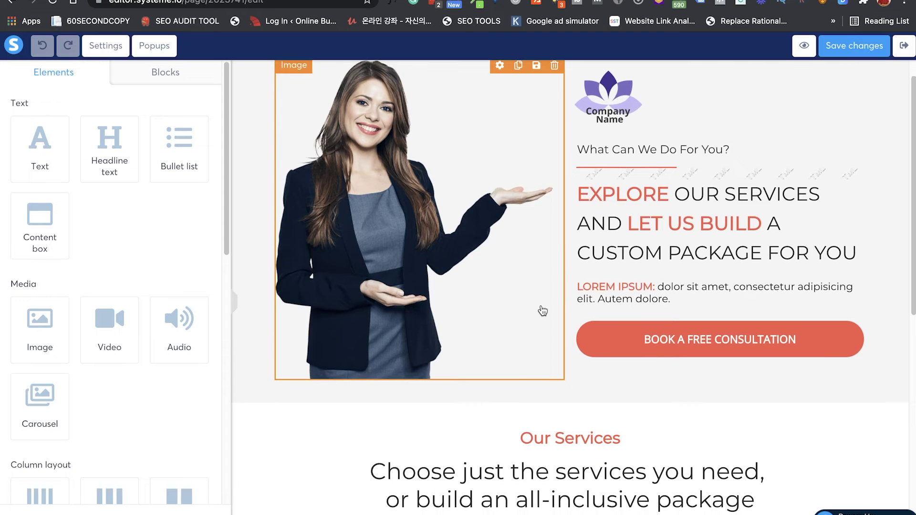
scroll(543, 311, up, 1)
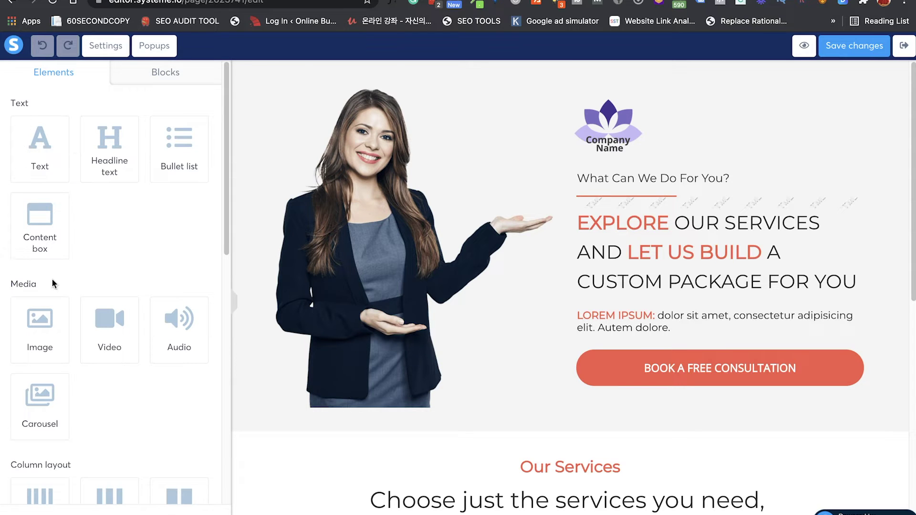
scroll(52, 284, down, 8)
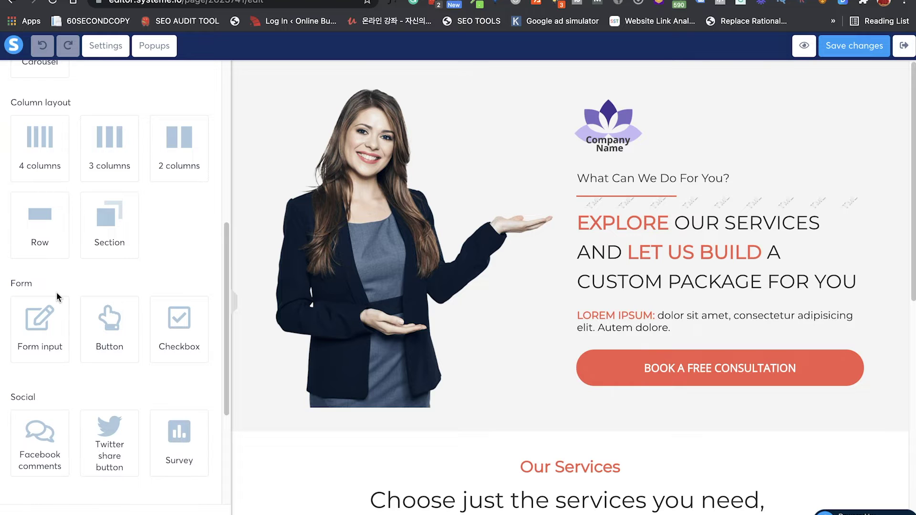
scroll(39, 331, down, 4)
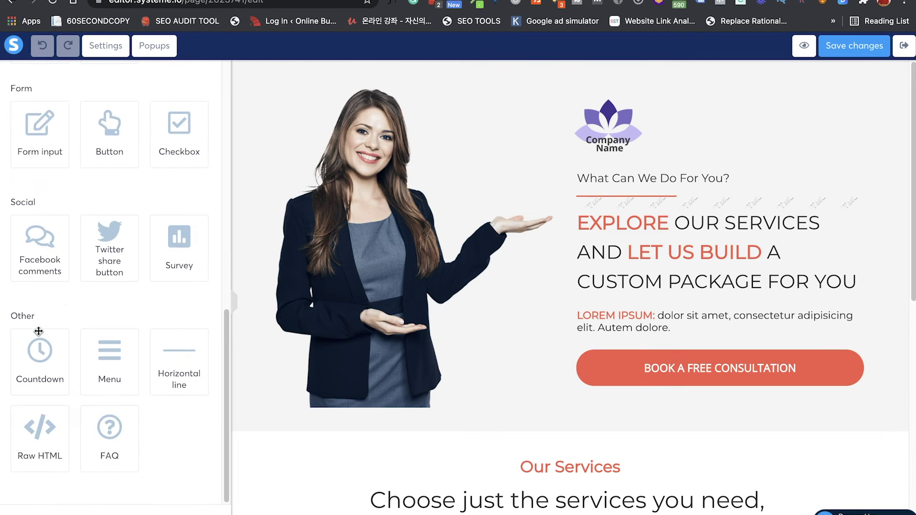
scroll(64, 305, up, 12)
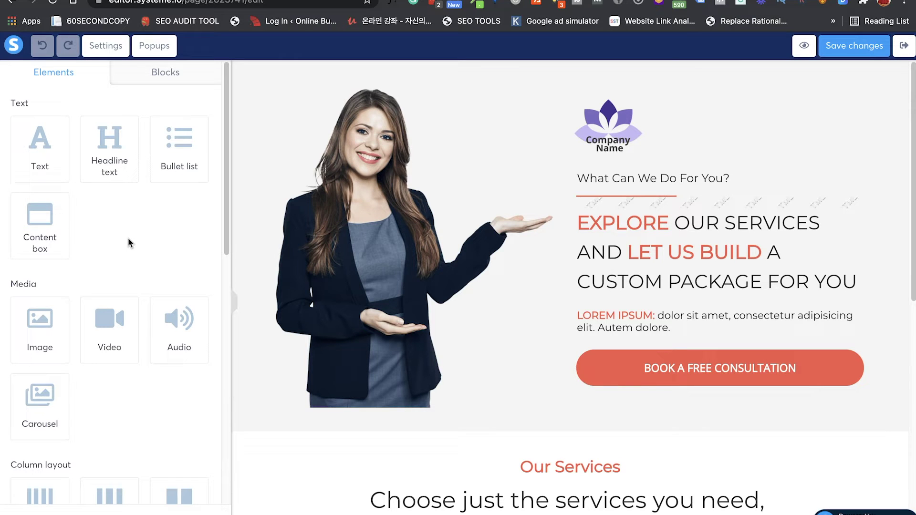
scroll(128, 237, down, 2)
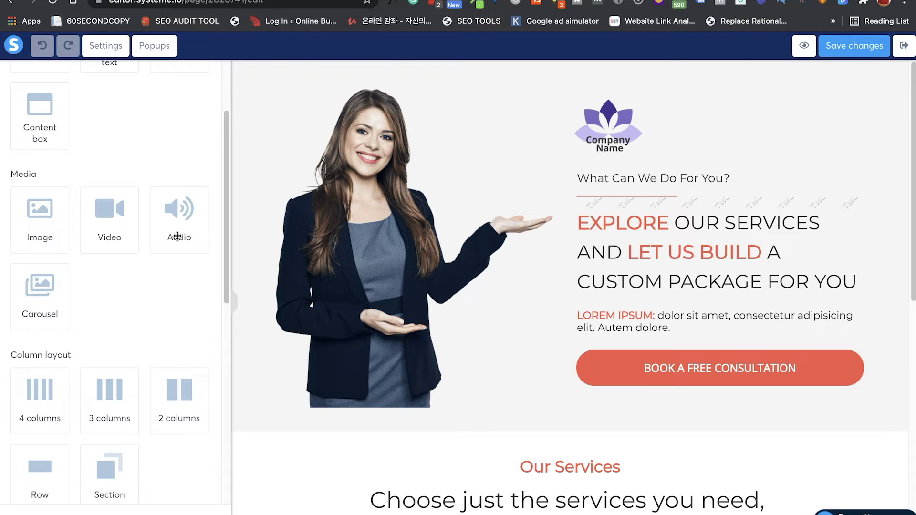
scroll(55, 300, down, 4)
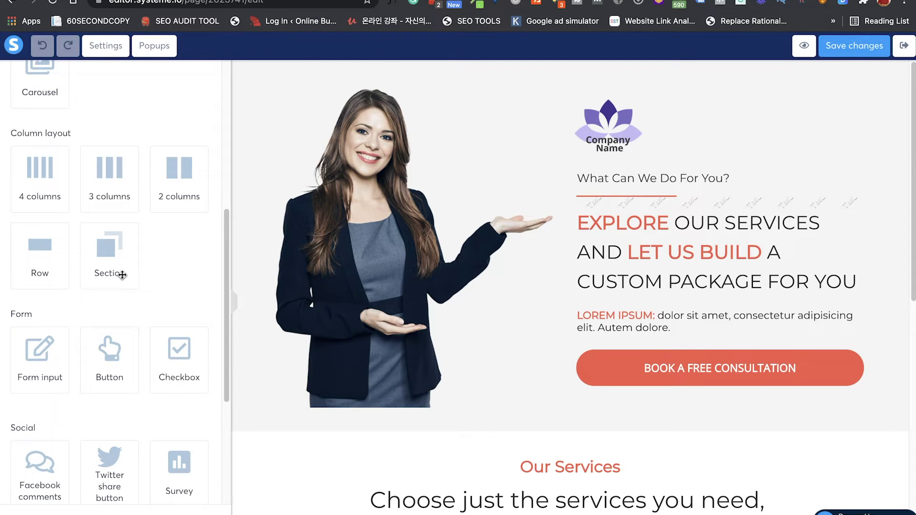
scroll(122, 275, down, 3)
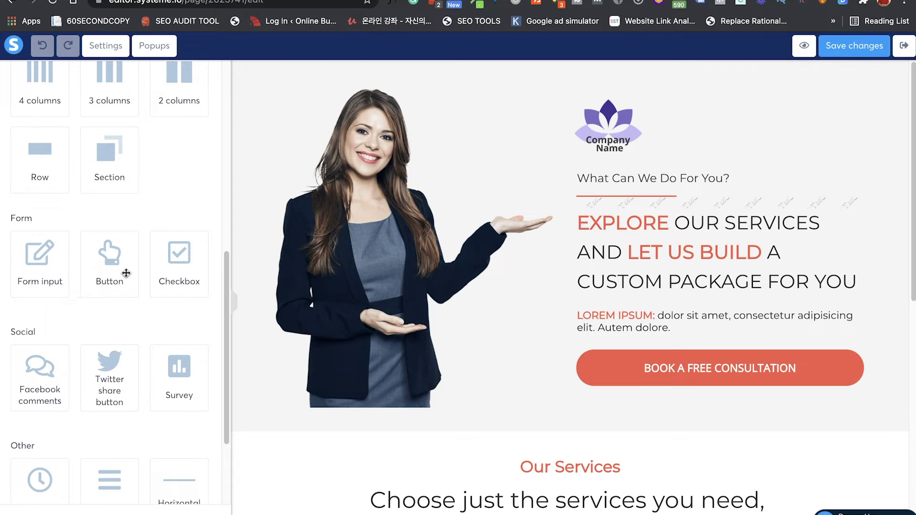
scroll(116, 324, down, 1)
scroll(116, 324, down, 3)
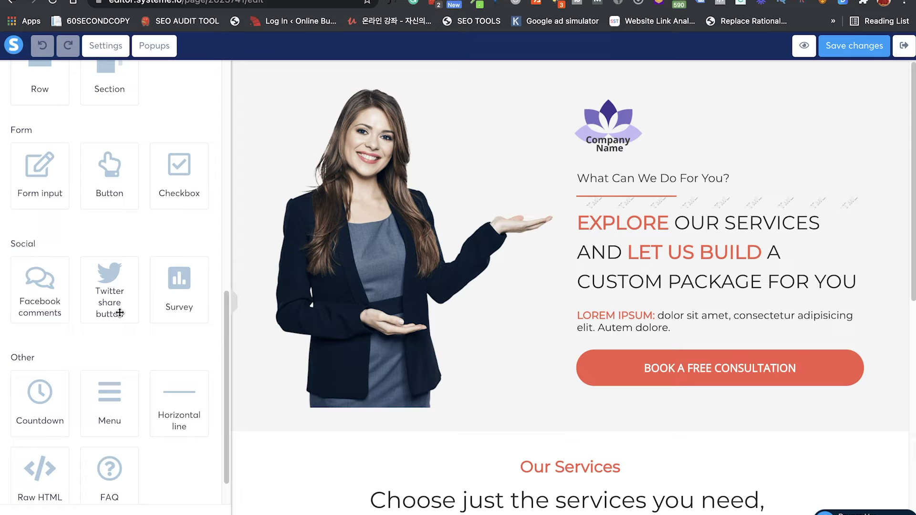
scroll(120, 313, down, 2)
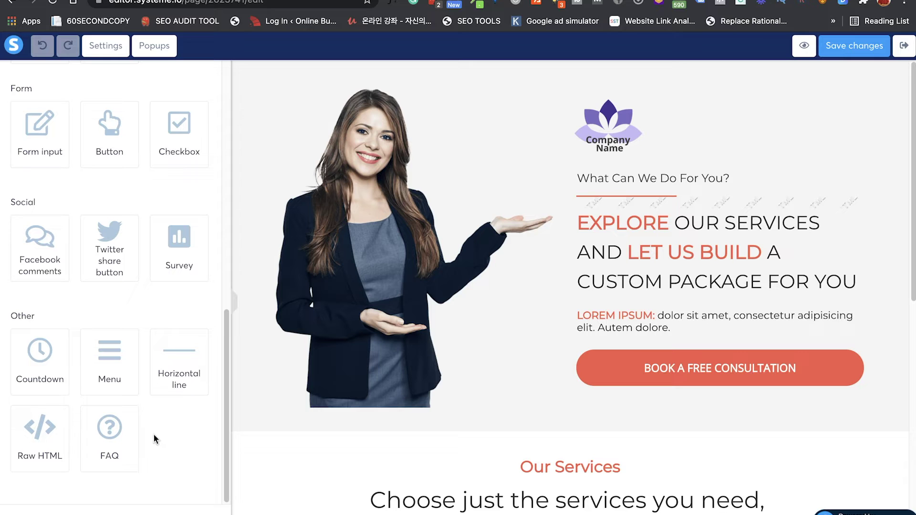
scroll(394, 407, down, 3)
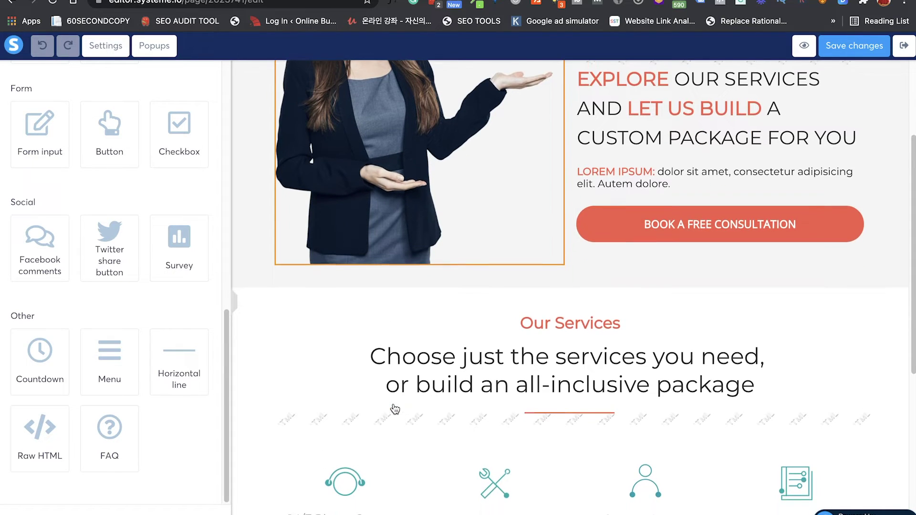
scroll(395, 409, up, 3)
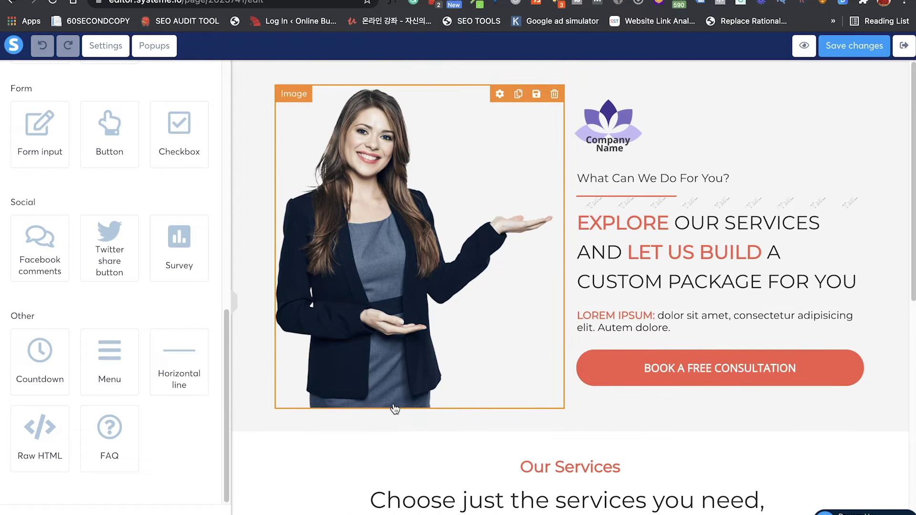
click(680, 370)
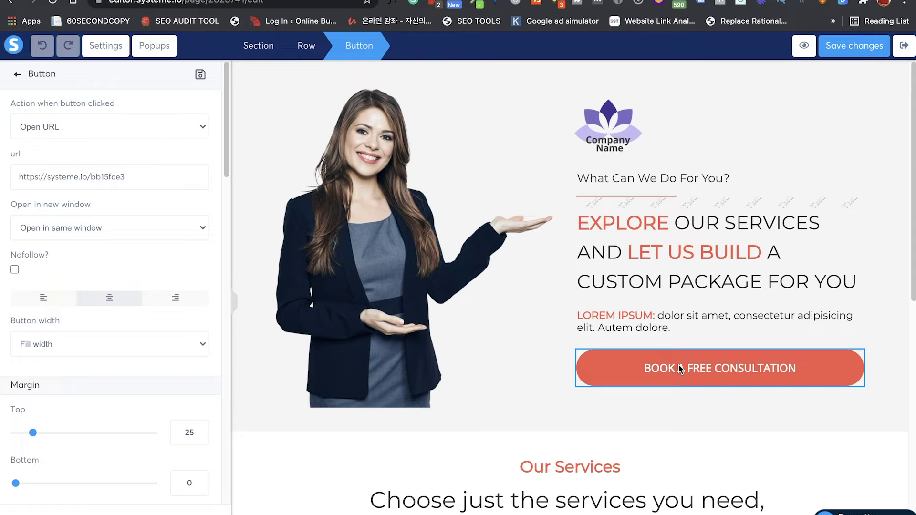
key(Escape)
click(680, 369)
drag(141, 180, 19, 178)
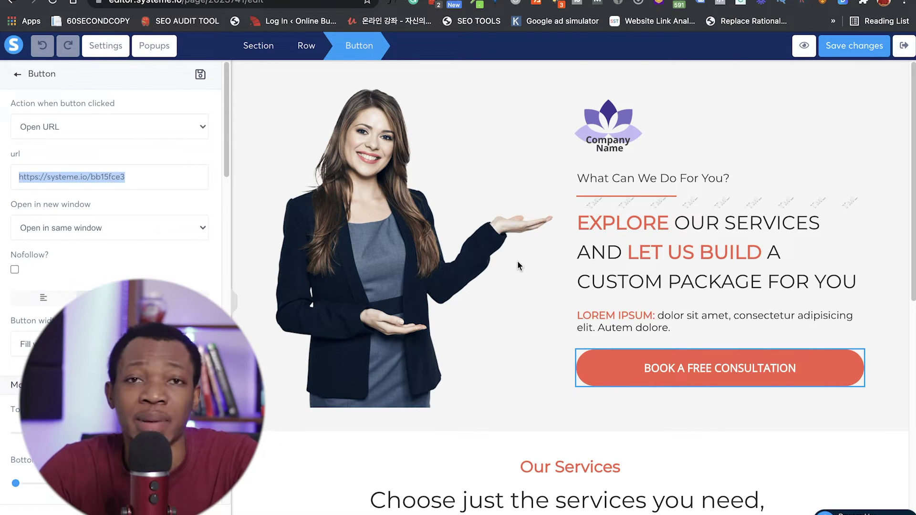
click(461, 177)
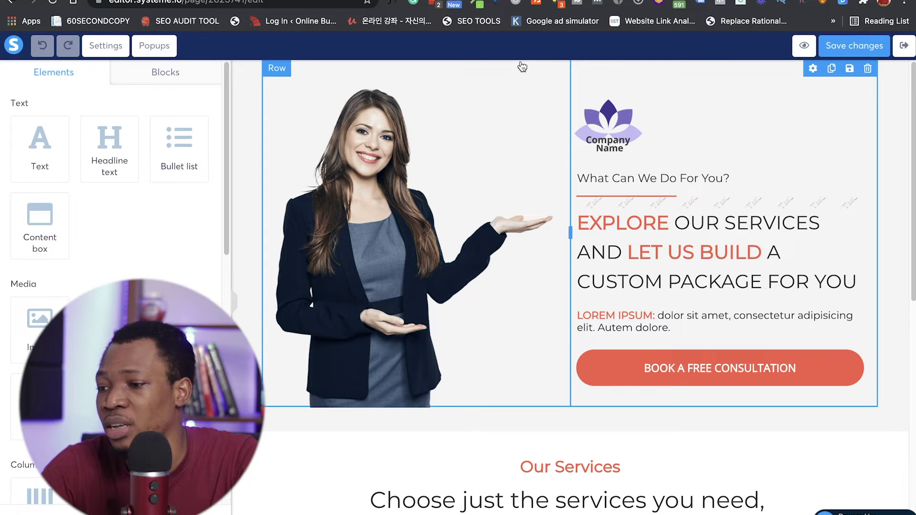
Step: Drop a '2 columns' row beneath the hero section, leaving it empty
scroll(114, 215, down, 5)
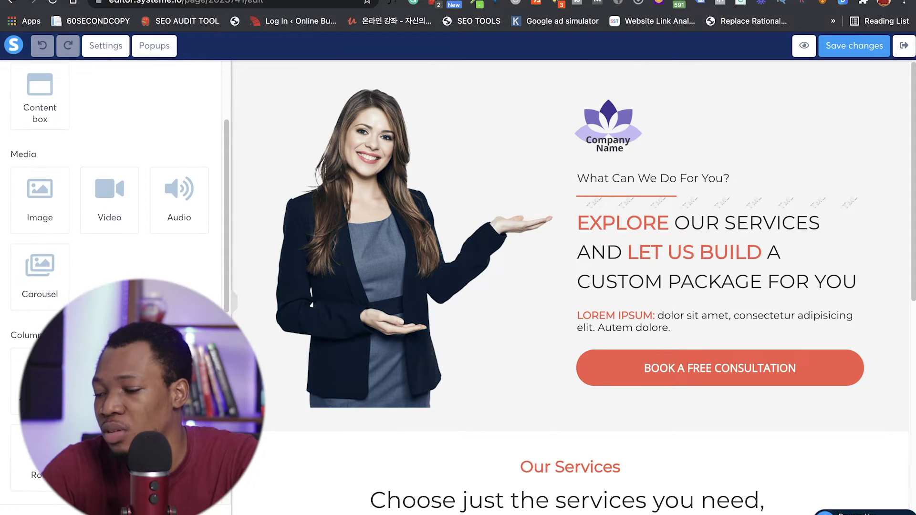
drag(40, 382, 547, 419)
scroll(548, 419, down, 3)
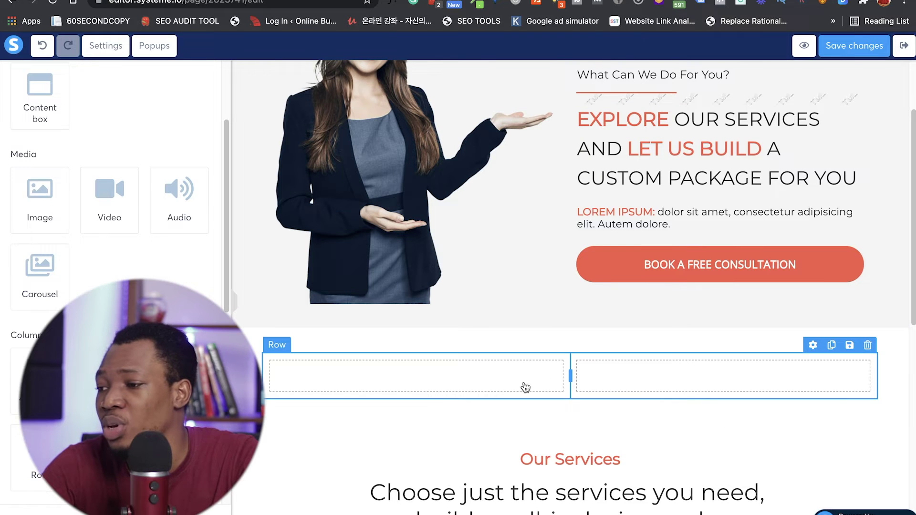
click(418, 373)
click(639, 386)
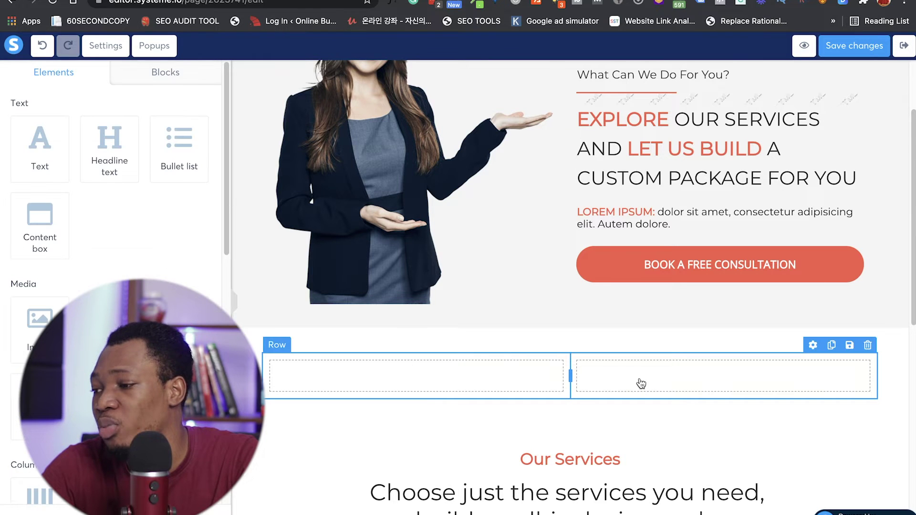
scroll(535, 299, up, 2)
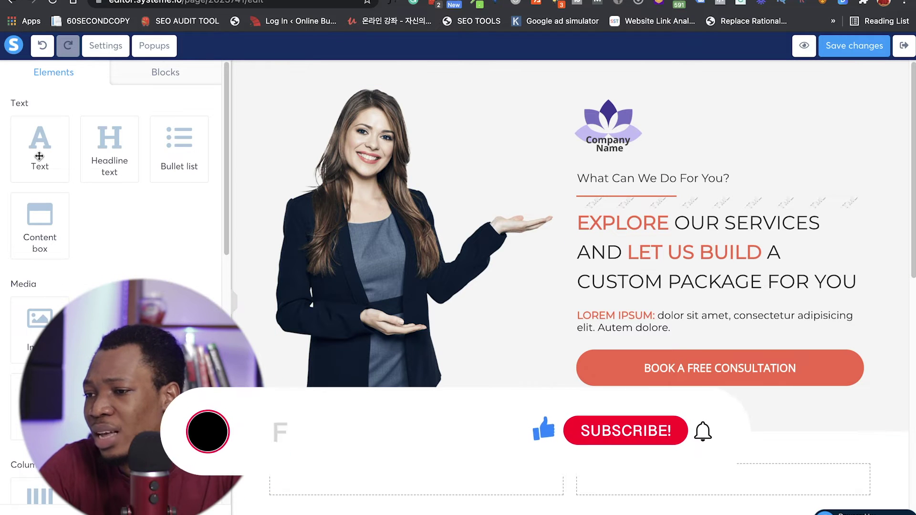
Step: Insert a headline above EXPLORE and replace its text with 'Define Your Brand, Know Your Business'
scroll(87, 157, down, 10)
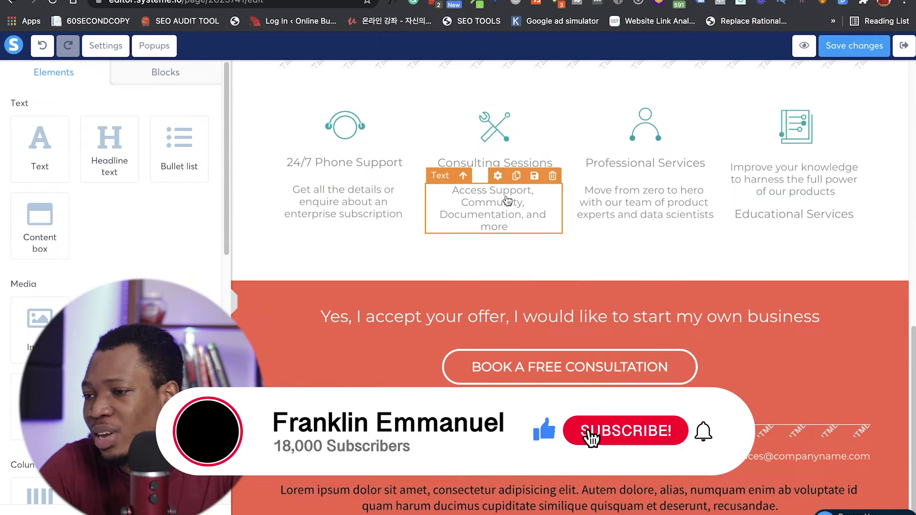
scroll(508, 201, up, 10)
drag(116, 153, 706, 230)
click(706, 232)
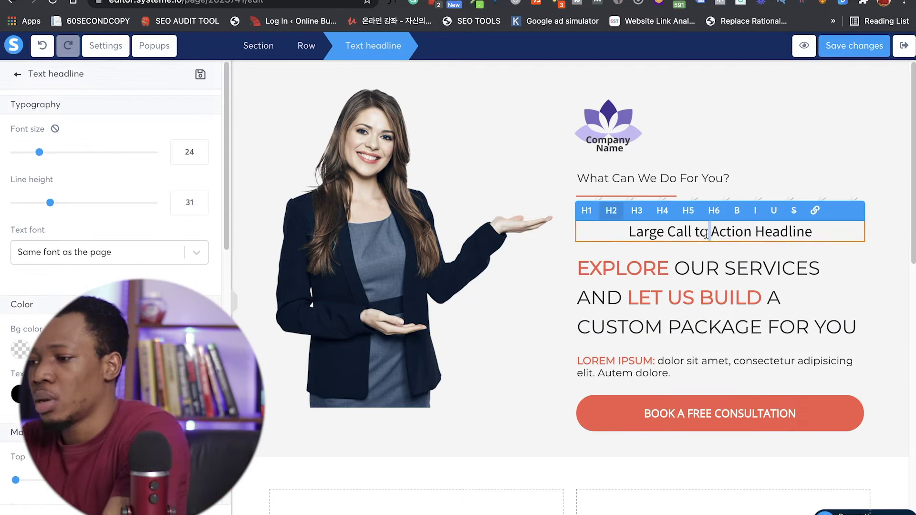
triple_click(706, 233)
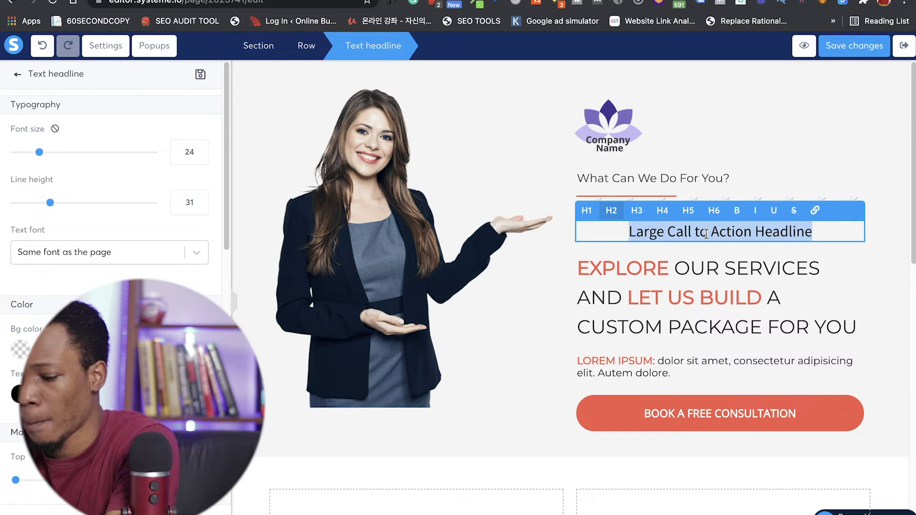
text(Define )
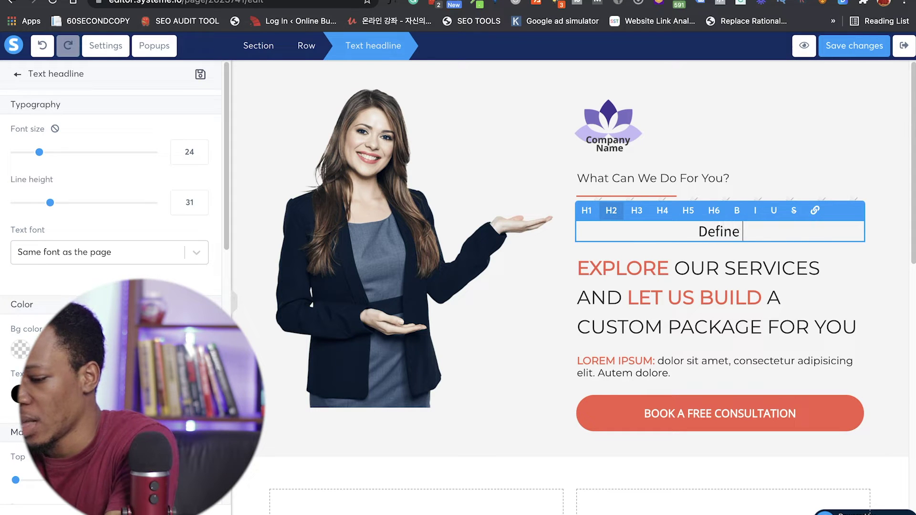
text(Your Brand)
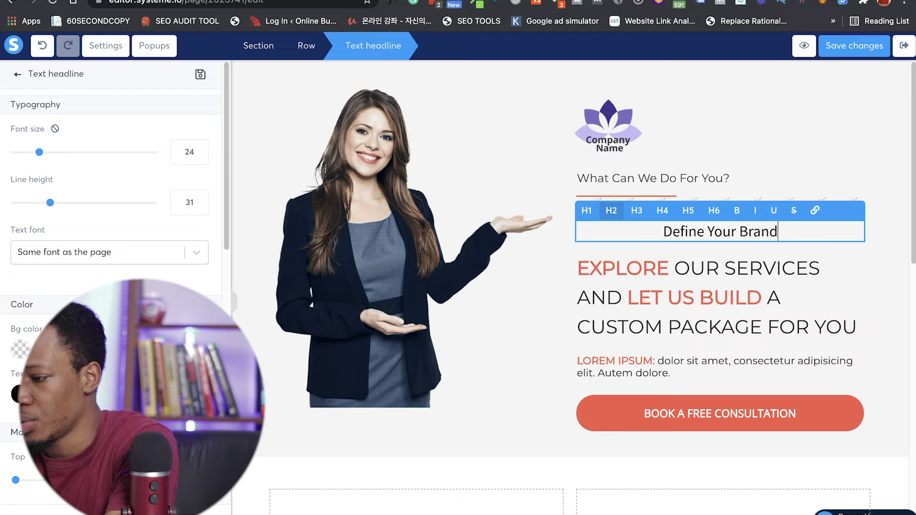
text(,)
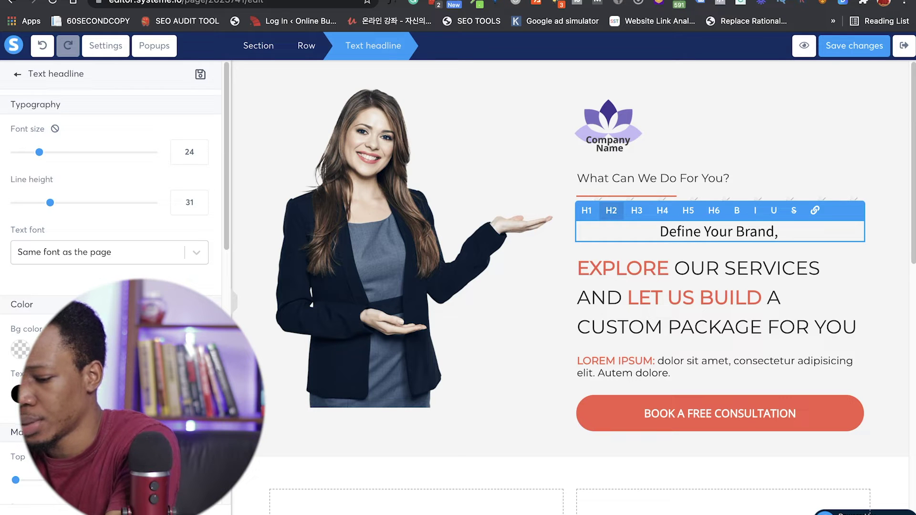
text( Know Your B)
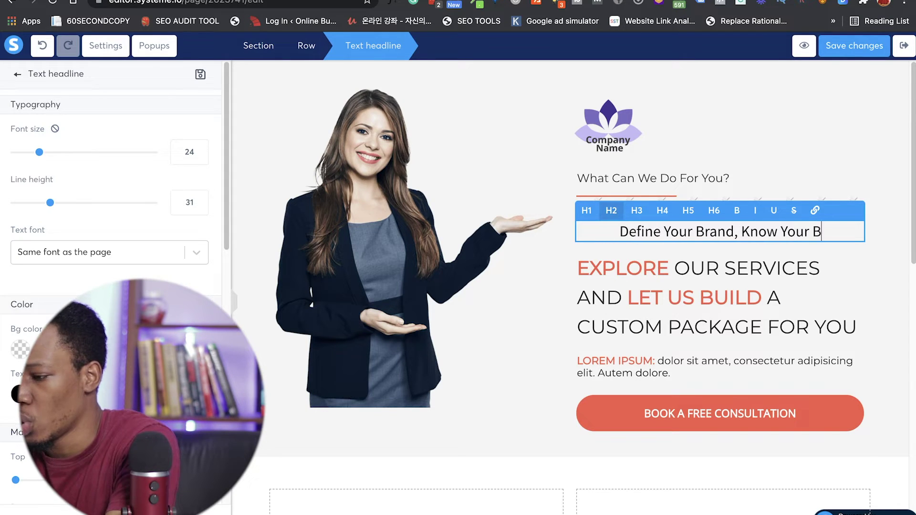
text(usiness)
key(super+a)
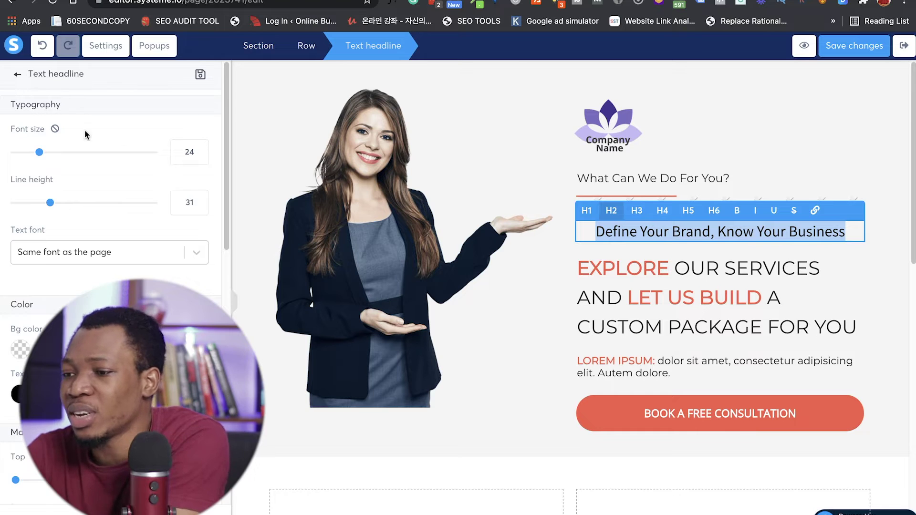
Step: Enlarge the headline font and switch it to the Google font Abel
drag(44, 152, 63, 155)
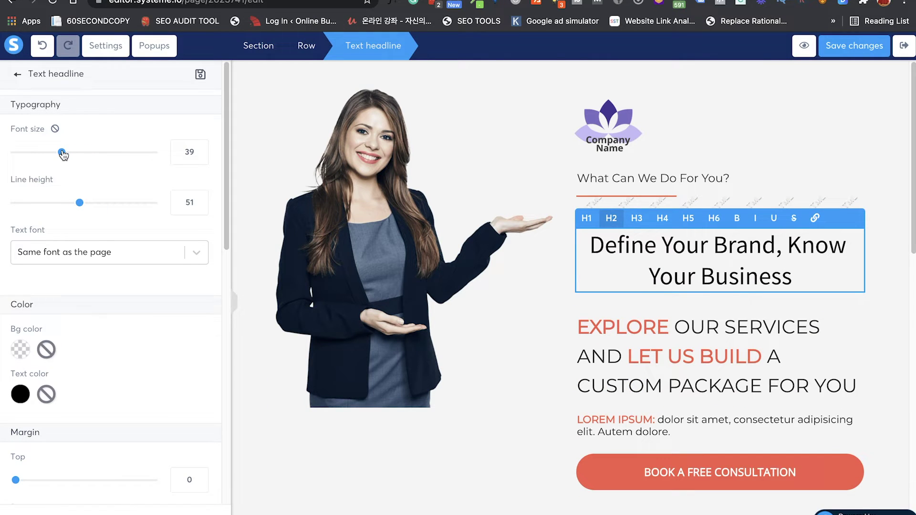
scroll(112, 307, down, 3)
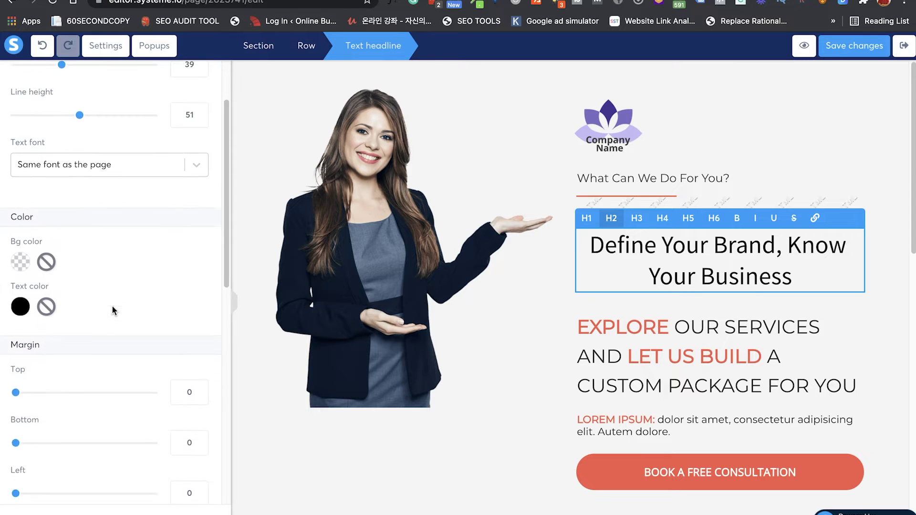
click(115, 155)
click(98, 205)
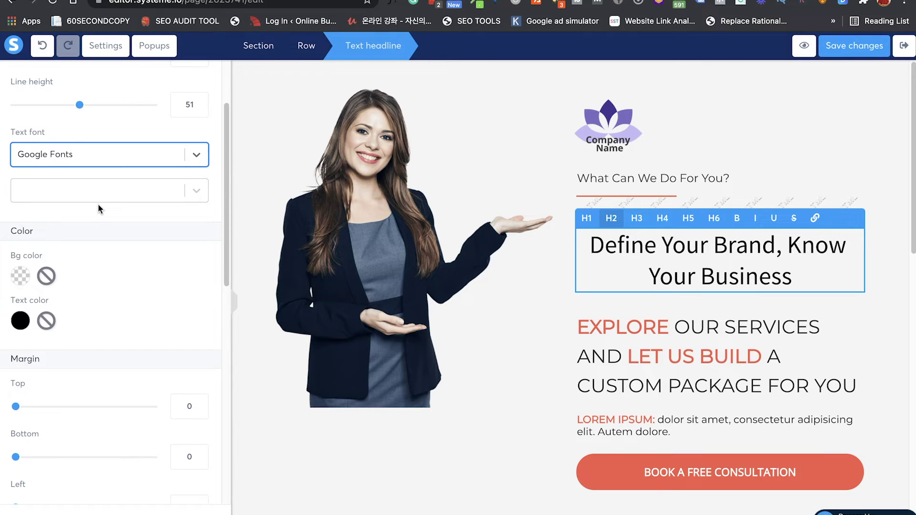
click(98, 196)
click(78, 242)
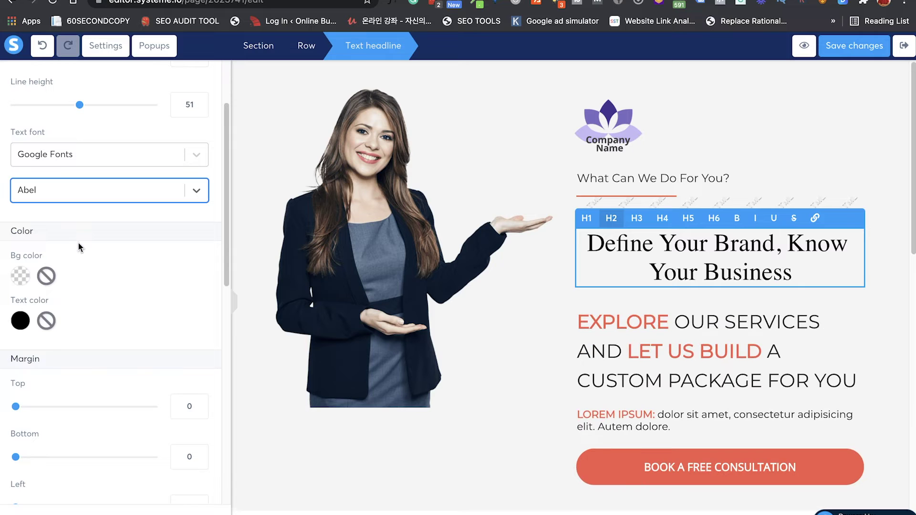
scroll(122, 266, down, 1)
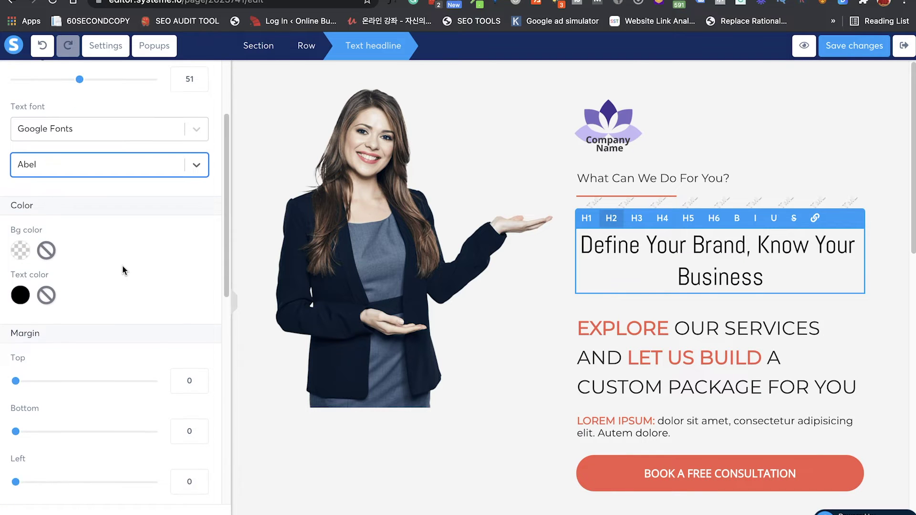
scroll(96, 191, up, 2)
Step: Raise the headline font size to 48 and left-align it
drag(60, 88, 77, 85)
scroll(99, 355, down, 3)
scroll(100, 361, down, 1)
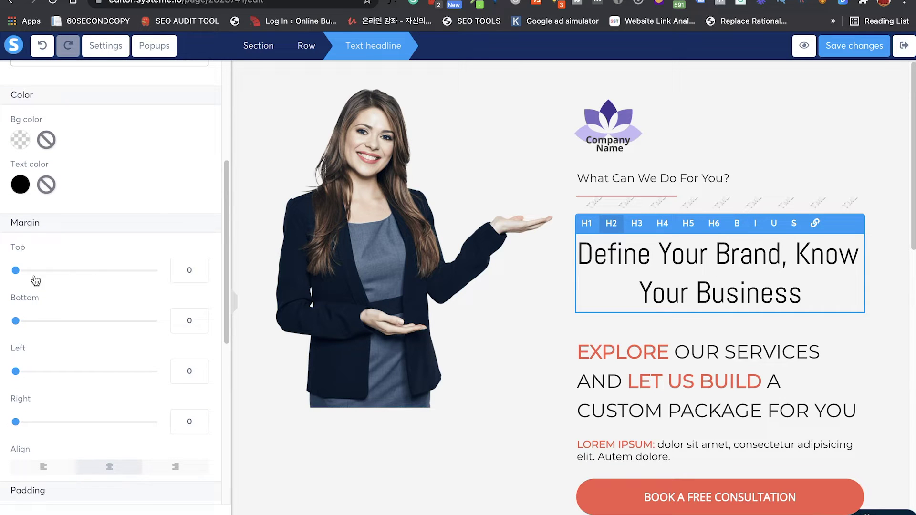
scroll(61, 399, down, 4)
scroll(61, 395, down, 3)
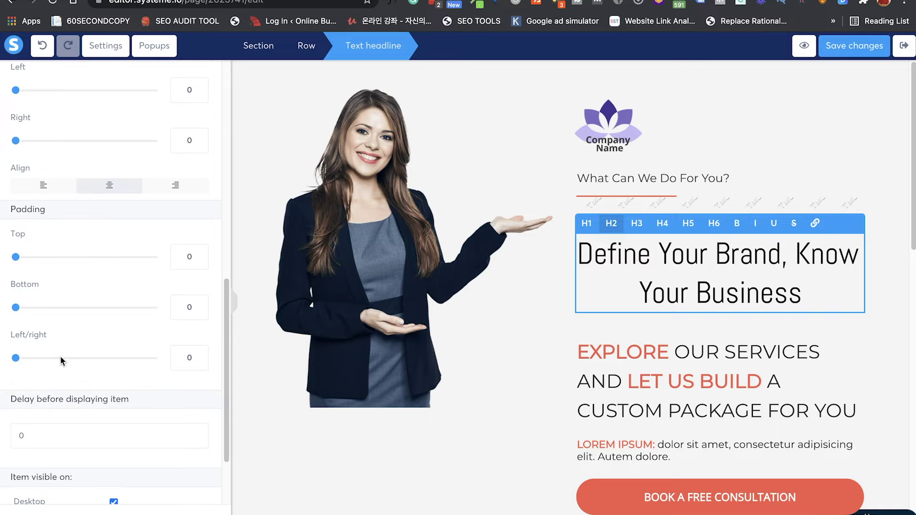
click(38, 186)
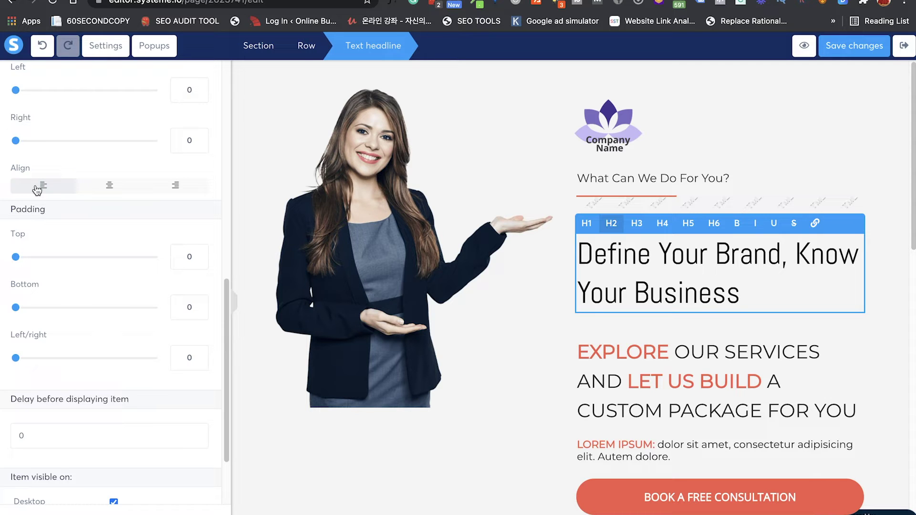
scroll(46, 231, up, 2)
scroll(47, 234, down, 2)
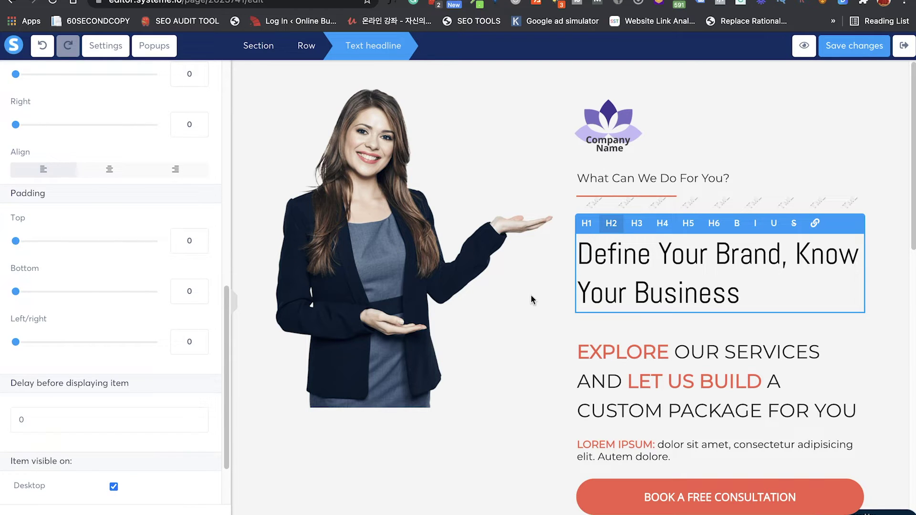
scroll(98, 182, up, 2)
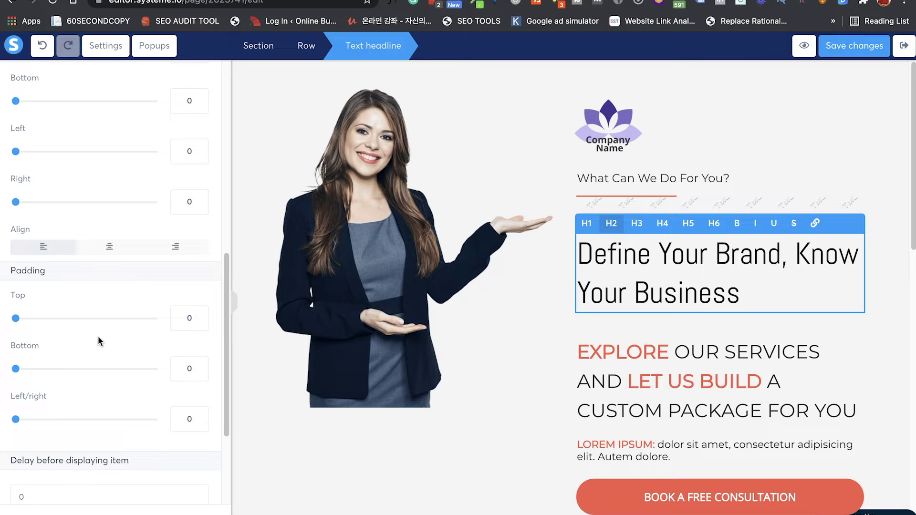
Step: Delete the EXPLORE OUR SERVICES text block from the hero
click(637, 395)
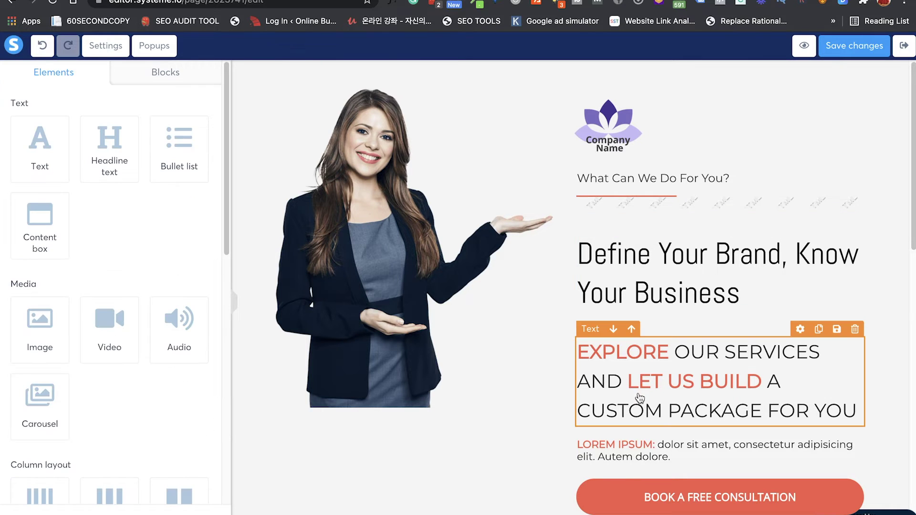
click(854, 330)
click(567, 72)
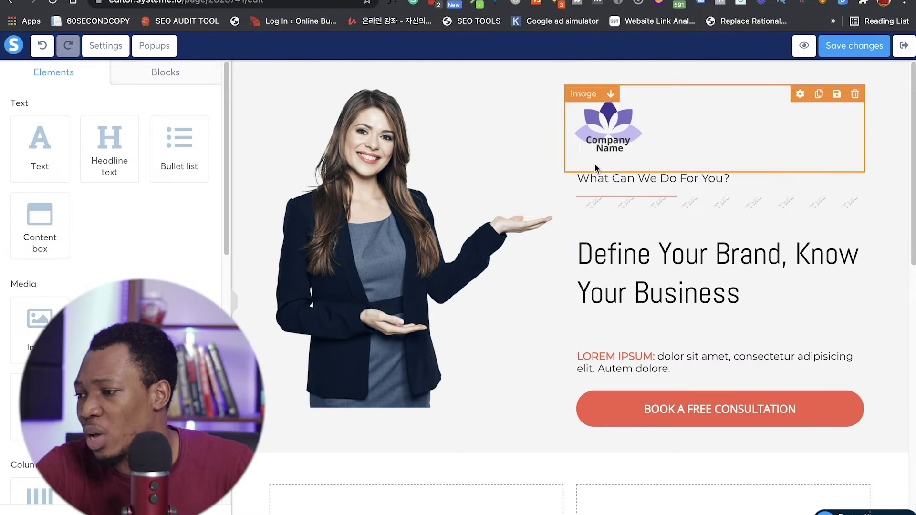
Step: Finish editing the headline and drag a new text element into the hero section
triple_click(658, 281)
click(659, 281)
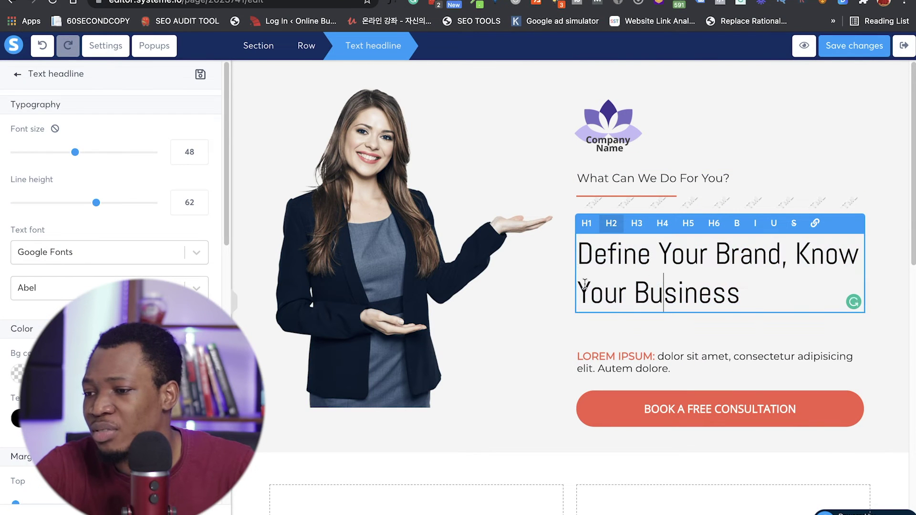
scroll(110, 286, down, 6)
scroll(110, 286, down, 6)
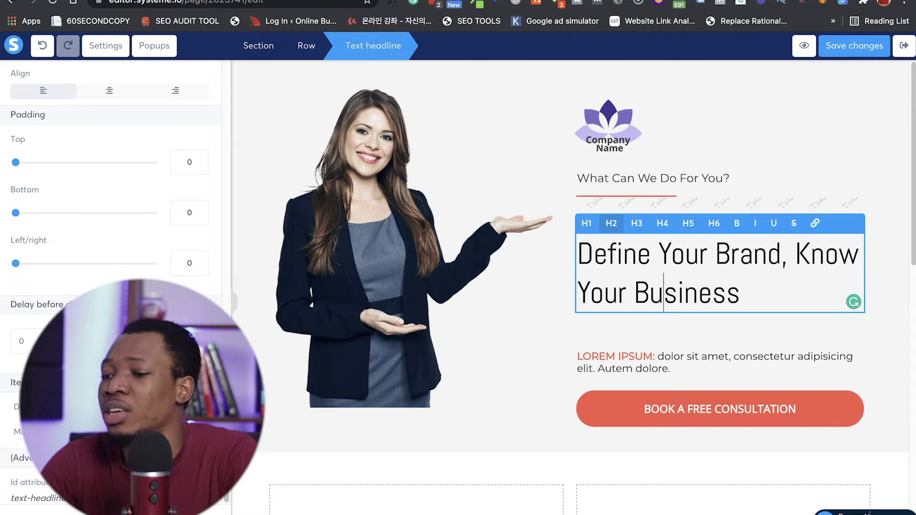
click(642, 370)
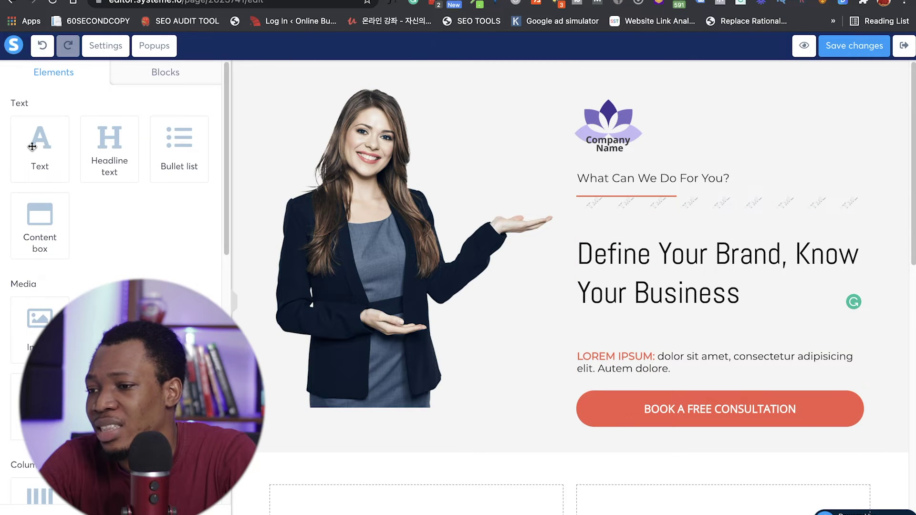
mouse_move(32, 155)
mouse_down()
mouse_move(119, 132)
mouse_move(360, 199)
mouse_move(626, 221)
mouse_move(603, 266)
mouse_move(348, 178)
mouse_move(140, 168)
mouse_move(31, 147)
mouse_up()
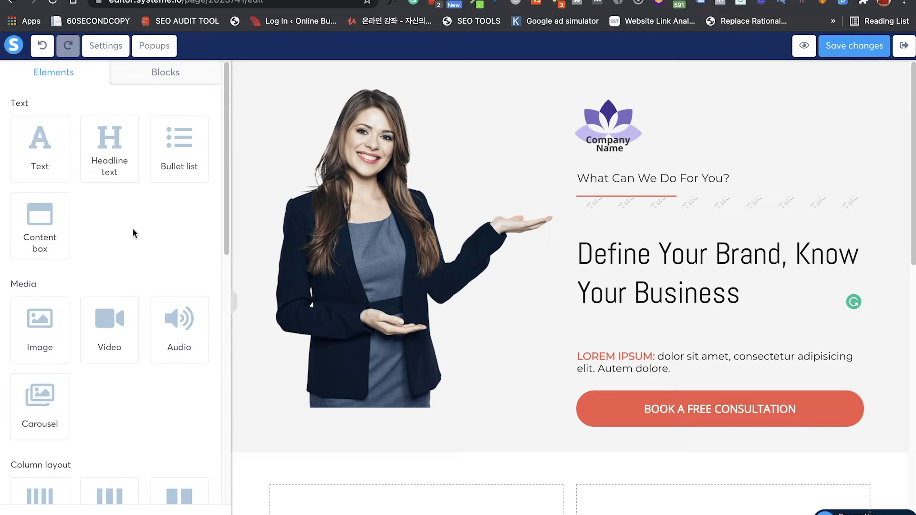
Step: Place a new button above the BOOK A FREE CONSULTATION button
scroll(563, 374, down, 1)
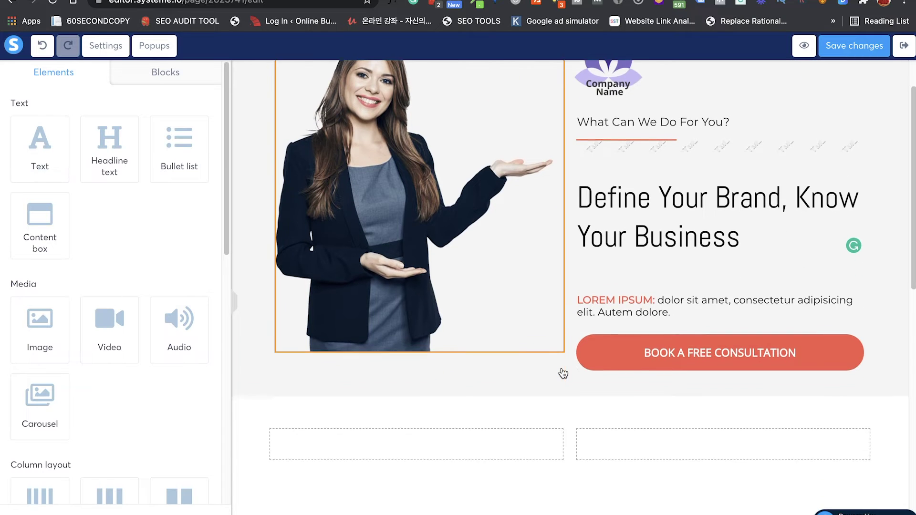
click(616, 344)
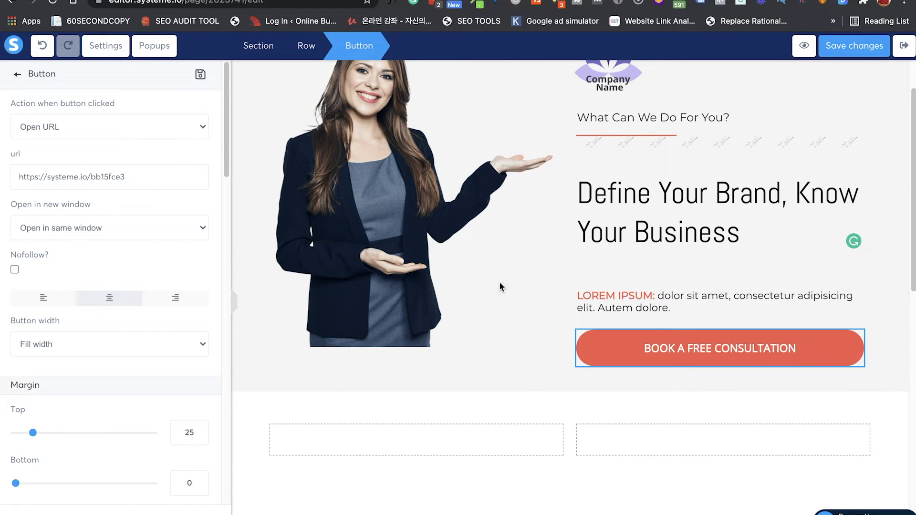
click(19, 76)
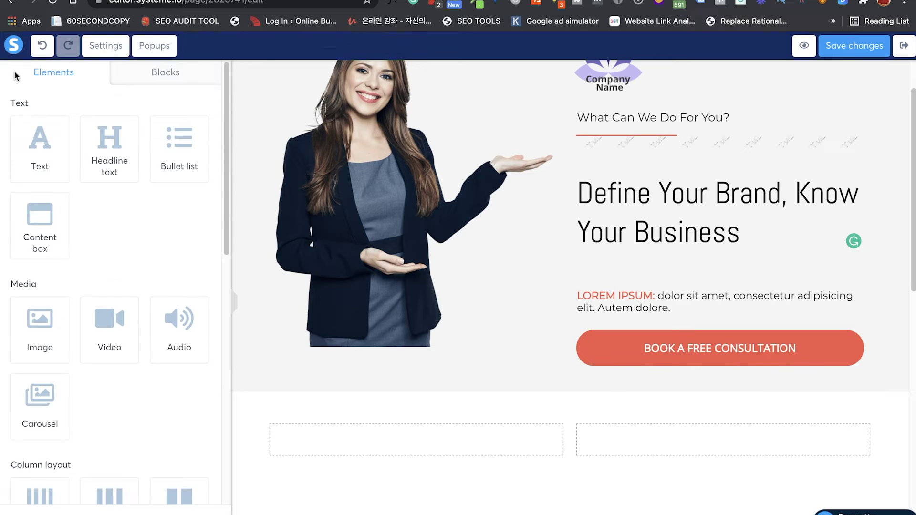
scroll(90, 335, down, 7)
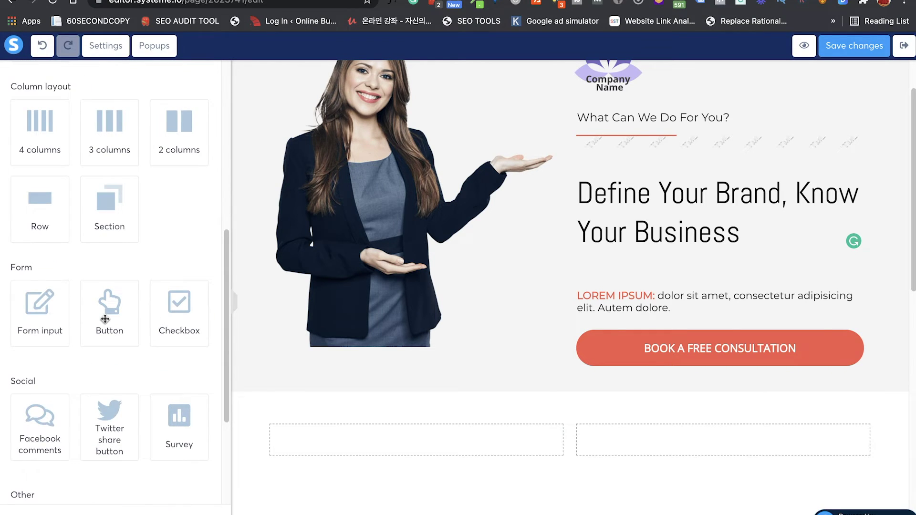
drag(105, 320, 704, 346)
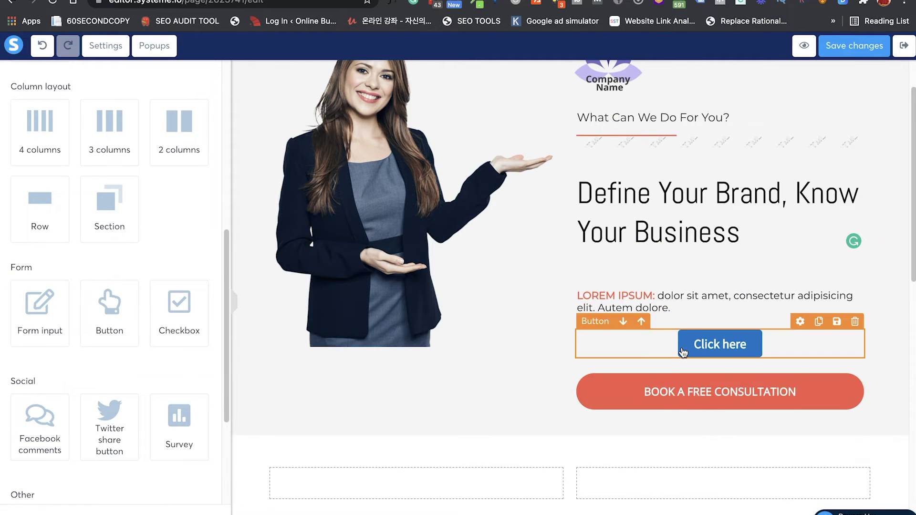
click(683, 352)
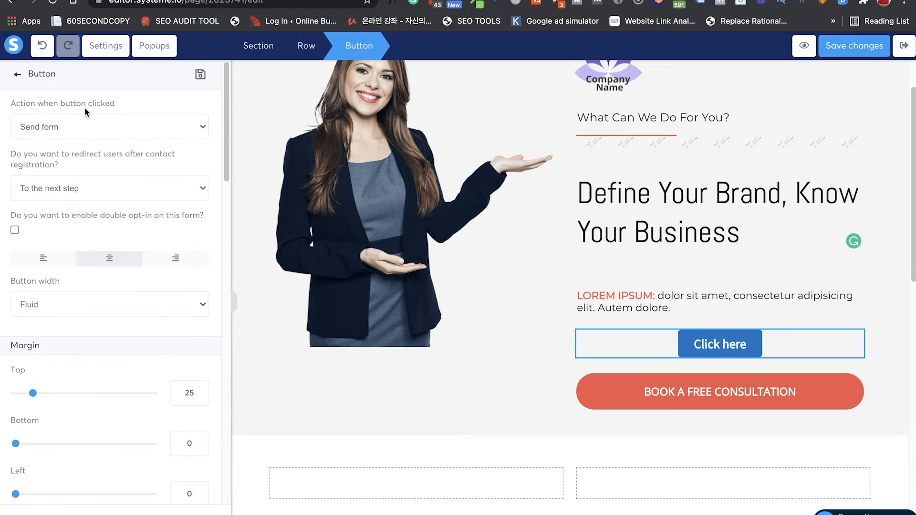
click(98, 134)
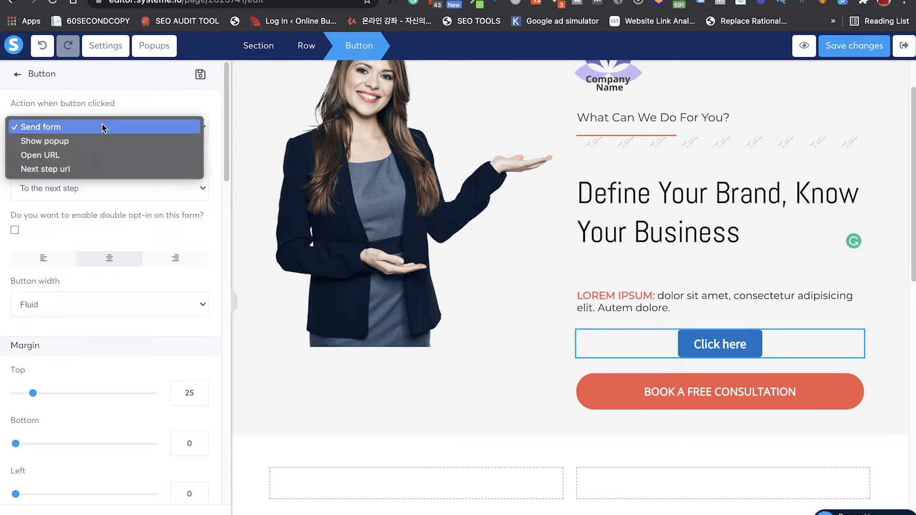
click(94, 158)
click(83, 179)
text(https://g)
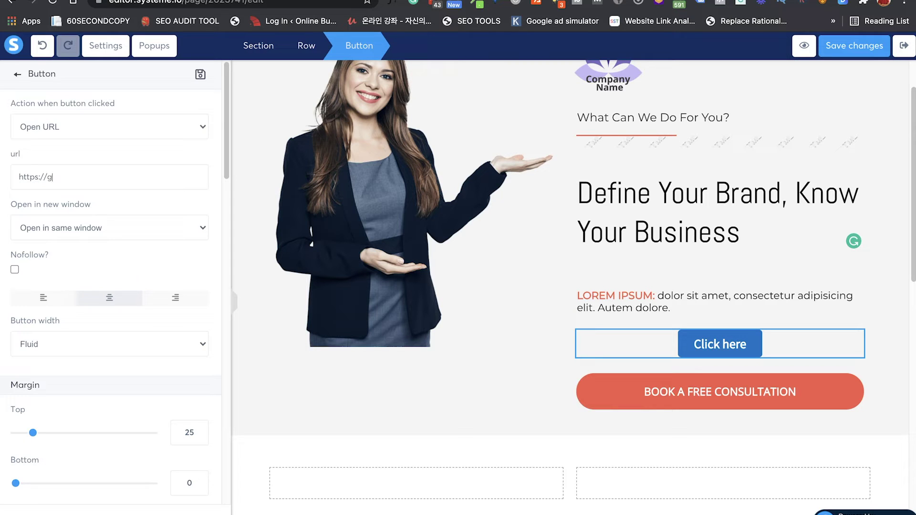
text(oogle.com)
key(super+a)
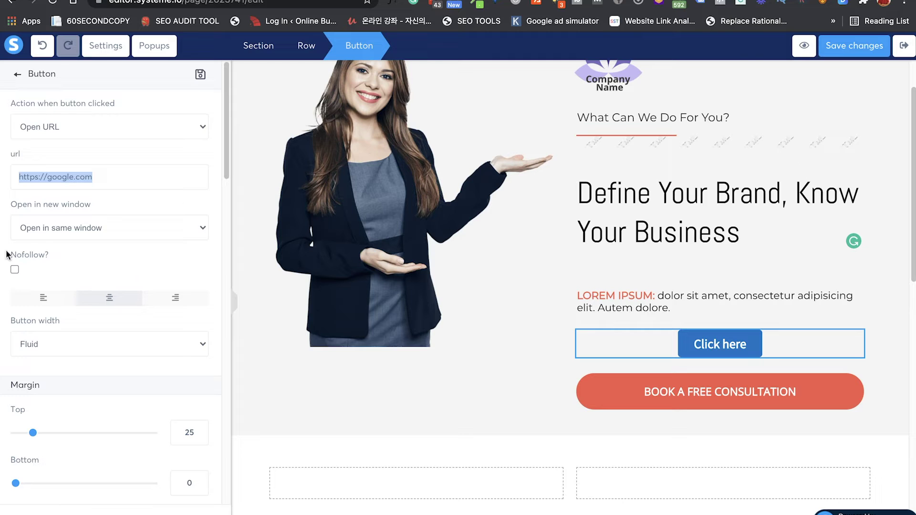
scroll(92, 318, down, 3)
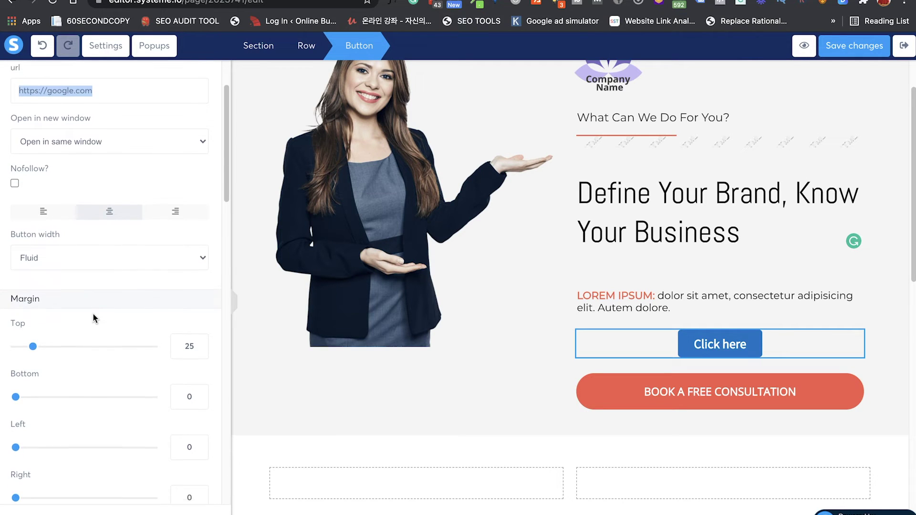
click(103, 249)
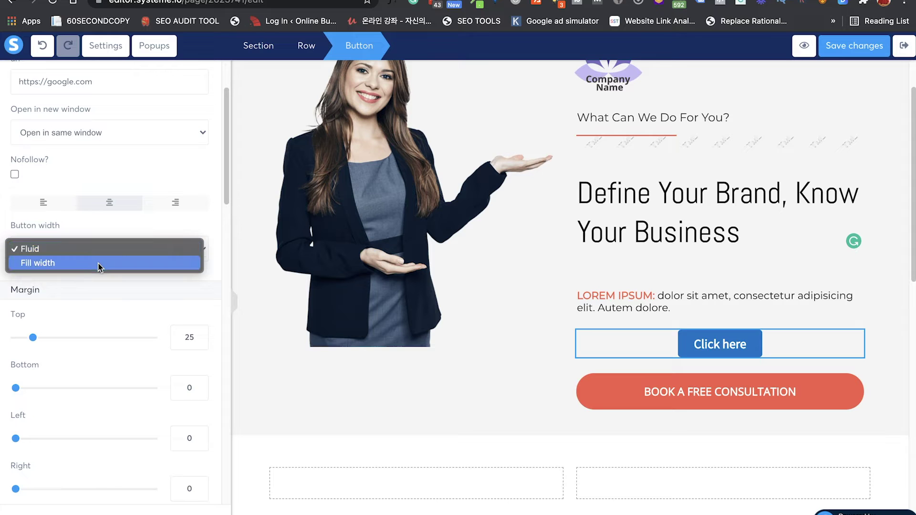
Step: Make the button full width, relabel it 'BOOK 30MINS CONSULTATION' and enlarge the label to about 28
click(98, 264)
scroll(98, 263, down, 5)
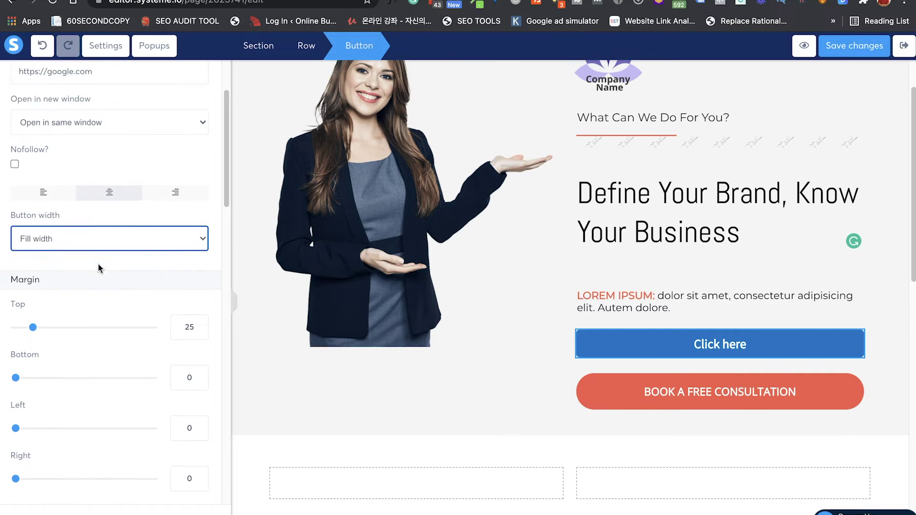
scroll(98, 264, down, 3)
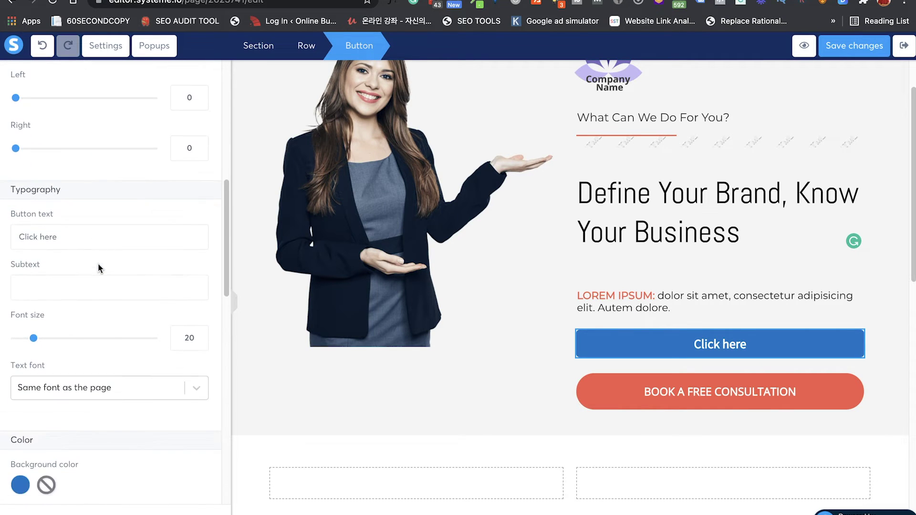
triple_click(75, 237)
text(BOOK)
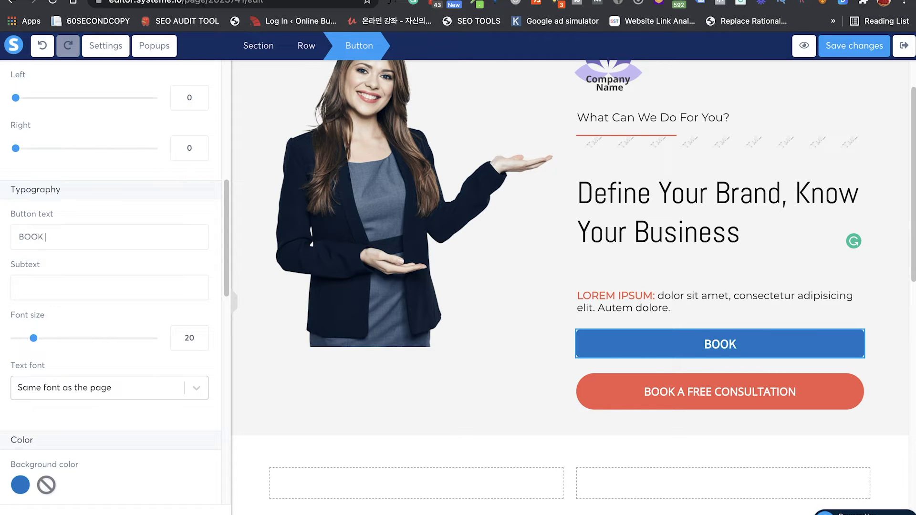
text( 30MINS)
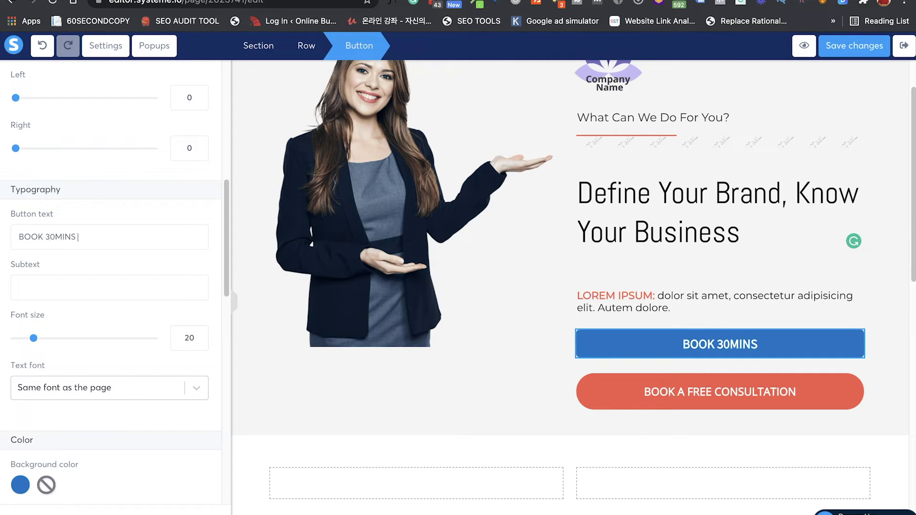
text( CONSULTATION)
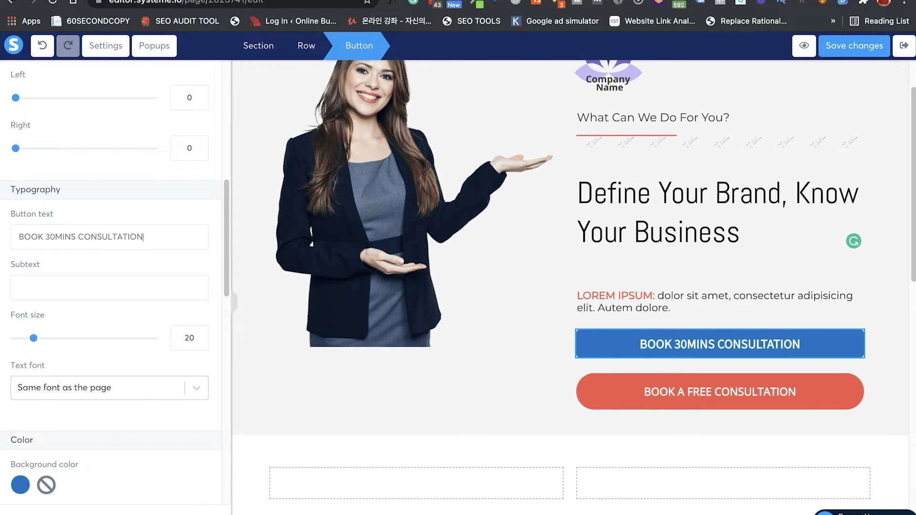
drag(33, 338, 47, 339)
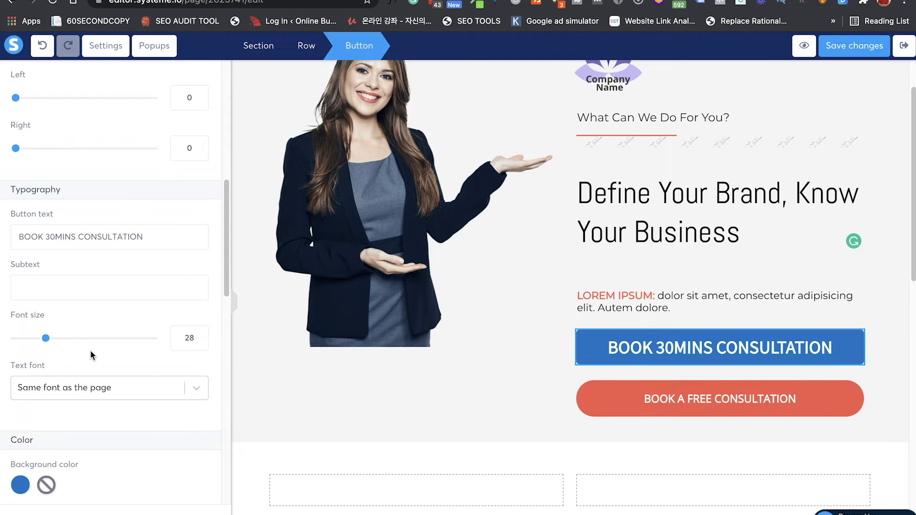
Step: Set the button's border to Solid, Full Border type, 1px
scroll(91, 354, down, 7)
scroll(90, 356, down, 5)
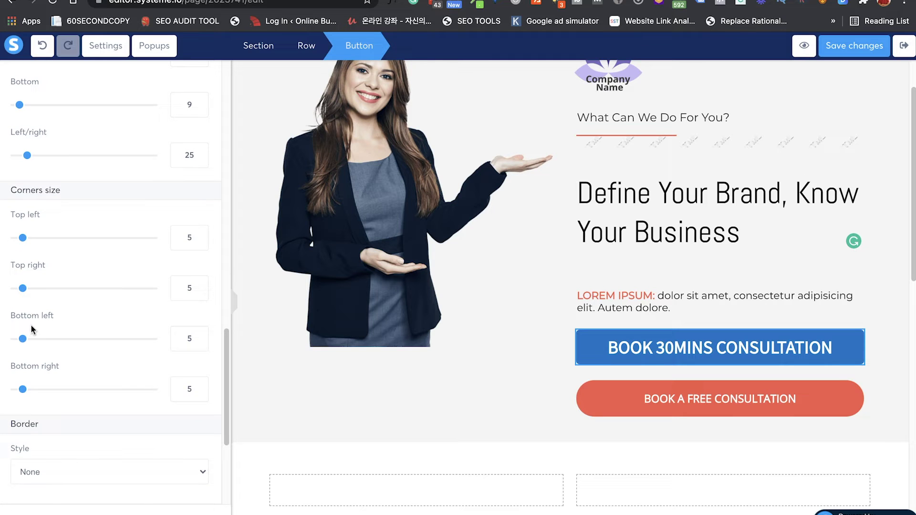
scroll(139, 448, down, 3)
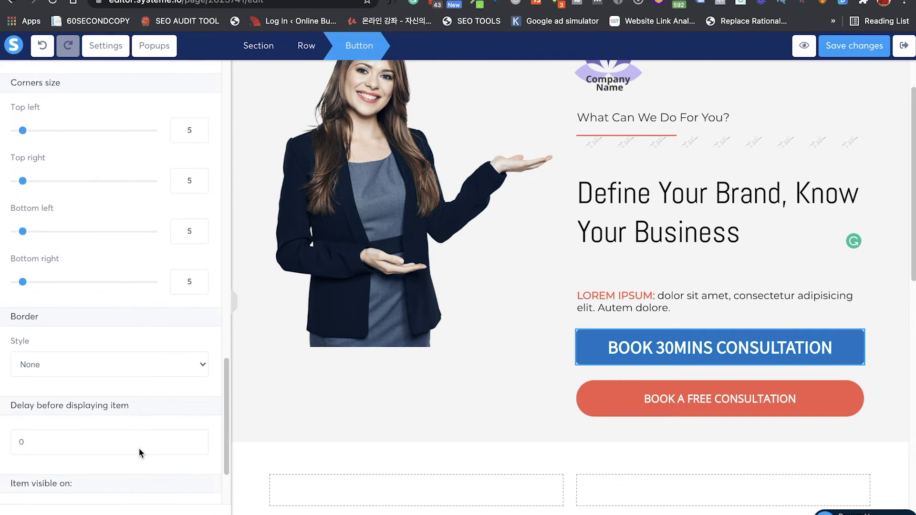
click(139, 355)
click(132, 368)
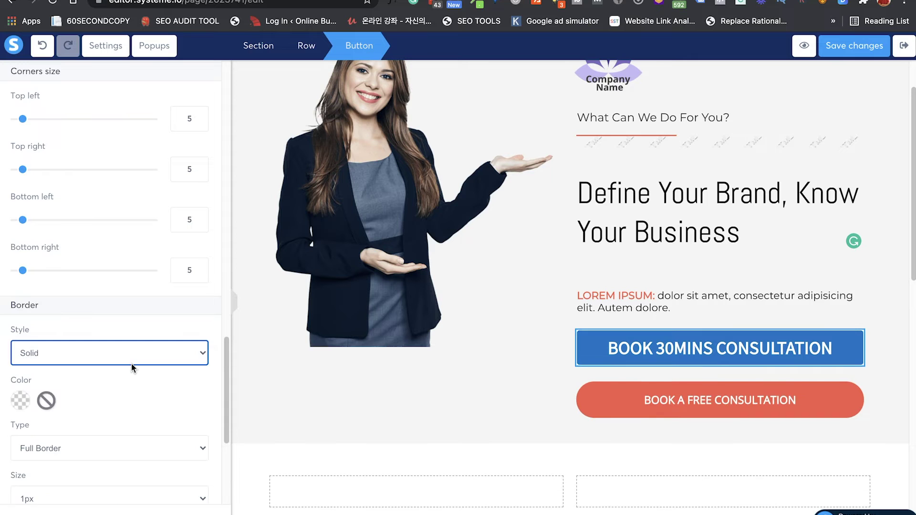
scroll(131, 364, down, 3)
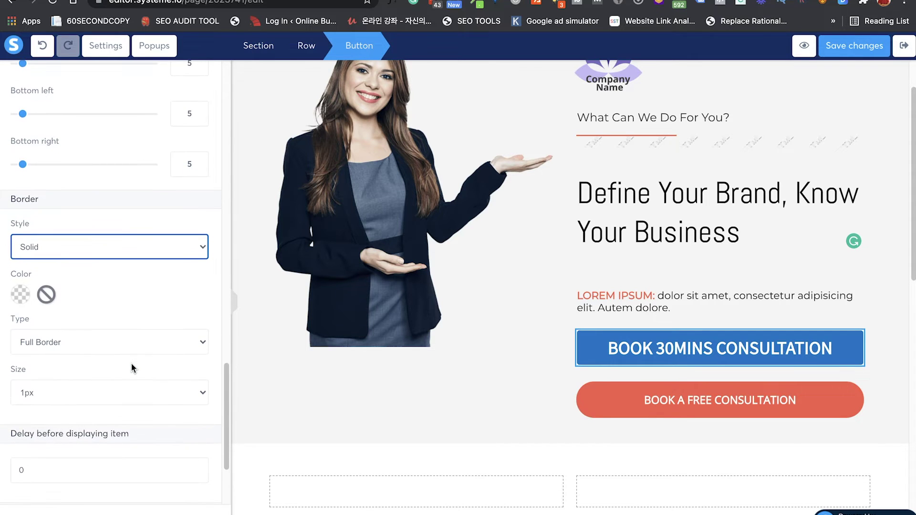
scroll(131, 363, down, 1)
scroll(131, 362, down, 2)
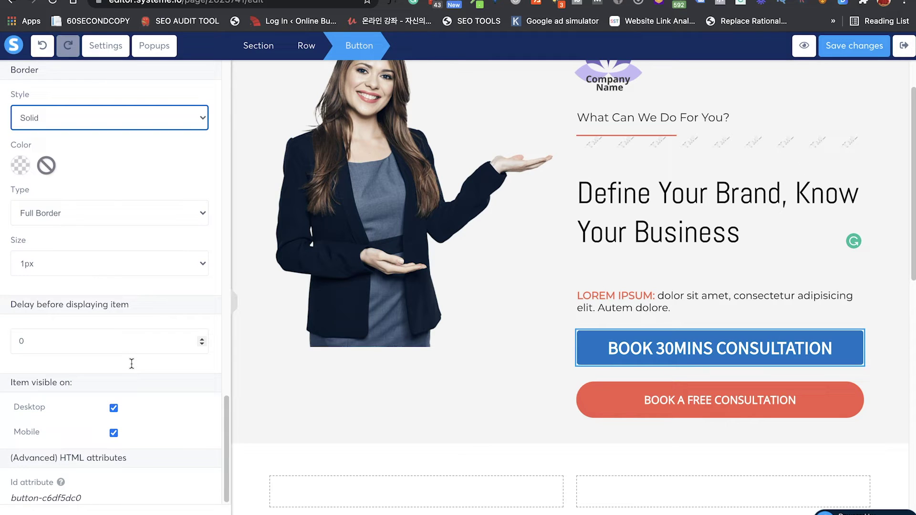
click(122, 207)
click(123, 205)
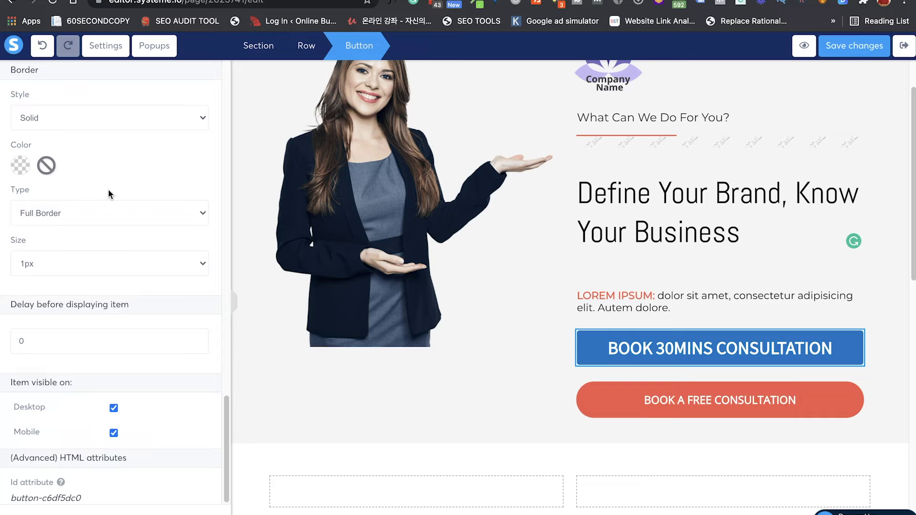
scroll(108, 193, up, 2)
Step: Round all four corners of the blue consultation button to 26
scroll(107, 234, up, 6)
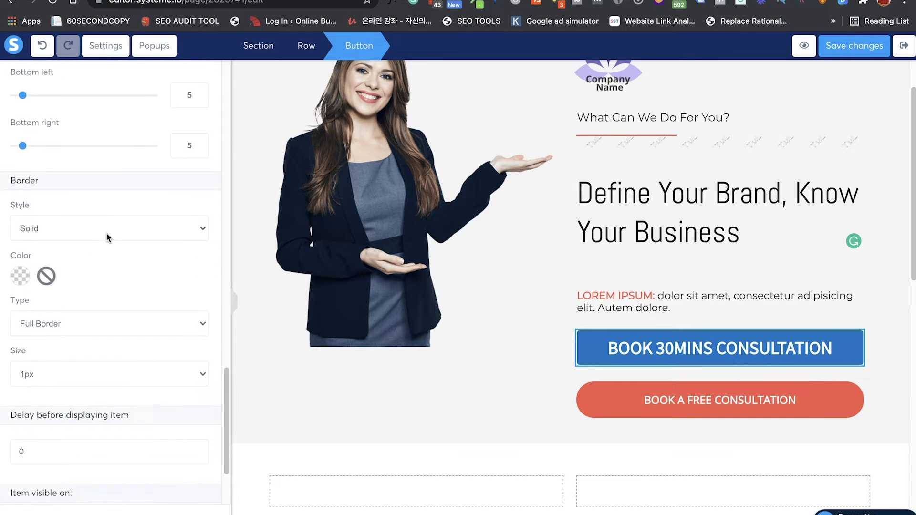
scroll(107, 233, up, 1)
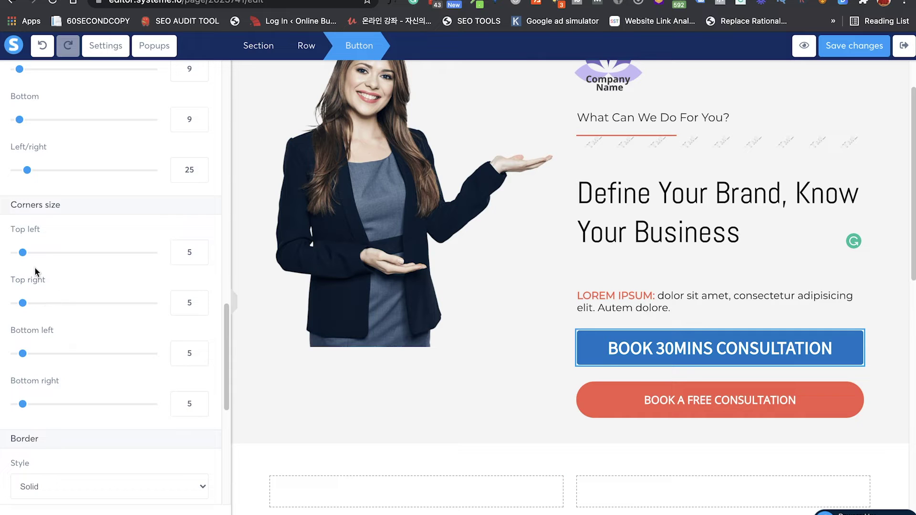
drag(23, 253, 52, 253)
drag(23, 303, 52, 303)
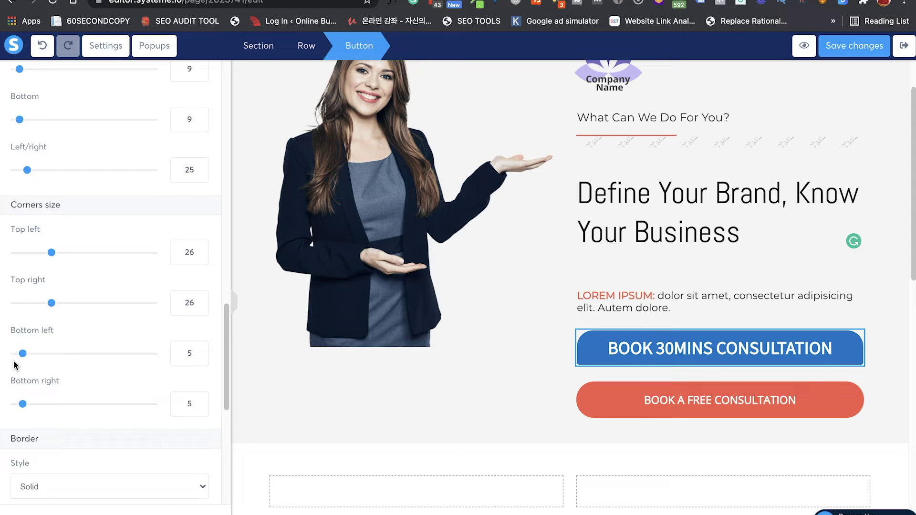
drag(22, 354, 51, 359)
double_click(190, 403)
text(26)
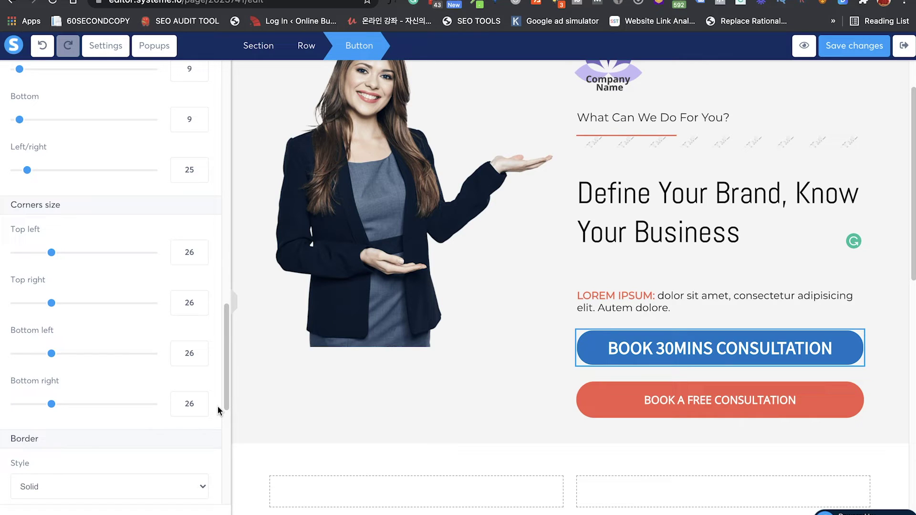
Step: Delete the red BOOK A FREE CONSULTATION button from the hero
scroll(119, 315, up, 10)
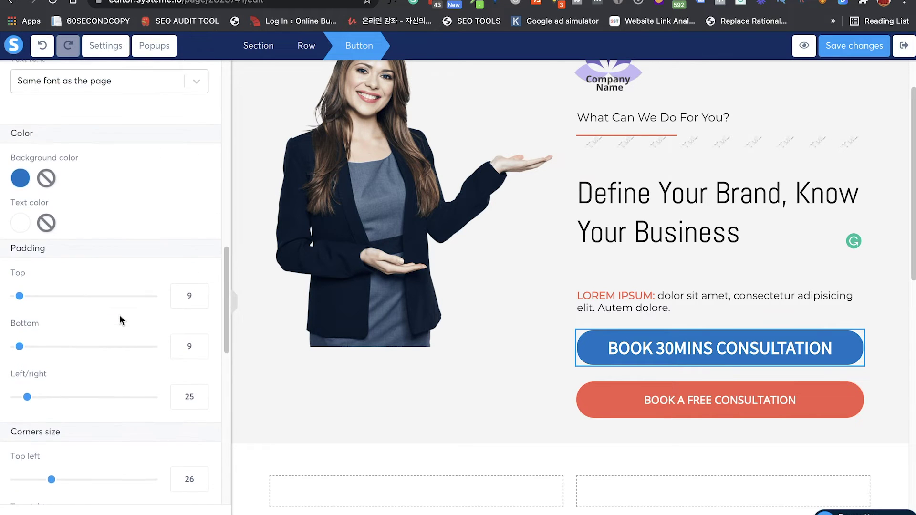
scroll(119, 316, up, 8)
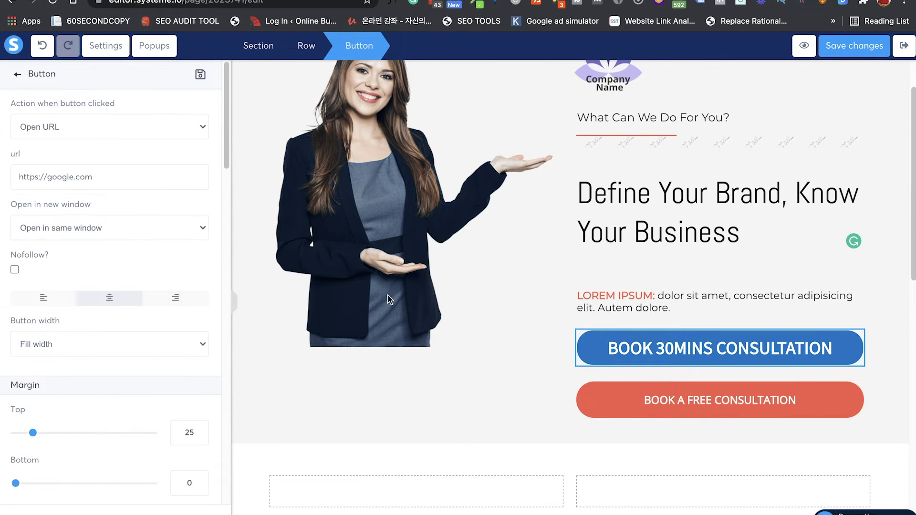
click(714, 396)
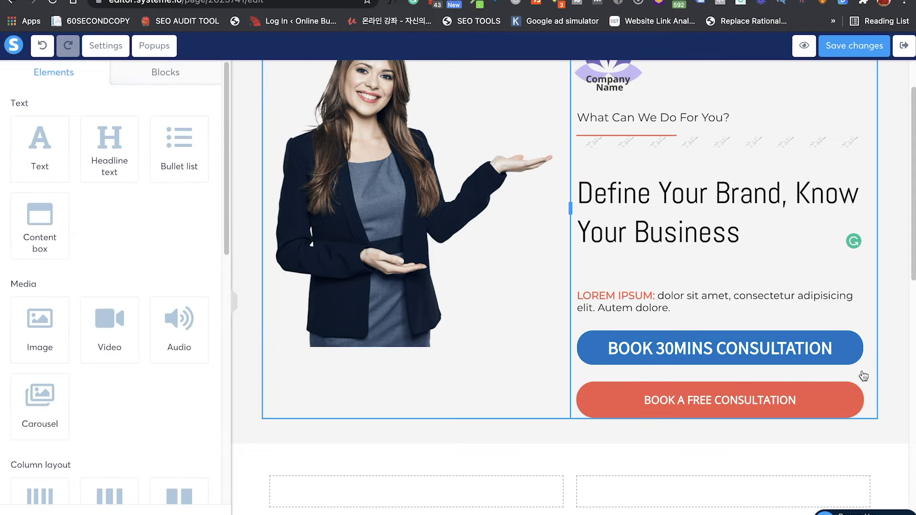
click(855, 373)
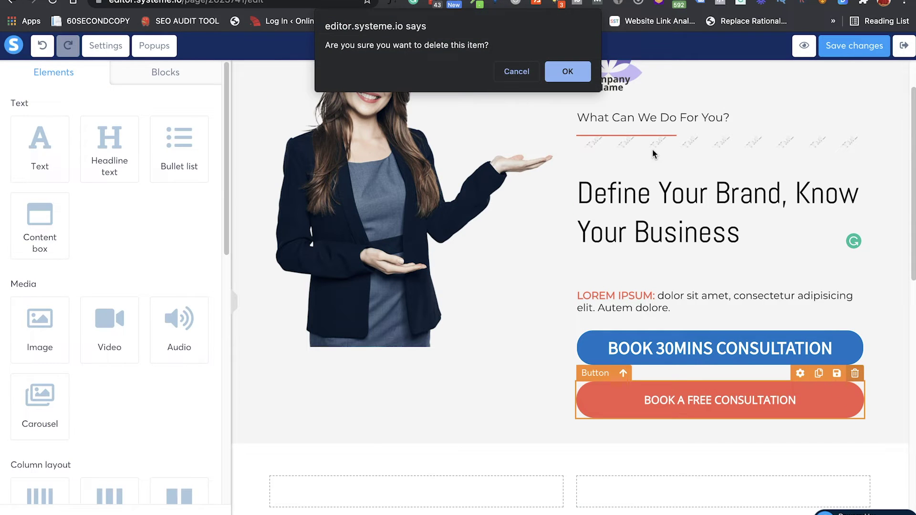
click(568, 71)
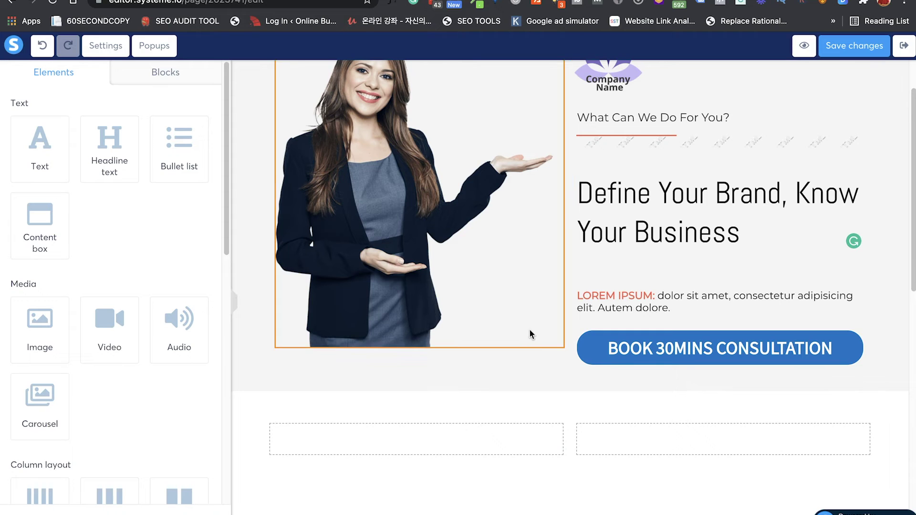
scroll(525, 334, up, 2)
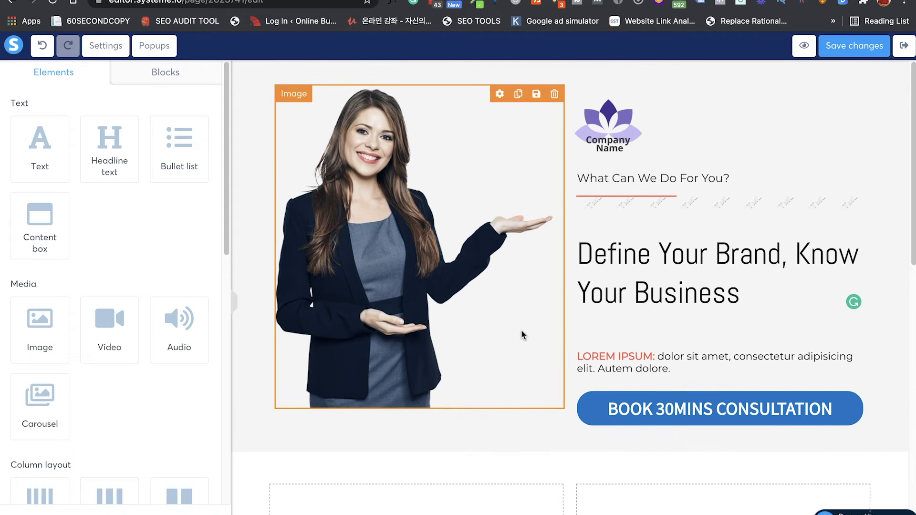
Step: Select the company logo image and remove its current logo-ex-7.png file
click(612, 138)
click(612, 138)
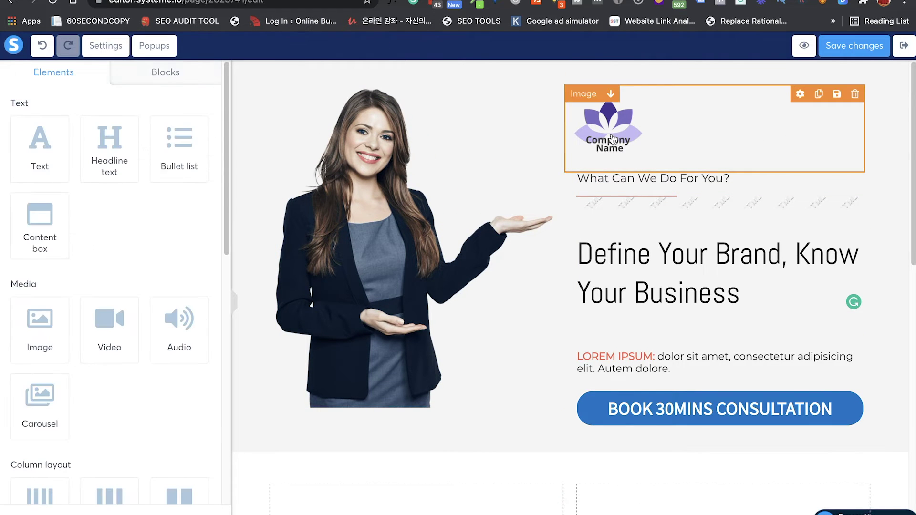
click(608, 138)
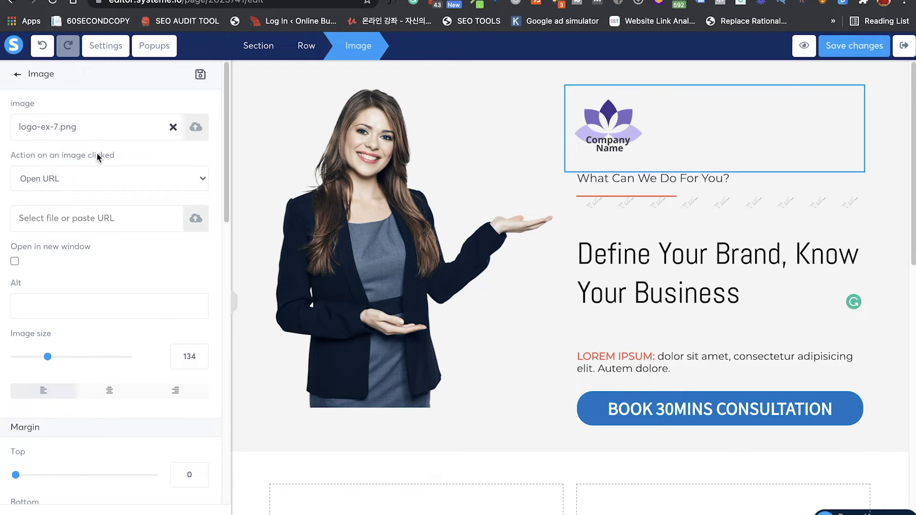
click(174, 128)
Step: Try uploading the YouTube icon WebP from Downloads and dismiss the unsupported-file warning
click(196, 131)
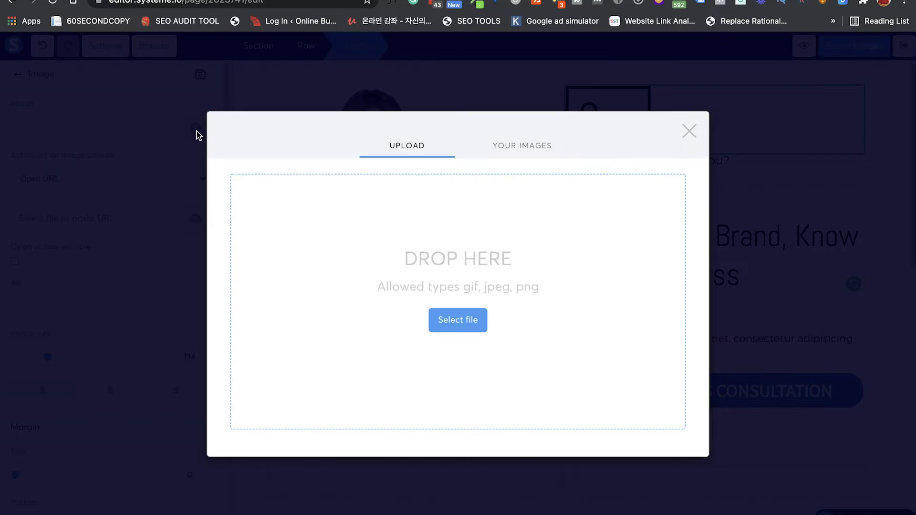
click(458, 321)
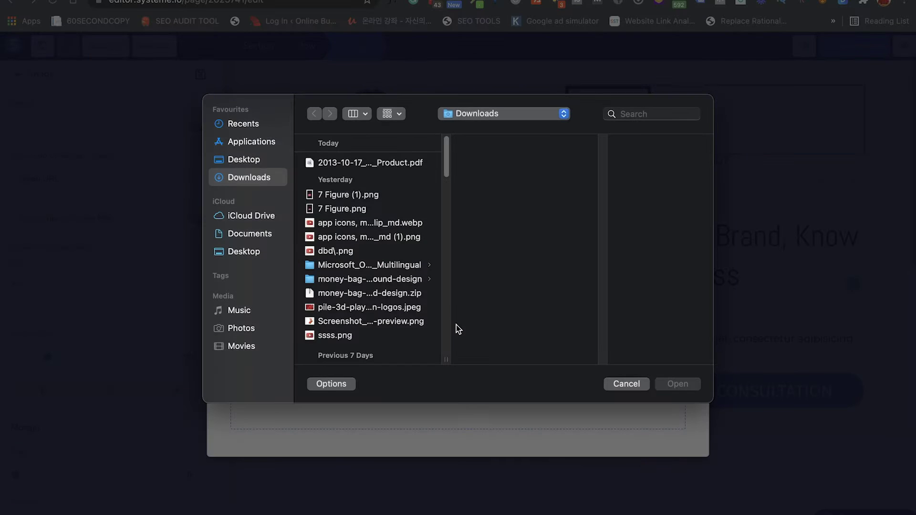
click(362, 194)
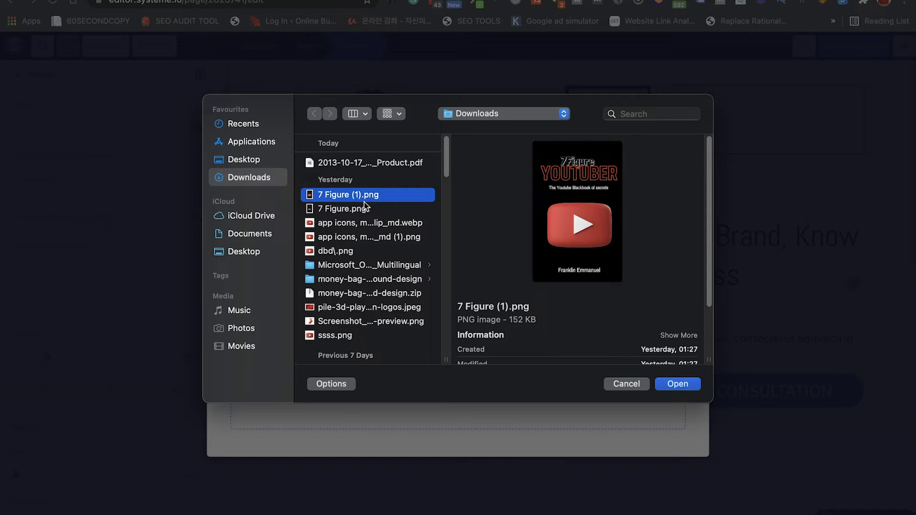
key(Down)
key(Down)
key(Down)
key(Up)
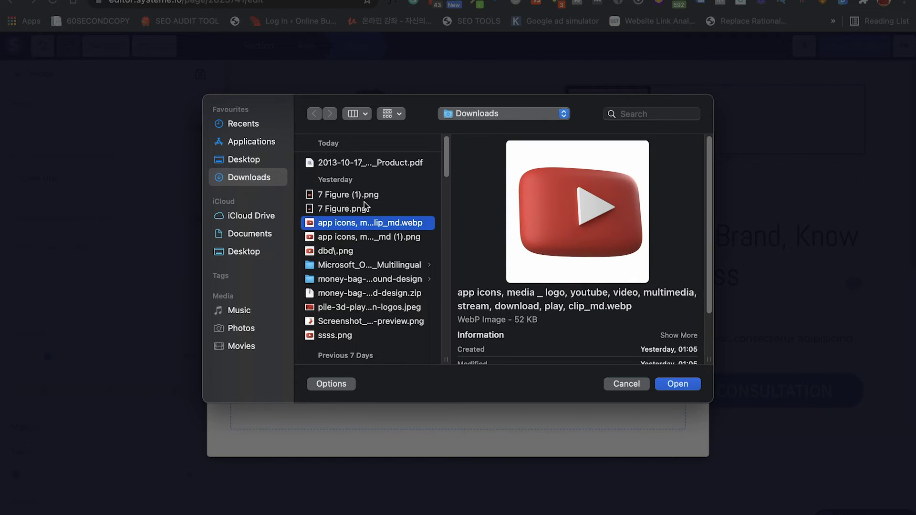
key(Return)
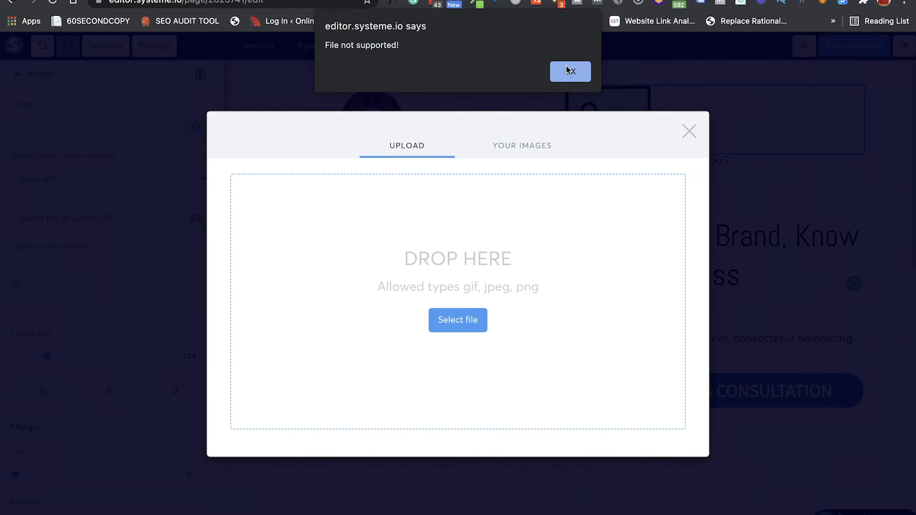
click(571, 71)
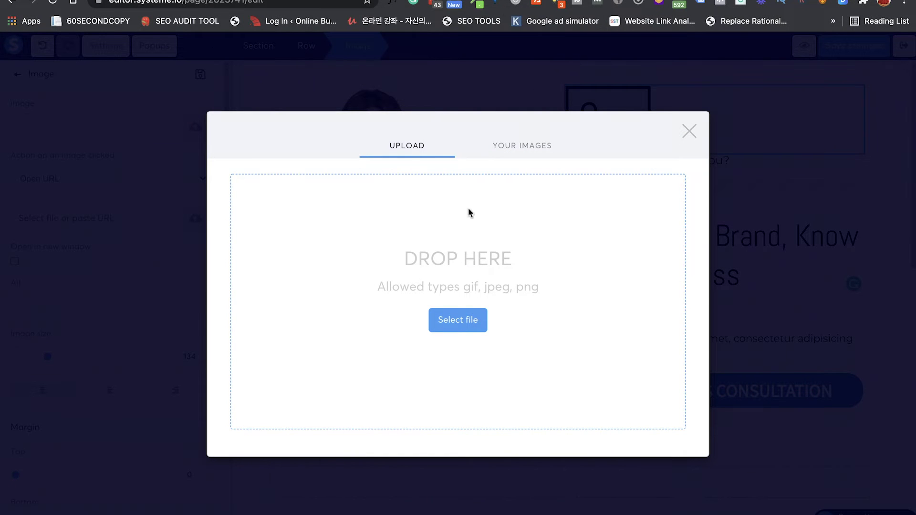
Step: Upload the PNG version of the YouTube play-button icon instead
click(468, 320)
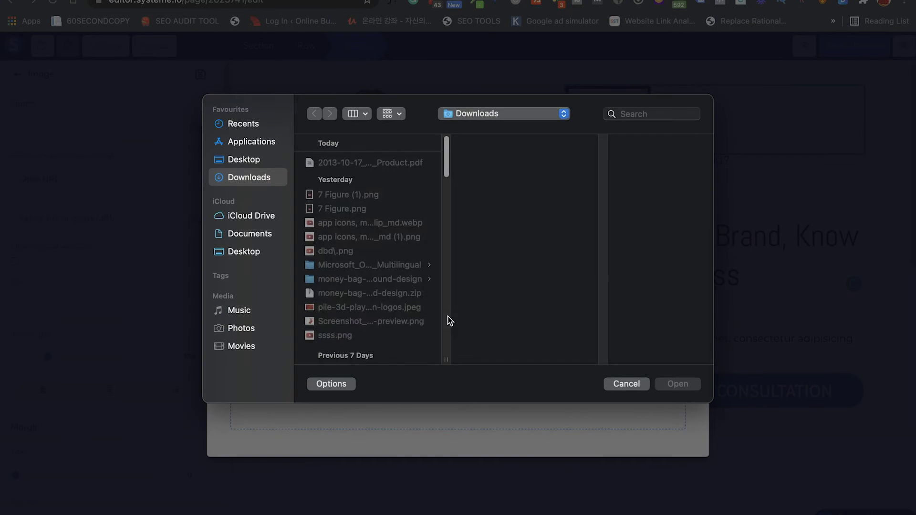
click(351, 224)
click(351, 238)
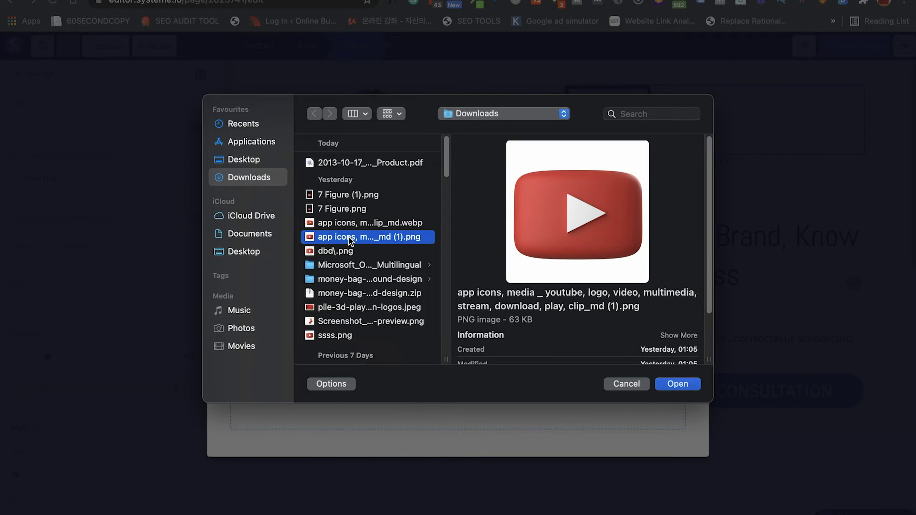
double_click(350, 237)
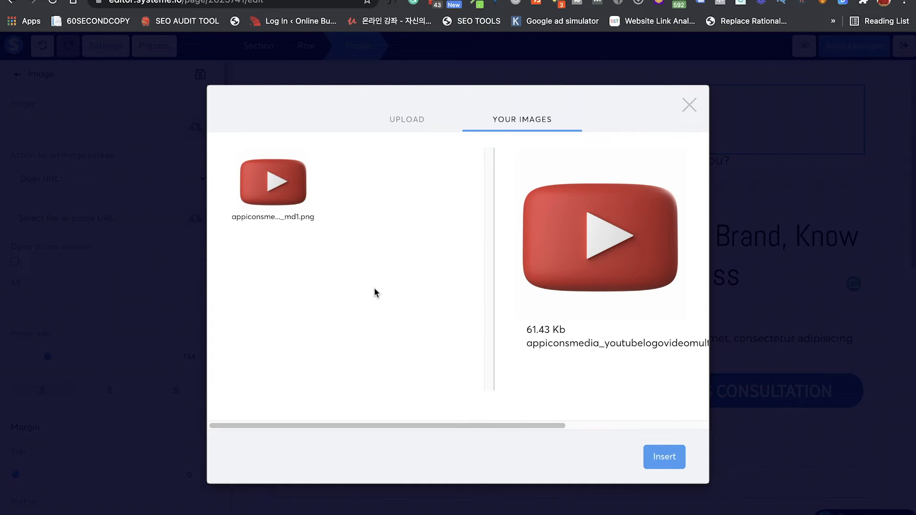
Step: Place the uploaded YouTube icon in the image block, size it to 52 and nudge it right
click(664, 457)
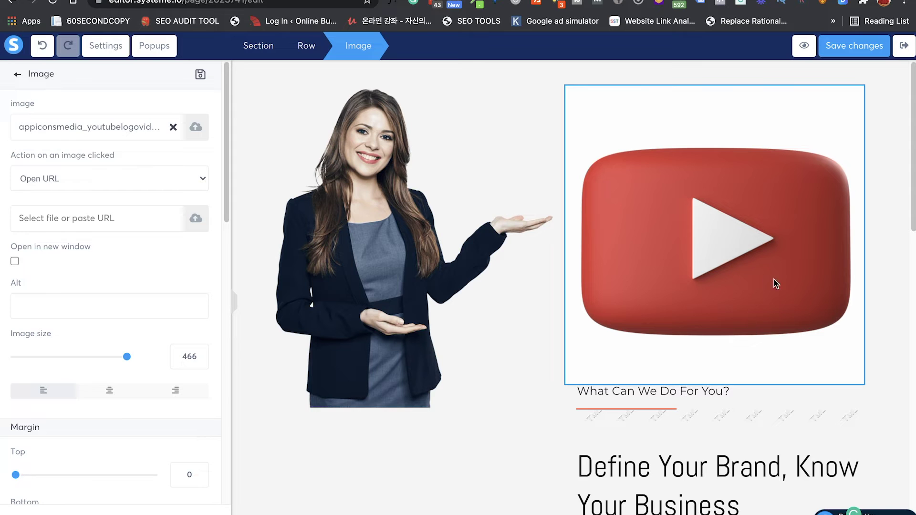
drag(127, 358, 29, 359)
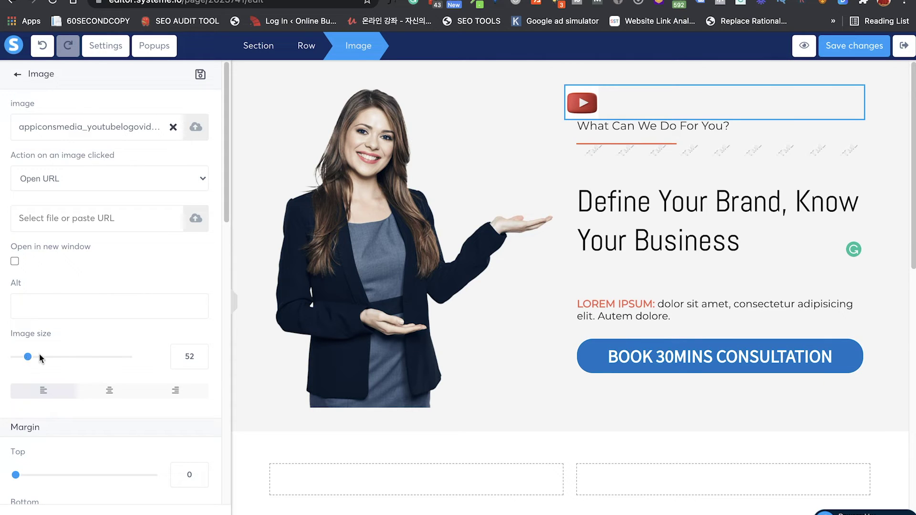
scroll(100, 430, down, 3)
drag(15, 399, 34, 405)
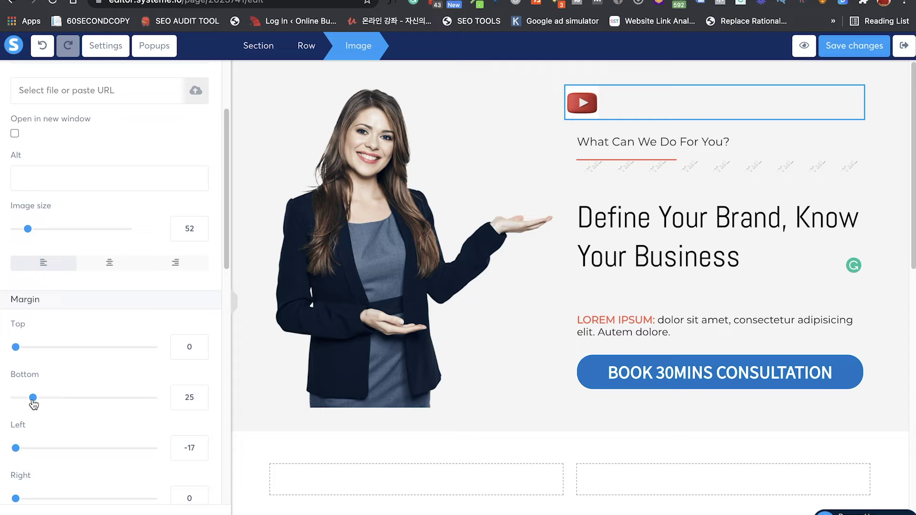
scroll(39, 429, down, 2)
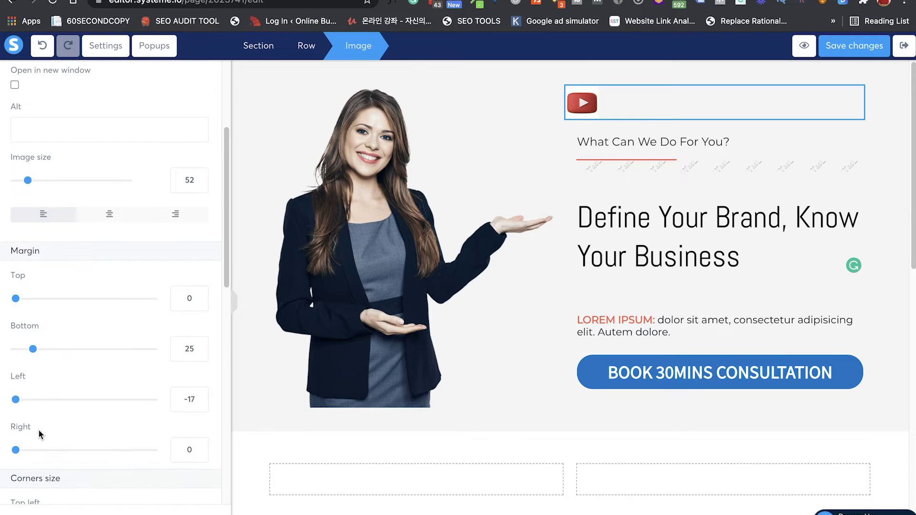
mouse_move(15, 401)
mouse_down()
mouse_move(30, 401)
mouse_move(23, 401)
mouse_up()
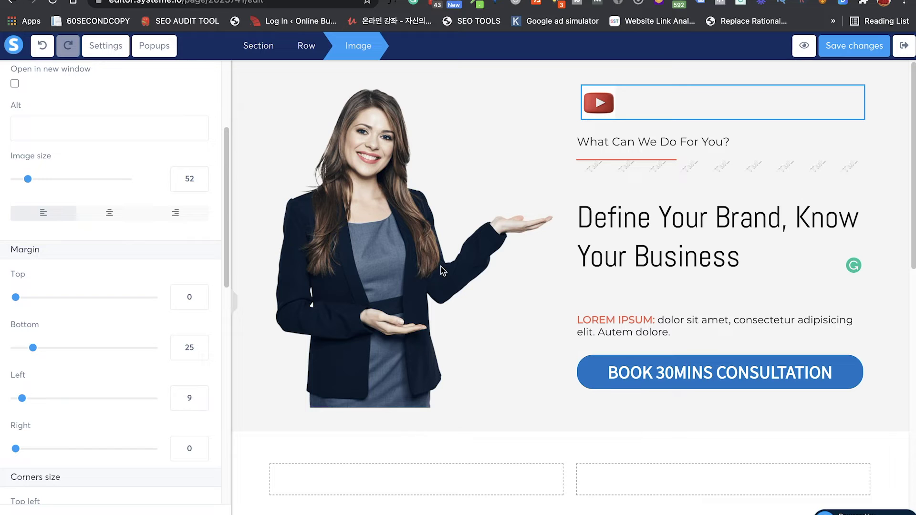
Step: Collapse and restore the side panel, deselect the image, and scroll down to Our Services
click(234, 308)
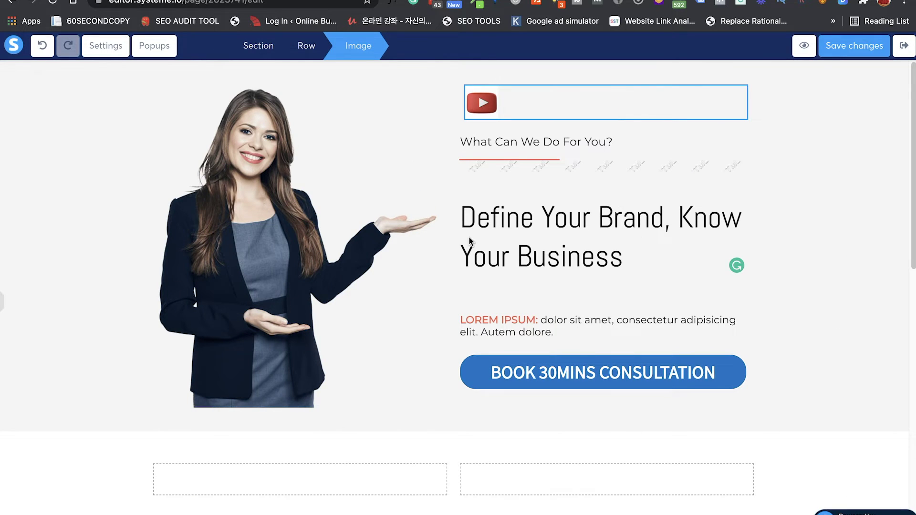
click(2, 302)
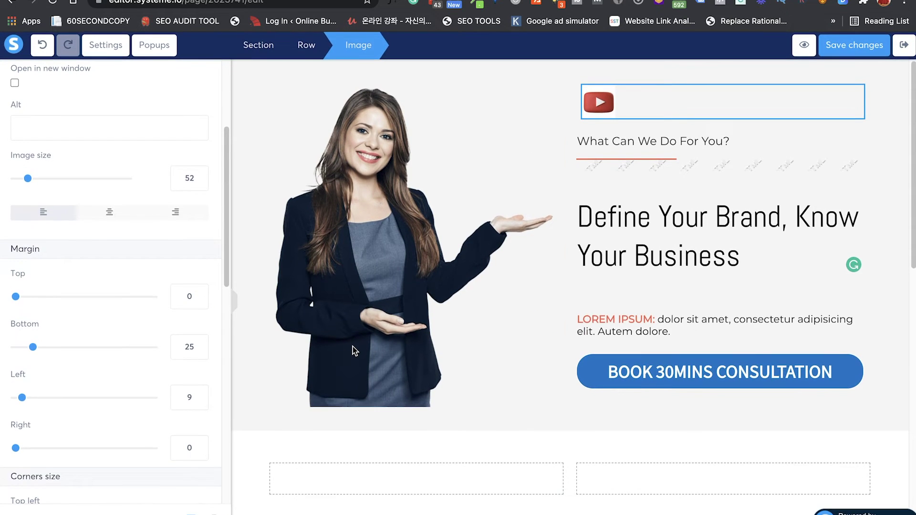
click(453, 361)
scroll(452, 361, down, 8)
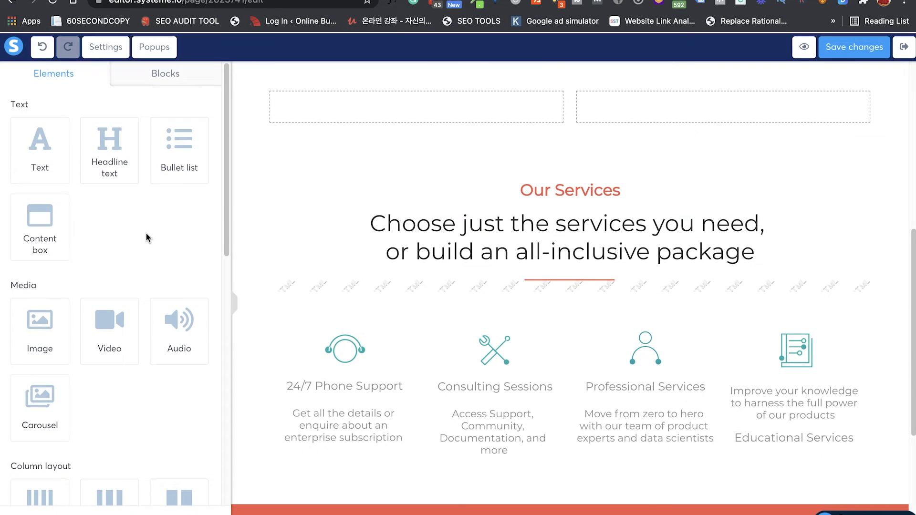
Step: Add a four-column row to the Our Services section
scroll(146, 237, down, 12)
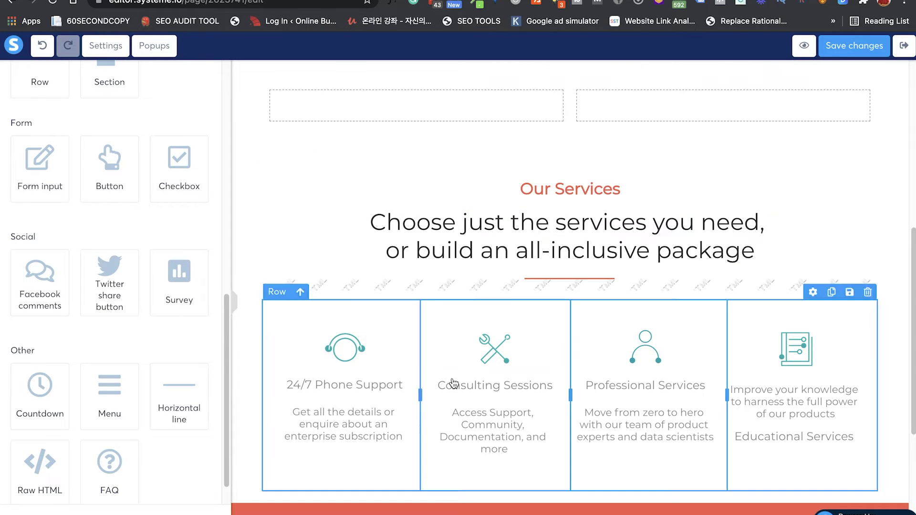
scroll(166, 316, up, 4)
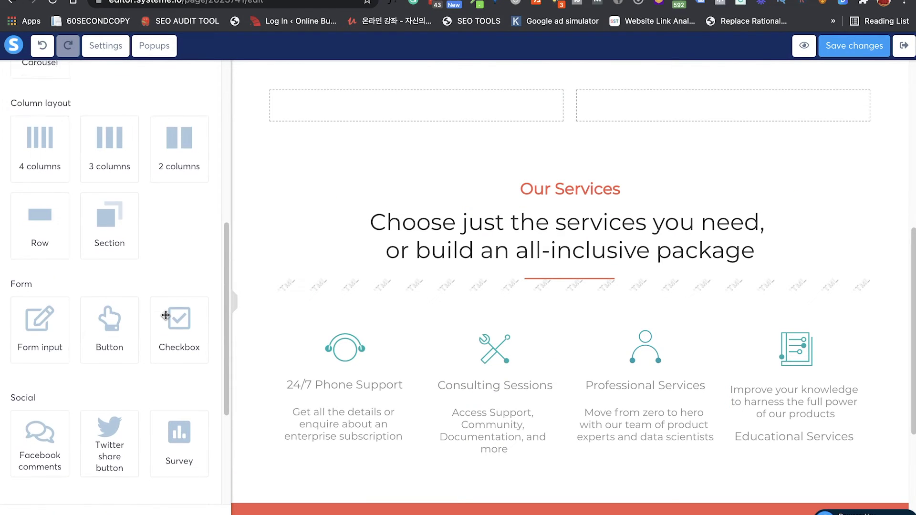
scroll(144, 300, up, 3)
drag(33, 241, 377, 335)
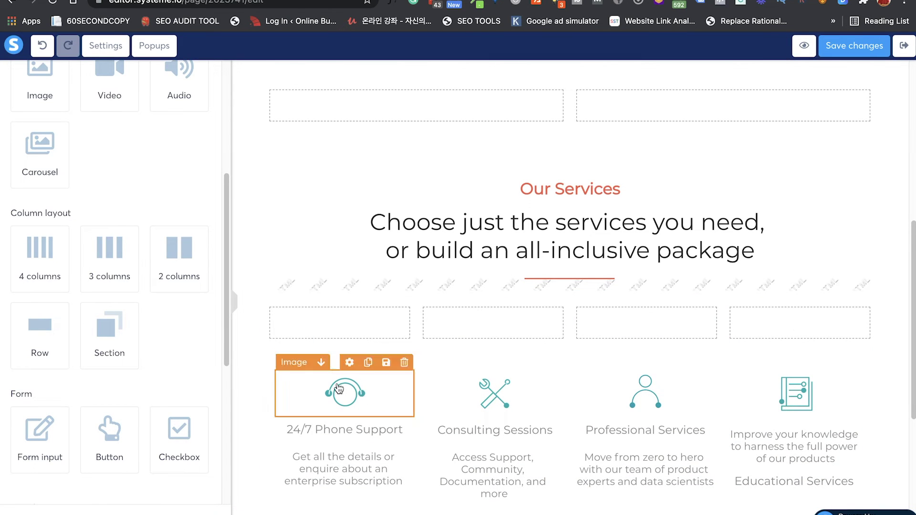
Step: Put a placeholder image in the first column with a Lorem ipsum text block beneath it
scroll(129, 184, up, 5)
drag(42, 311, 347, 328)
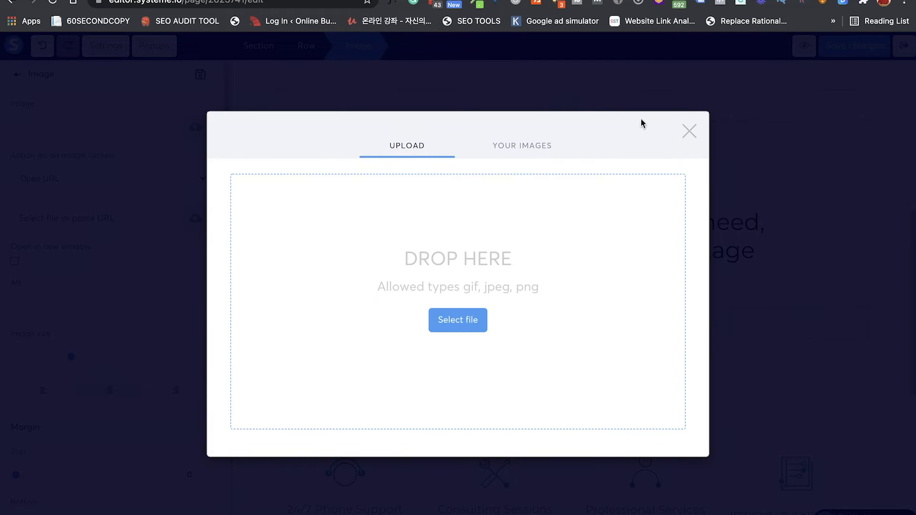
click(689, 131)
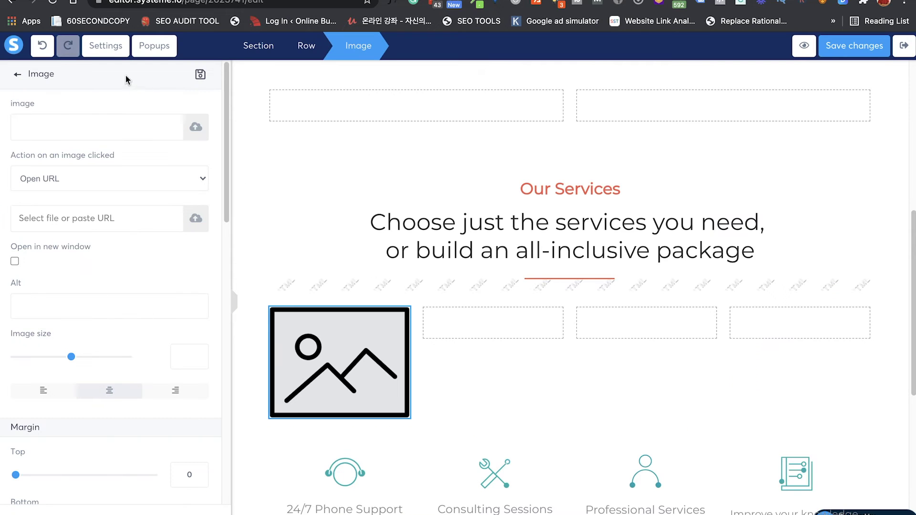
click(18, 73)
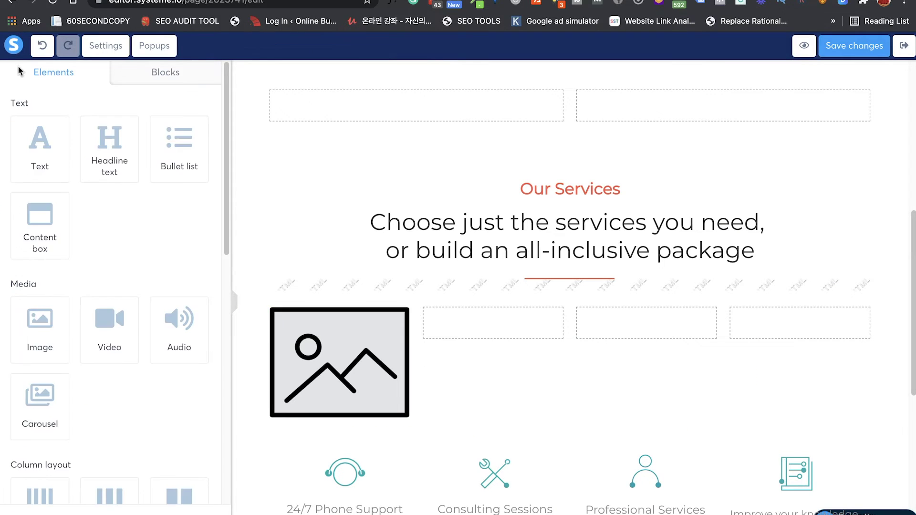
drag(50, 171, 364, 420)
scroll(364, 442, down, 5)
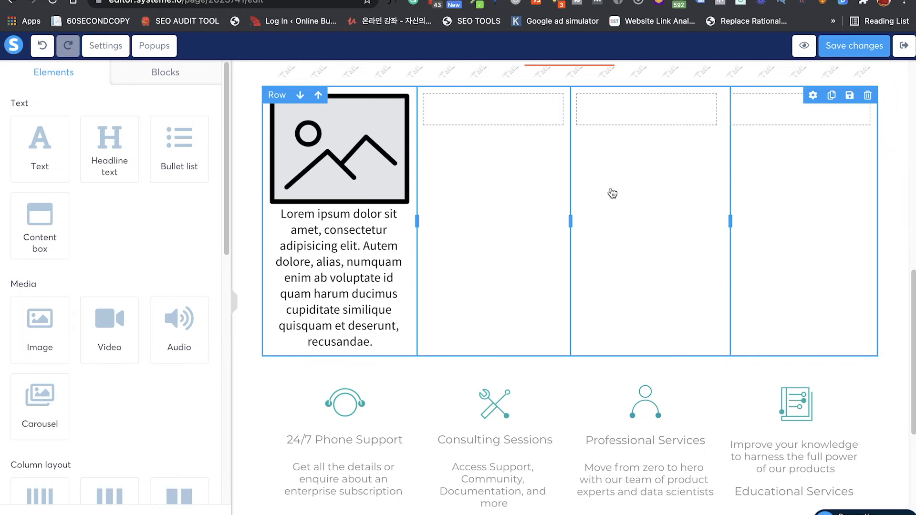
scroll(554, 241, down, 6)
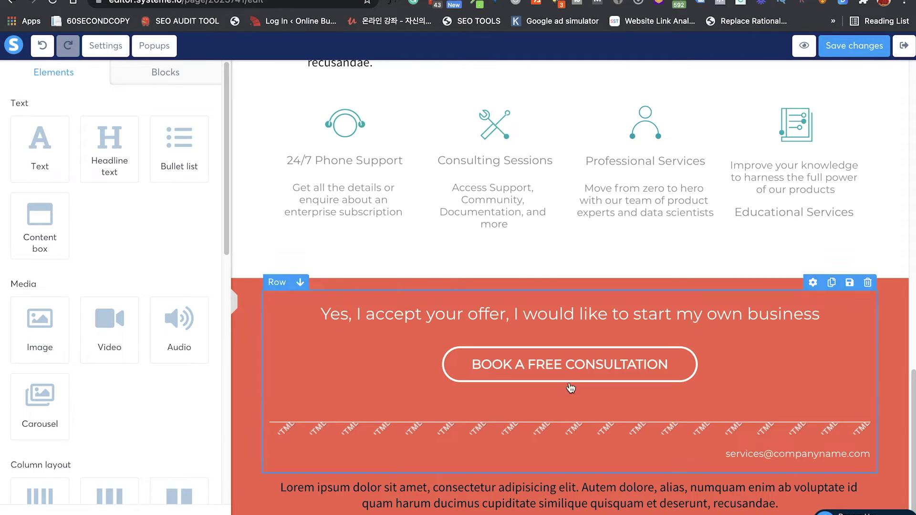
Step: Set the lower consultation button's Open URL link to htpp://google.com and save the page
click(565, 371)
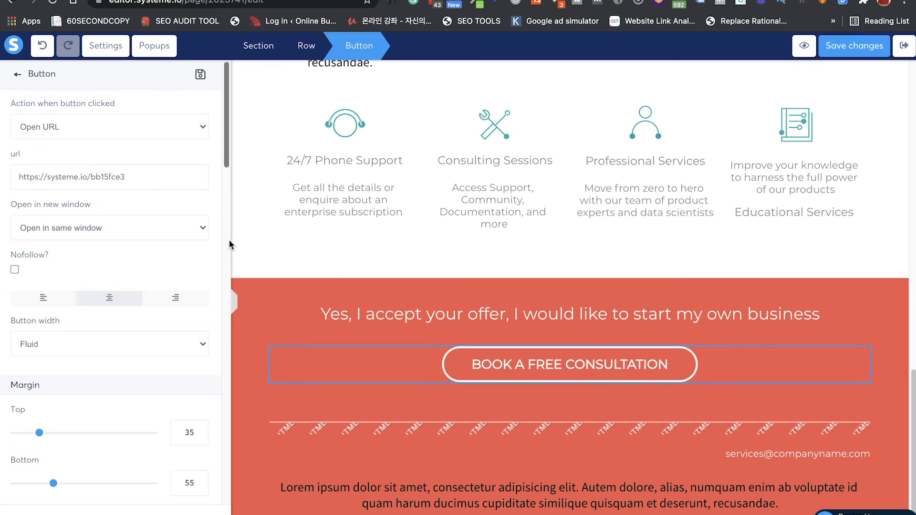
click(146, 128)
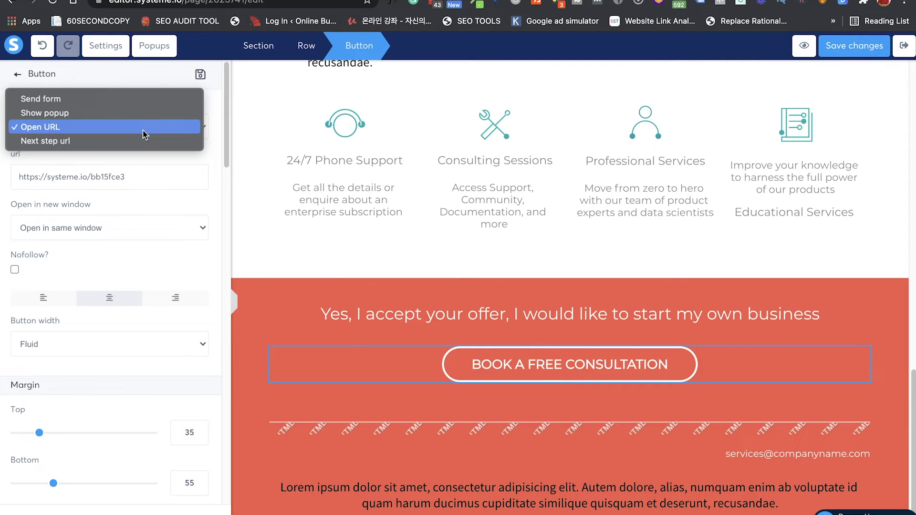
click(144, 133)
click(151, 178)
triple_click(151, 177)
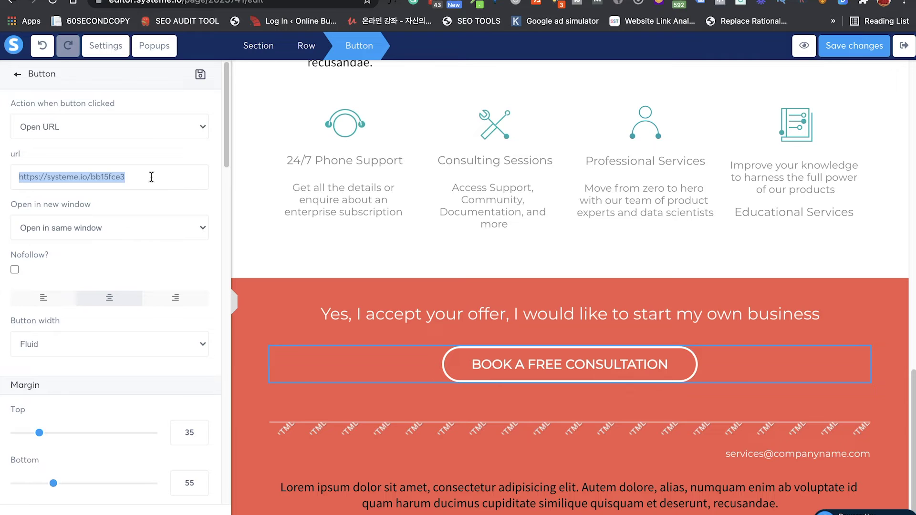
text(htpp://google)
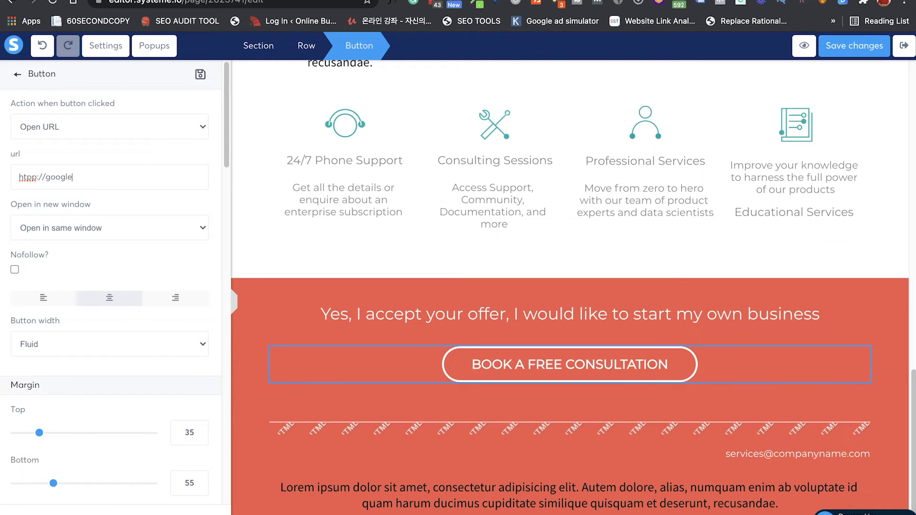
text(.com)
click(859, 57)
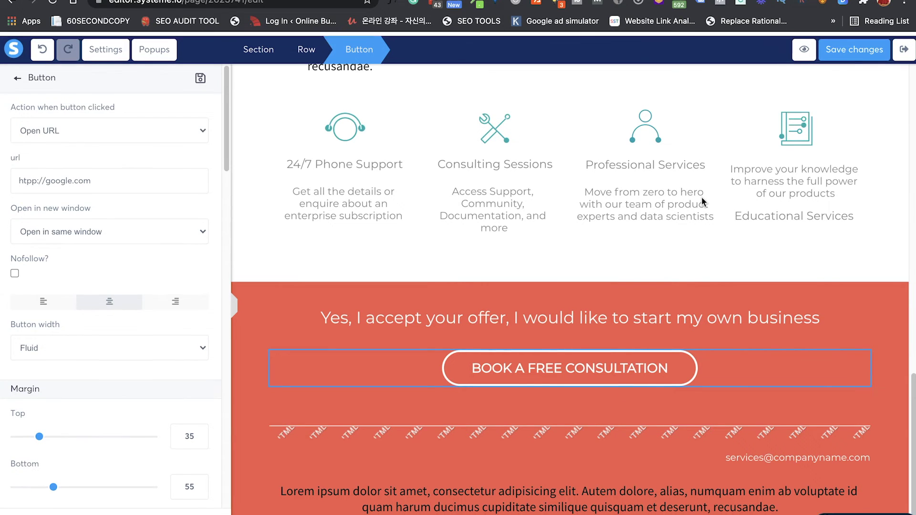
click(702, 199)
scroll(703, 199, up, 15)
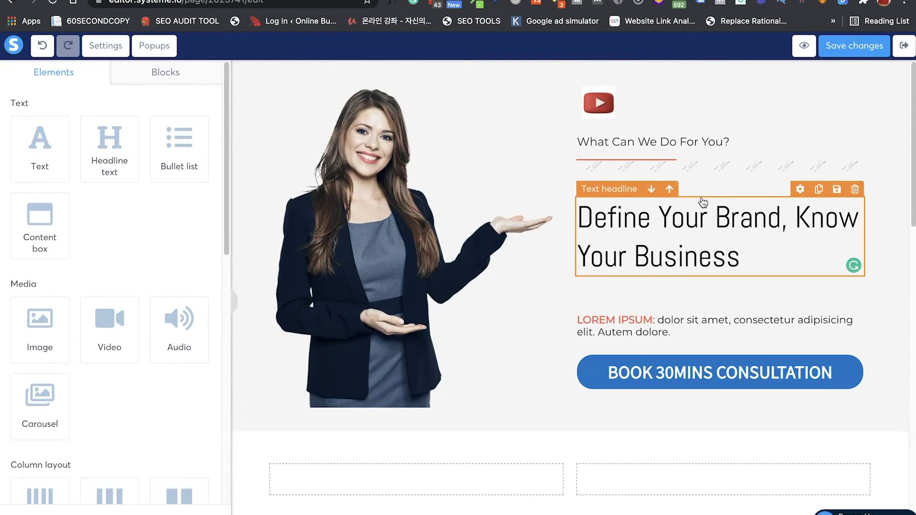
Step: Preview the Squeeze page, dismiss the preview notice, and scroll through the hero and Our Services
click(803, 47)
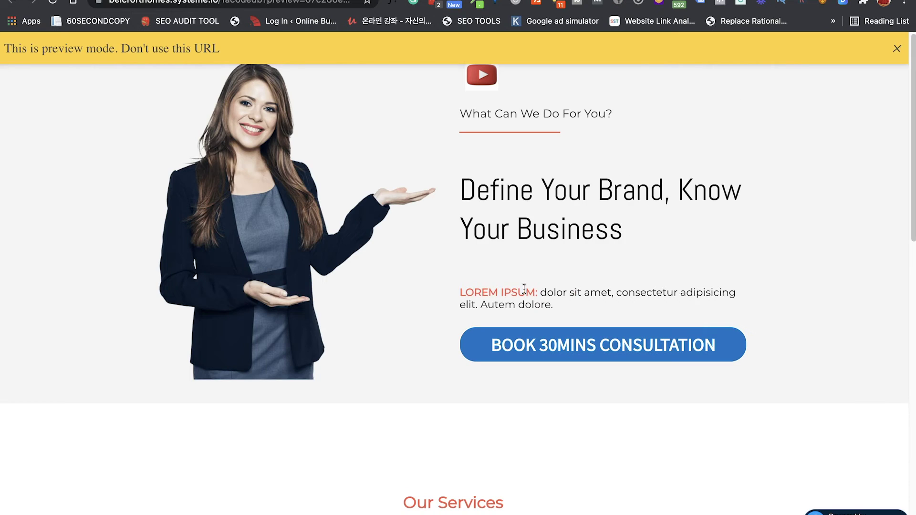
click(897, 48)
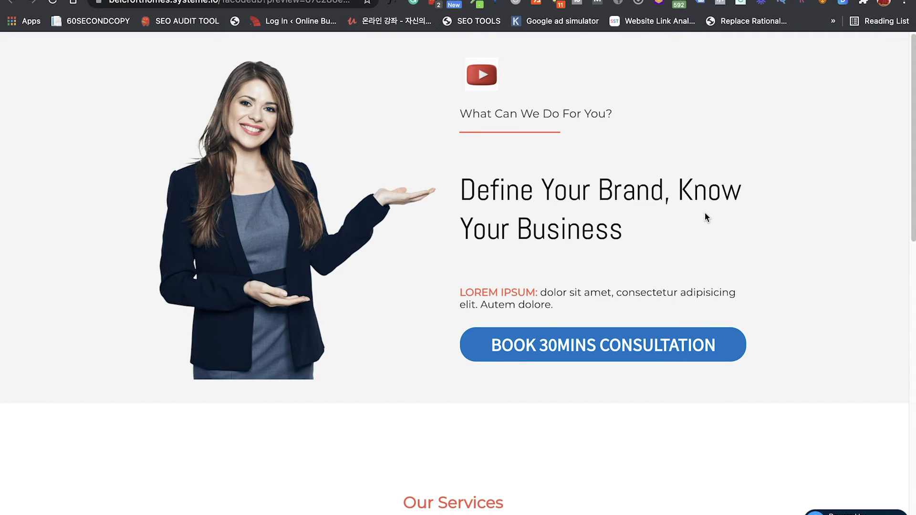
scroll(705, 213, down, 7)
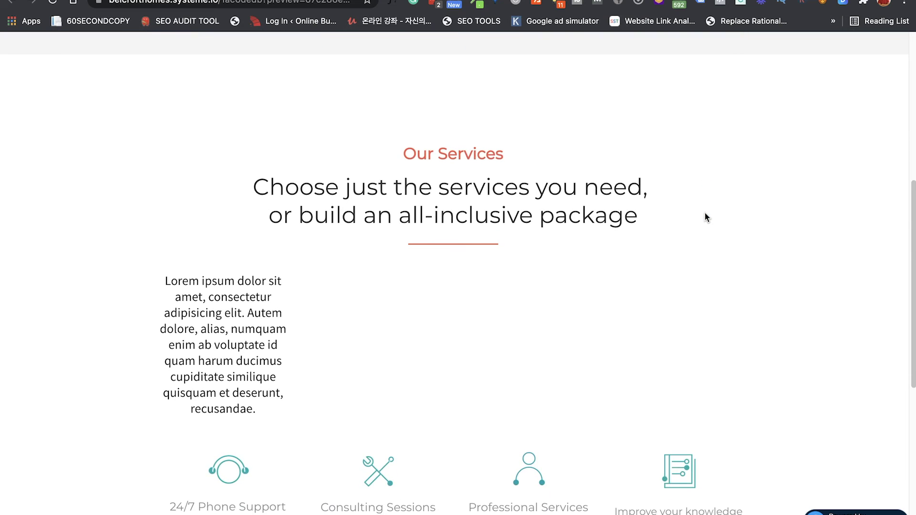
scroll(705, 212, down, 7)
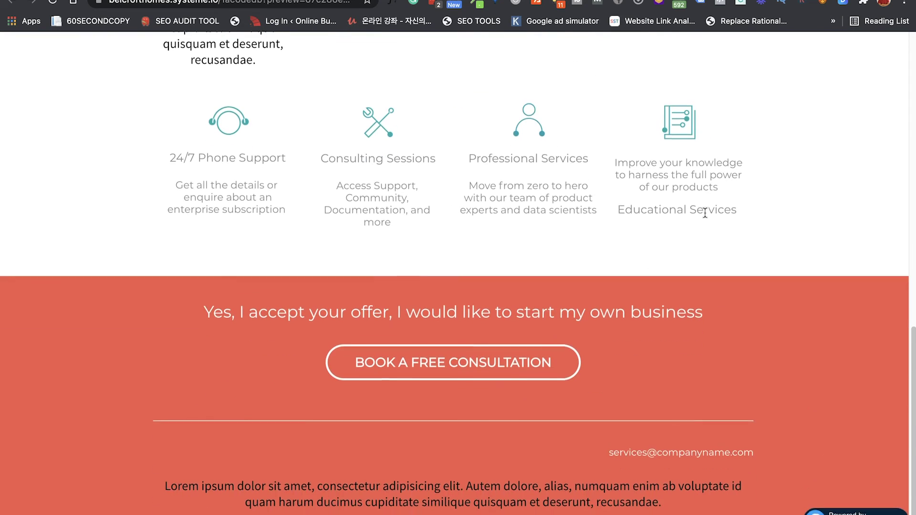
Step: Test the consultation button, then scroll the editor down to the red offer section
click(484, 374)
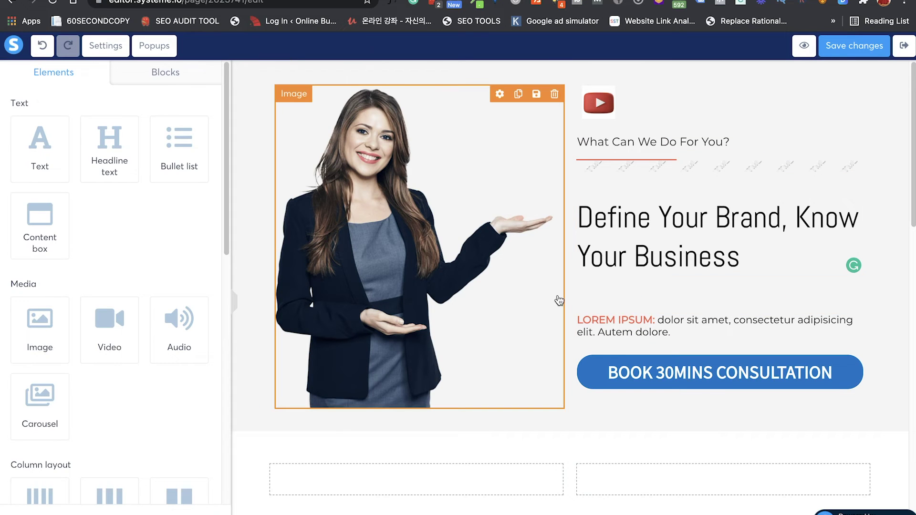
scroll(134, 221, down, 4)
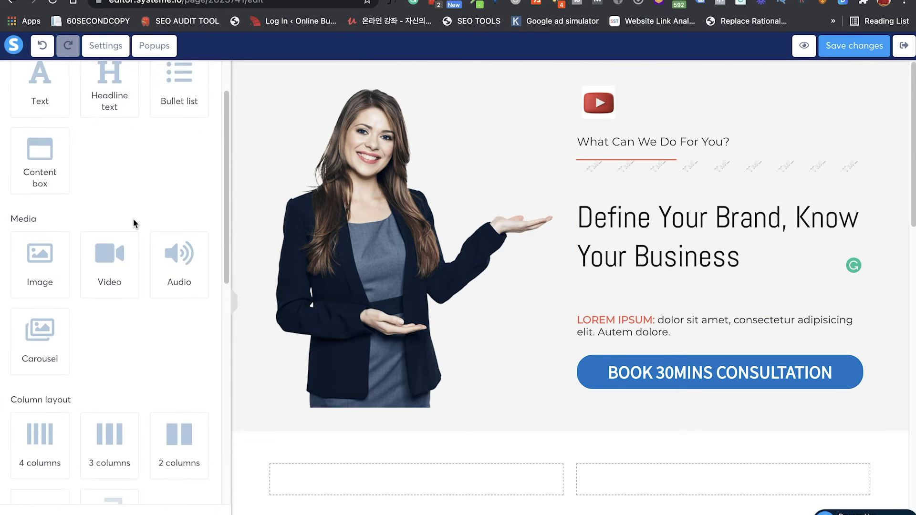
scroll(133, 219, down, 1)
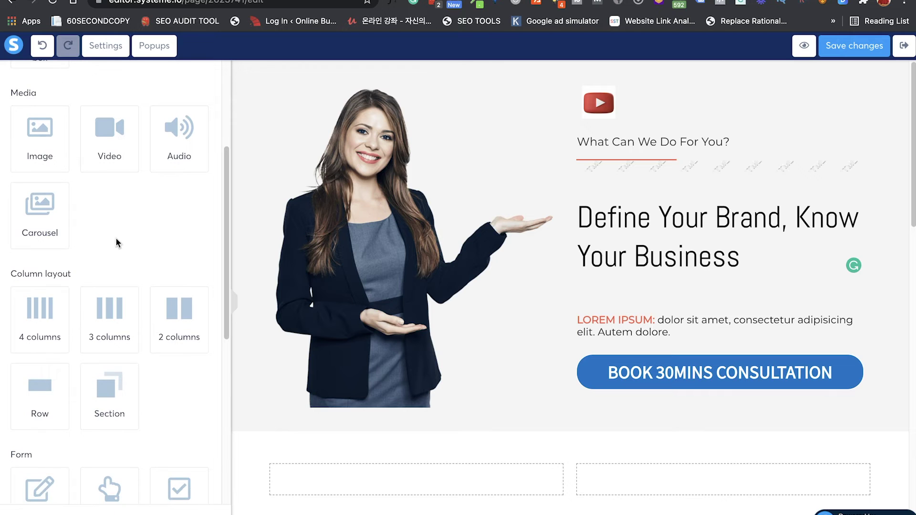
scroll(117, 238, down, 4)
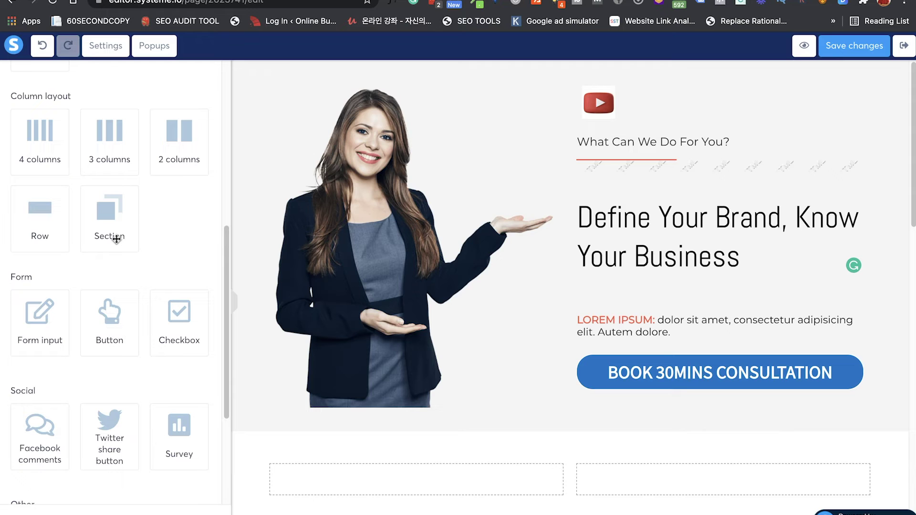
scroll(116, 239, down, 3)
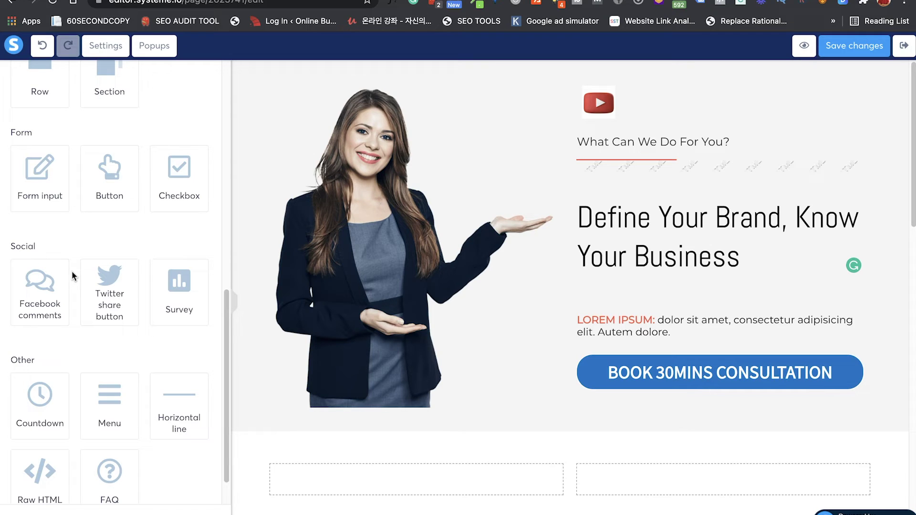
scroll(119, 362, down, 1)
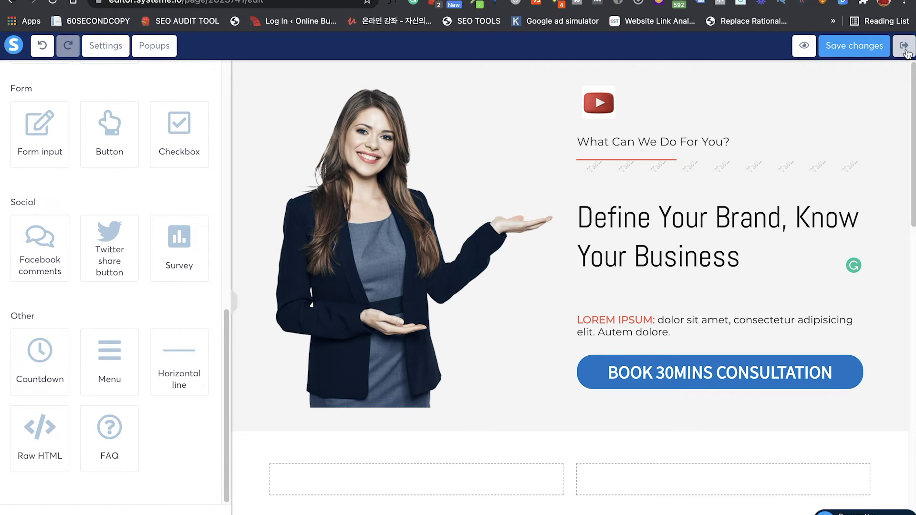
scroll(567, 385, down, 15)
scroll(567, 385, up, 12)
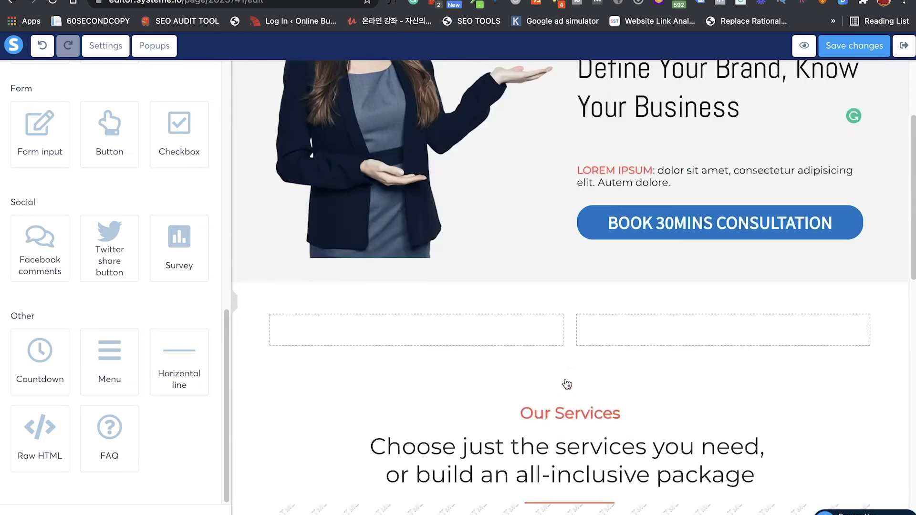
scroll(566, 384, up, 3)
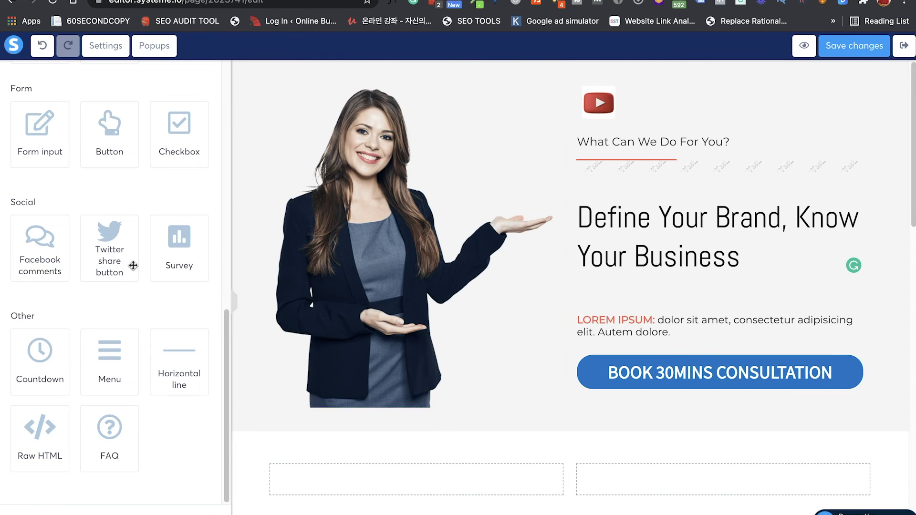
scroll(356, 407, down, 15)
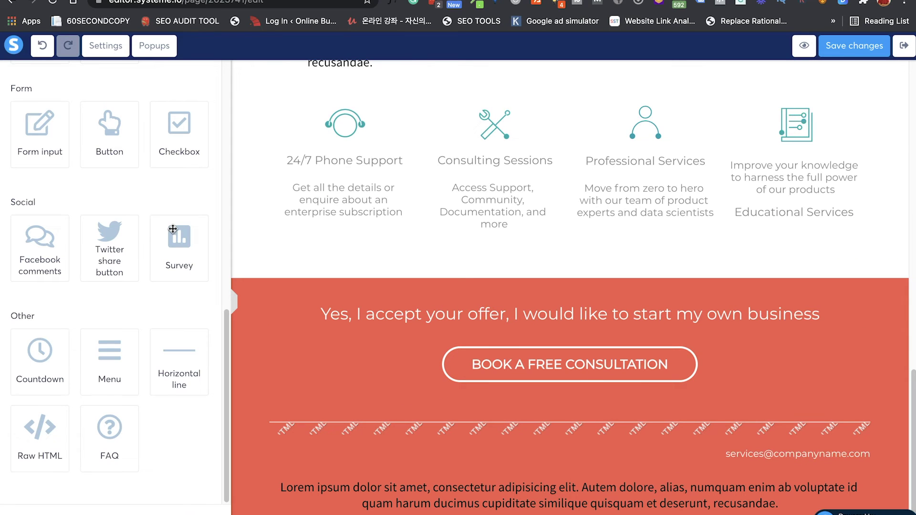
scroll(172, 229, up, 8)
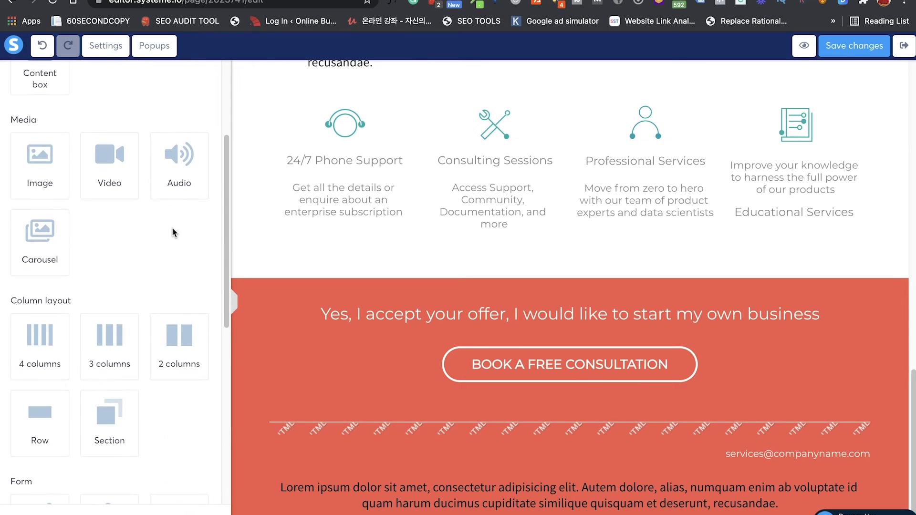
Step: Delete the red section's BOOK A FREE CONSULTATION button
click(484, 350)
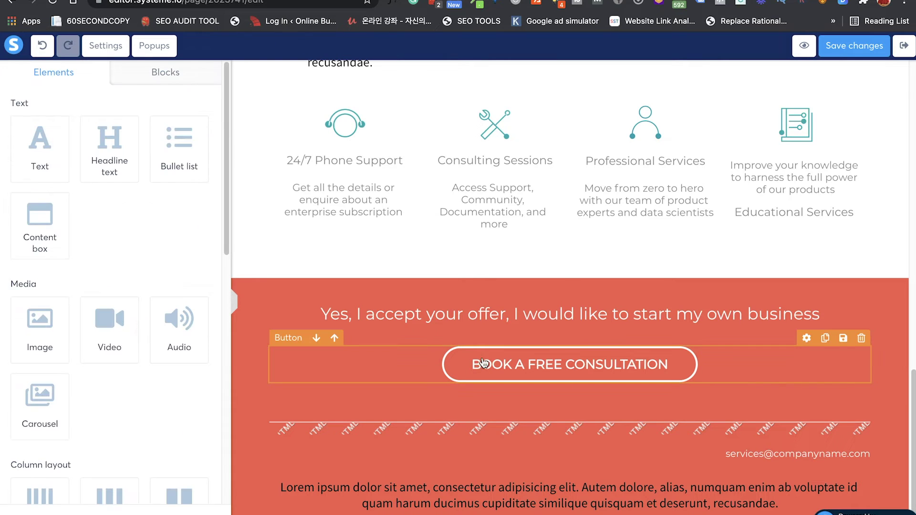
click(862, 338)
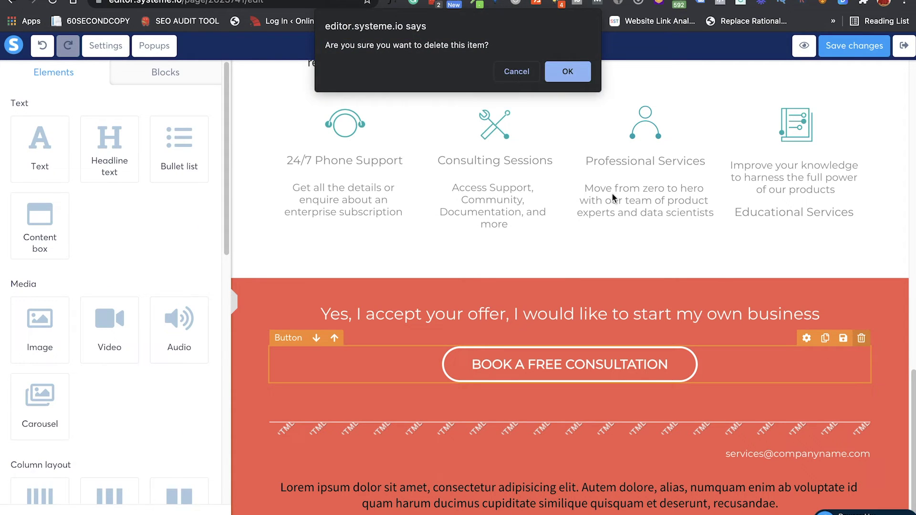
click(563, 71)
scroll(132, 352, down, 4)
scroll(134, 353, up, 4)
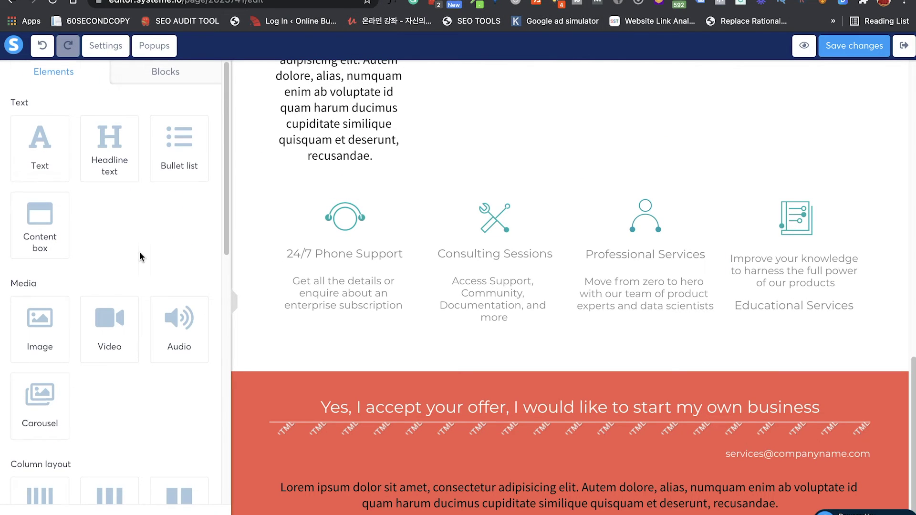
scroll(140, 251, down, 7)
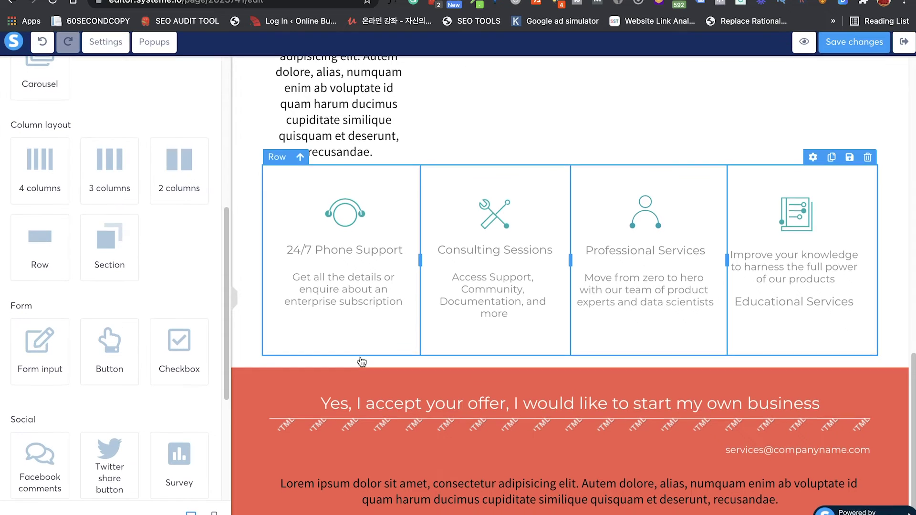
Step: Add two form input fields and a Click here button to the red section
drag(43, 356, 411, 436)
drag(48, 357, 369, 442)
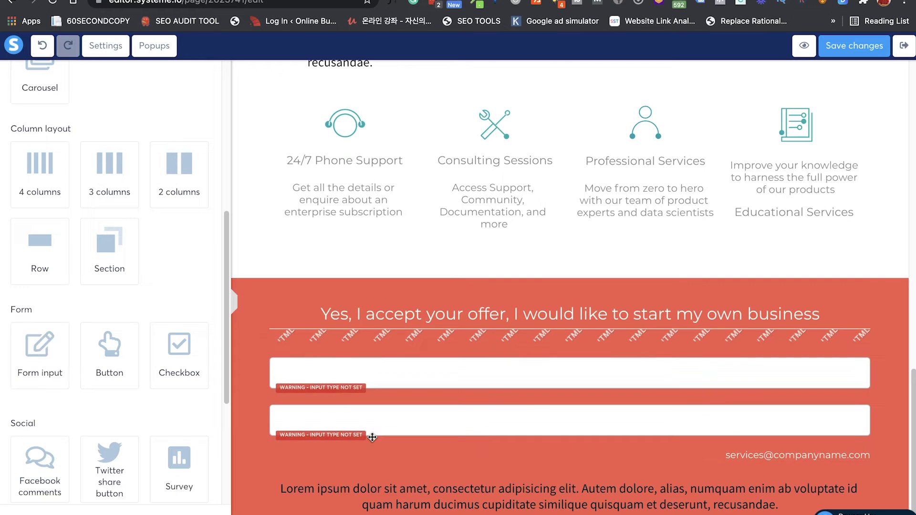
drag(96, 353, 342, 454)
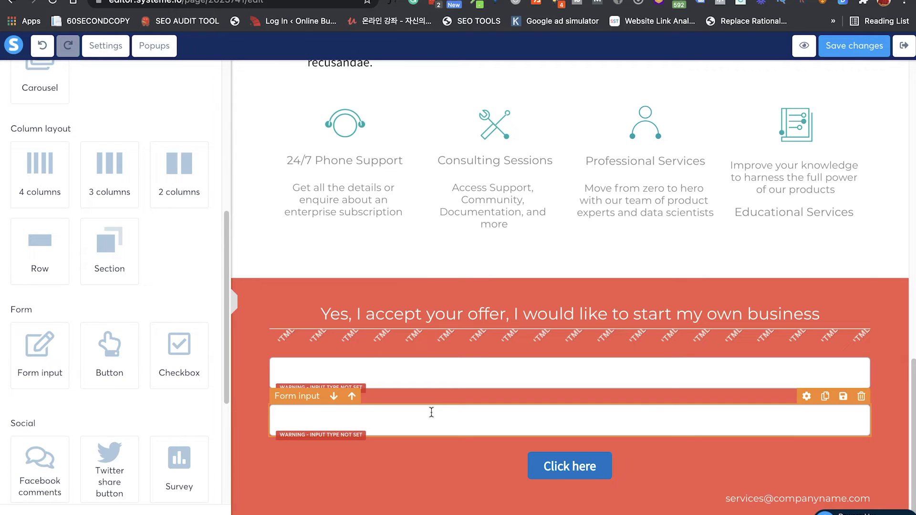
Step: Set the first form field's input type to First name
click(454, 378)
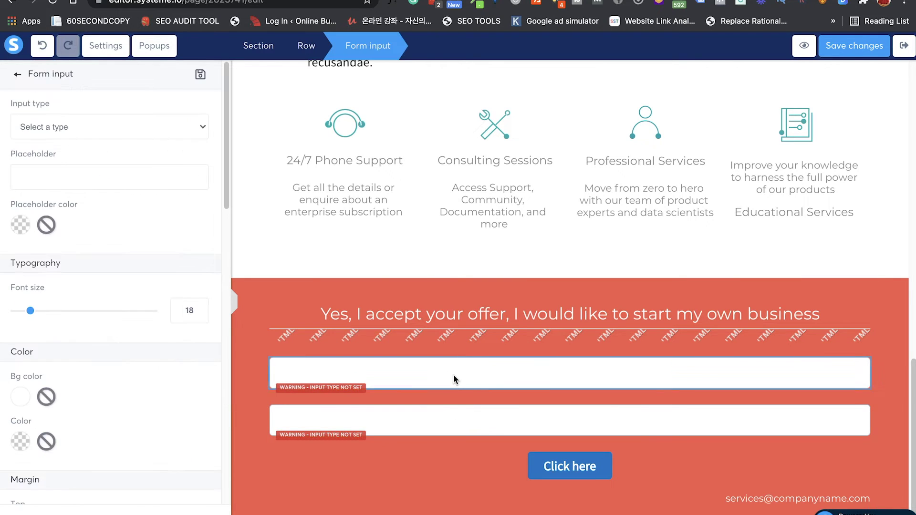
click(101, 125)
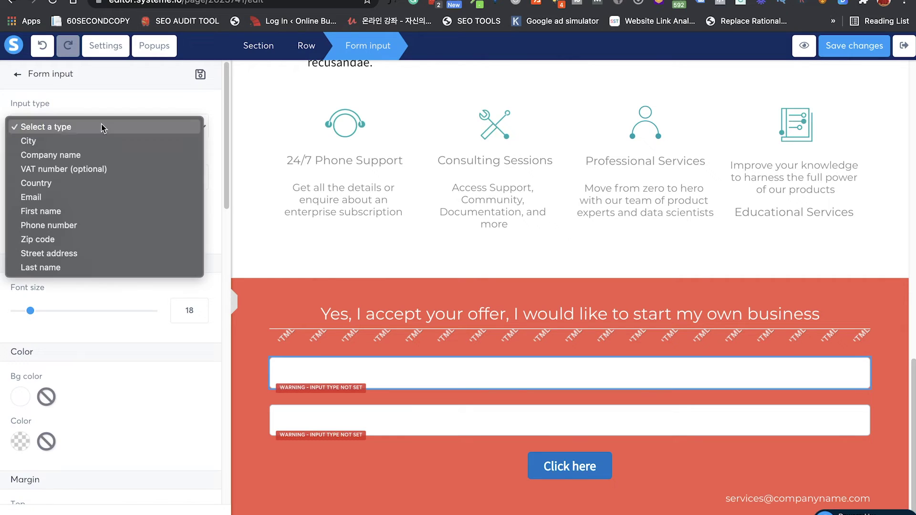
click(90, 210)
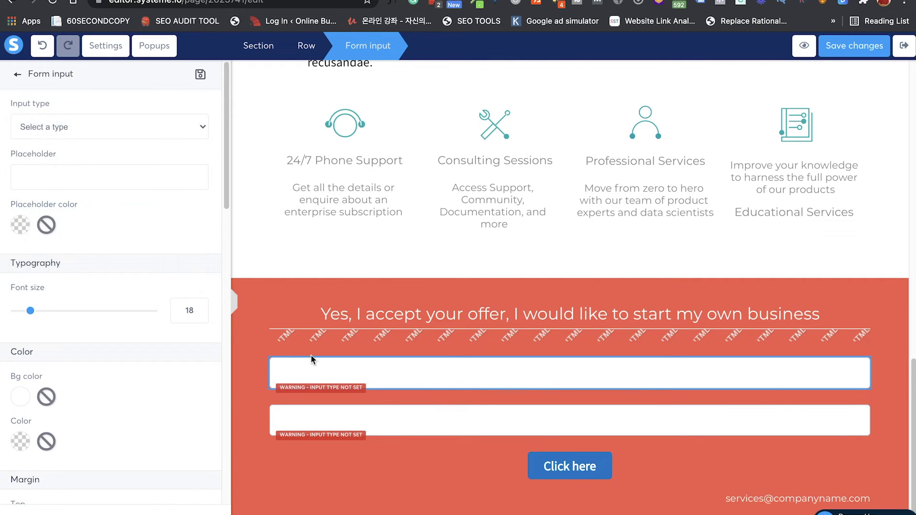
click(401, 421)
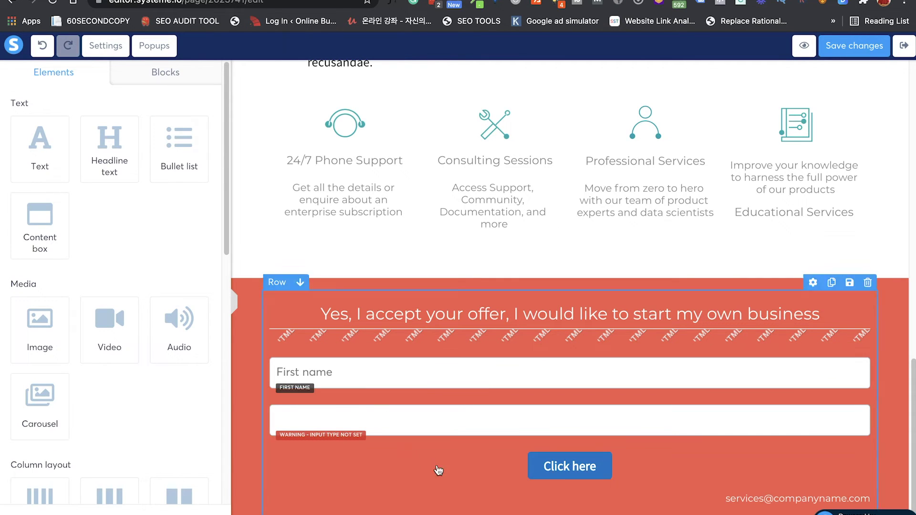
Step: Set the second form field's input type to Email
click(448, 418)
click(447, 418)
click(448, 418)
click(448, 418)
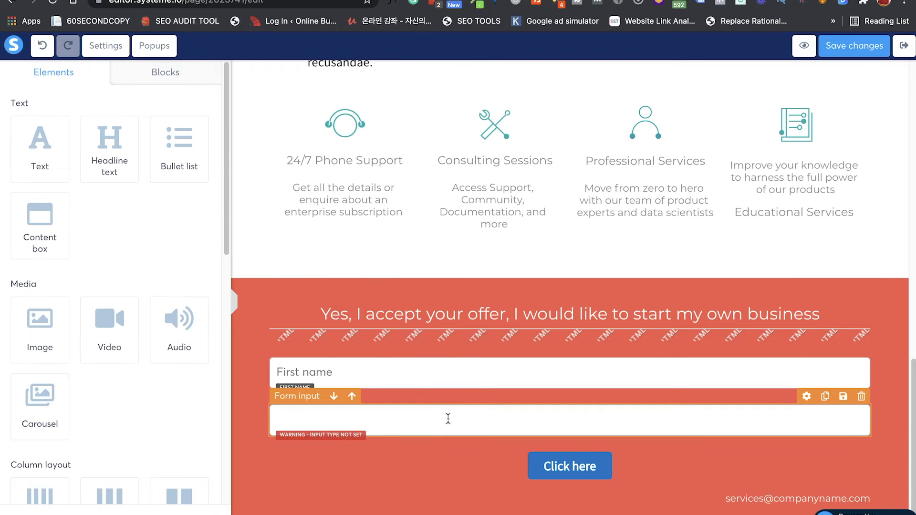
click(411, 402)
click(413, 425)
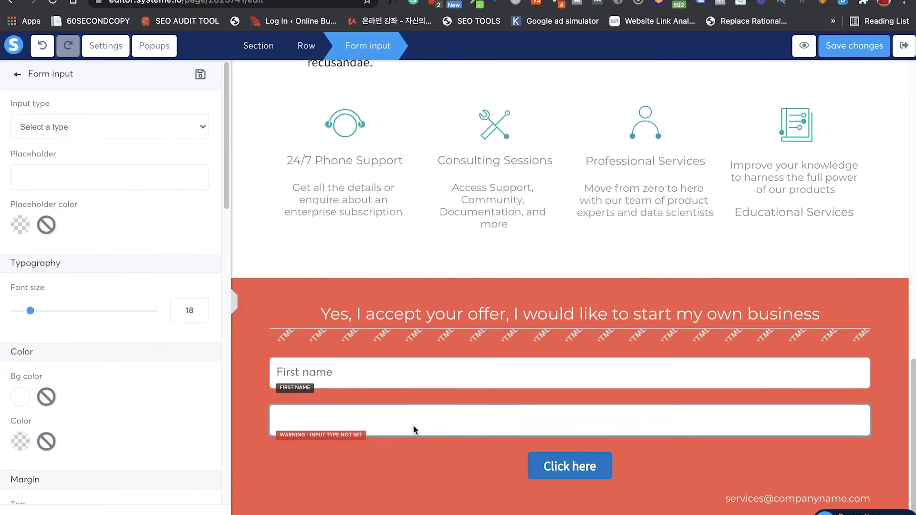
click(164, 130)
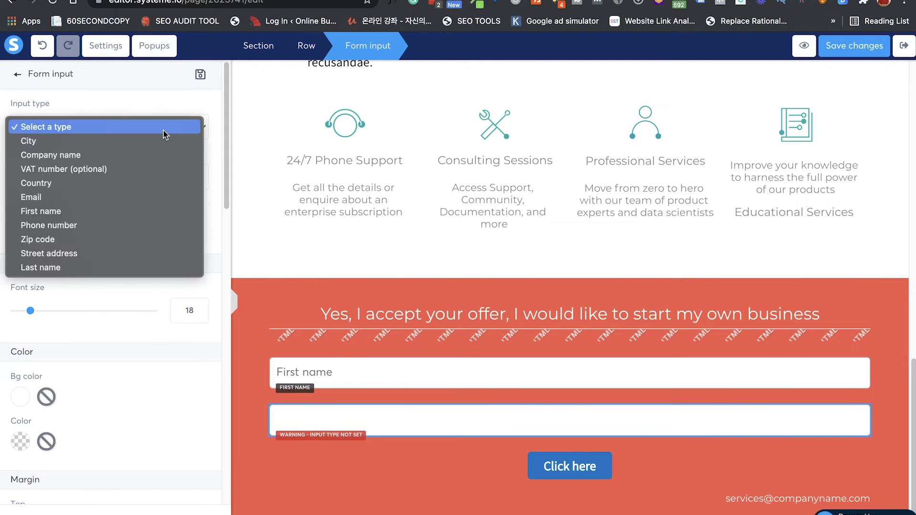
click(129, 197)
click(529, 460)
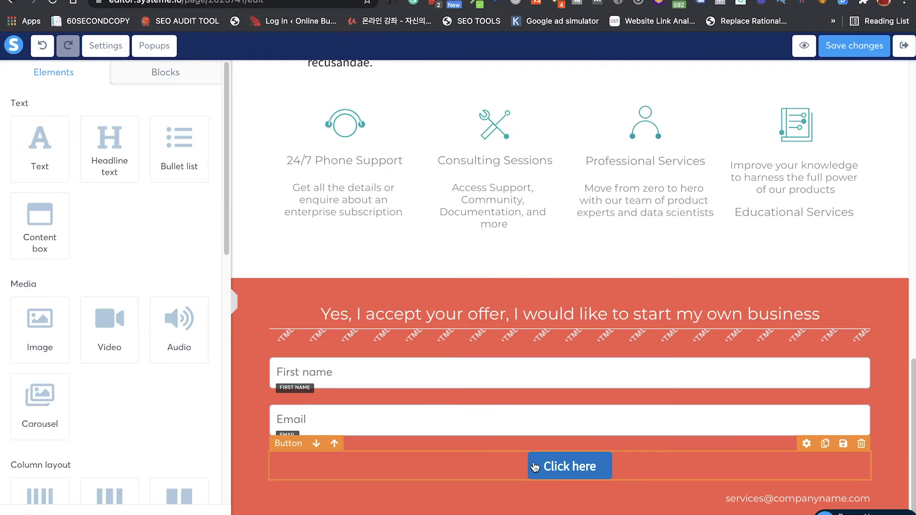
click(491, 471)
click(491, 471)
click(485, 479)
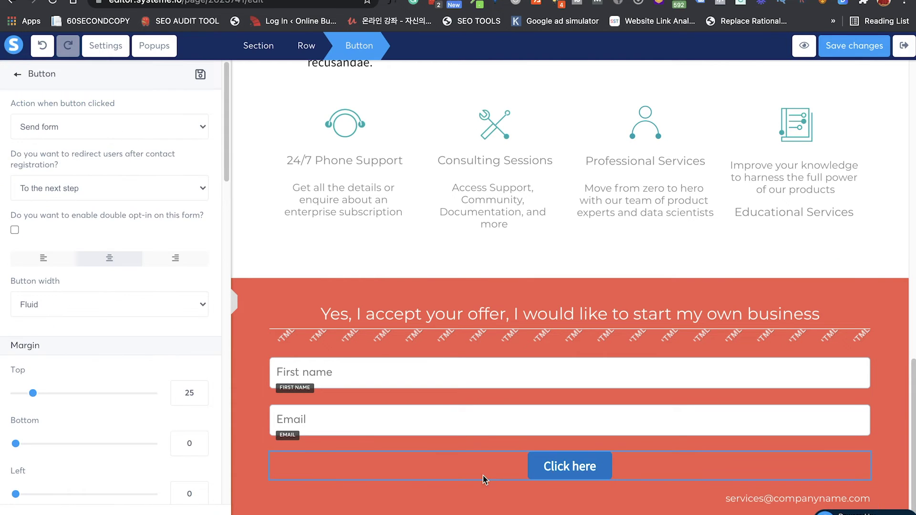
click(72, 125)
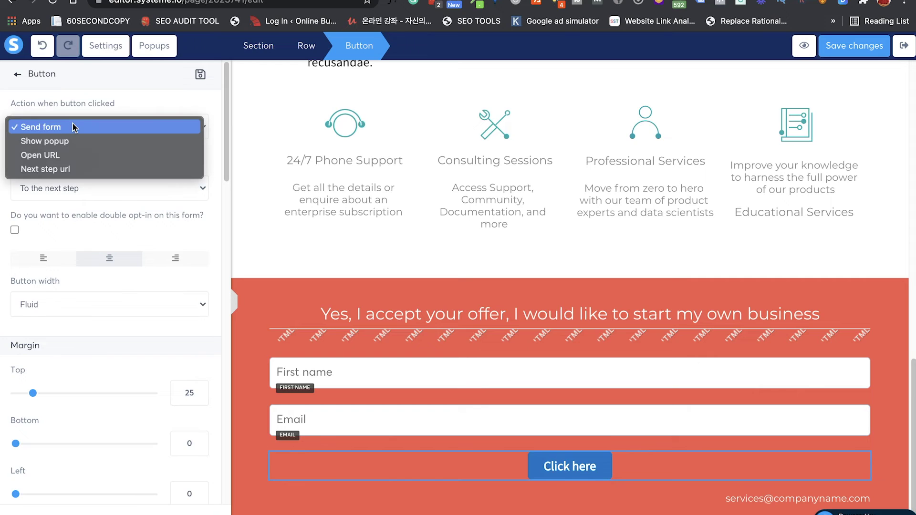
click(68, 155)
click(74, 181)
text(htt)
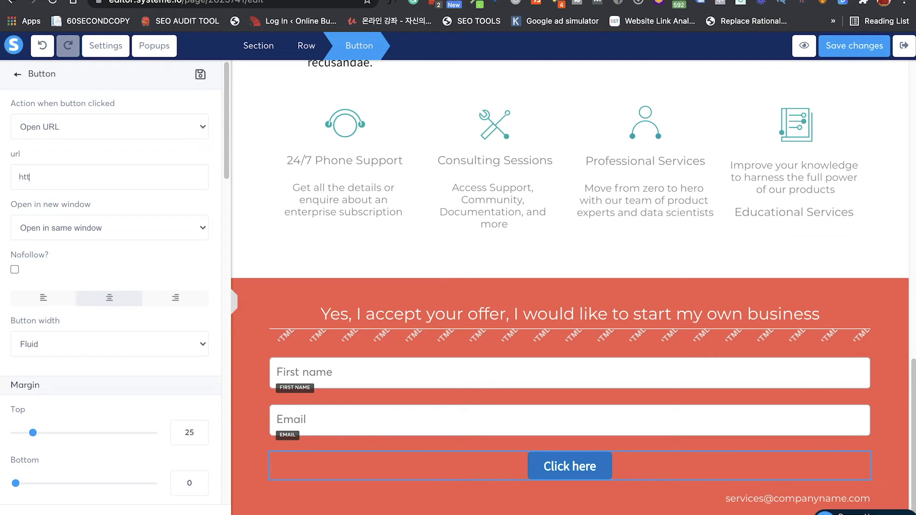
text(ps://google.com)
click(69, 231)
click(68, 247)
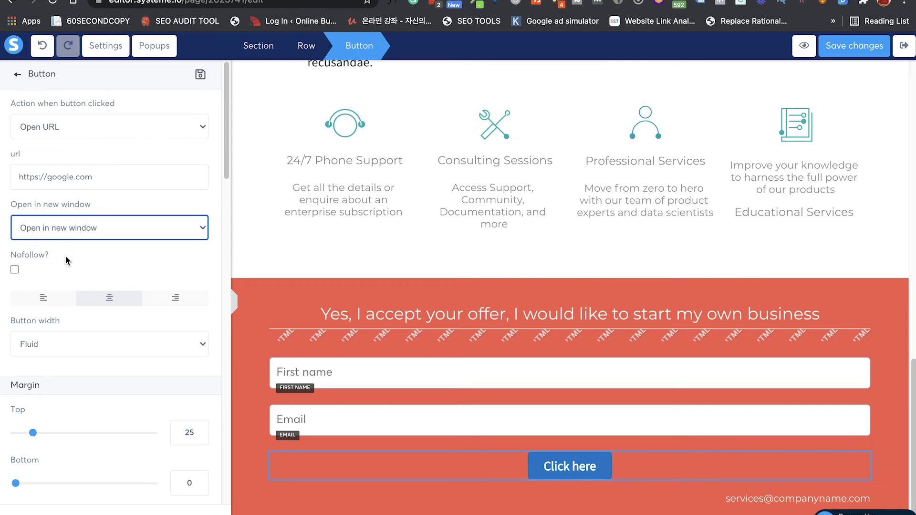
click(75, 348)
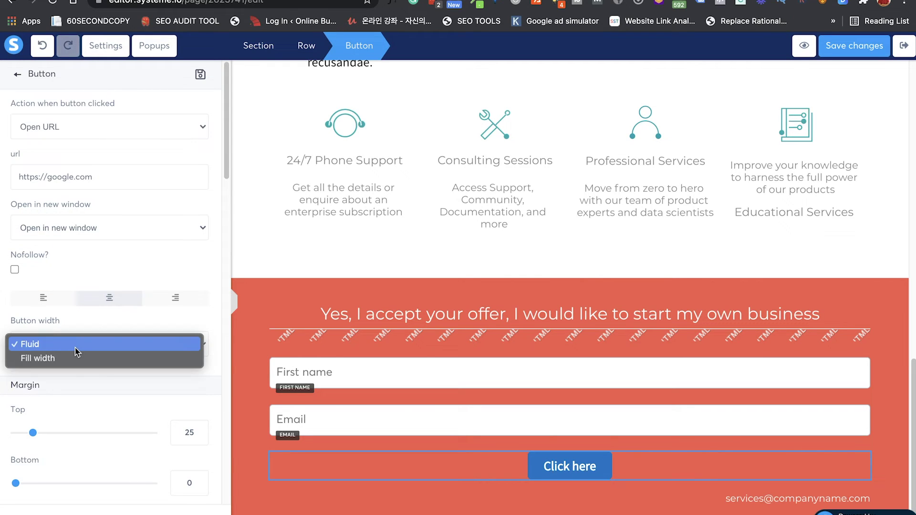
click(72, 359)
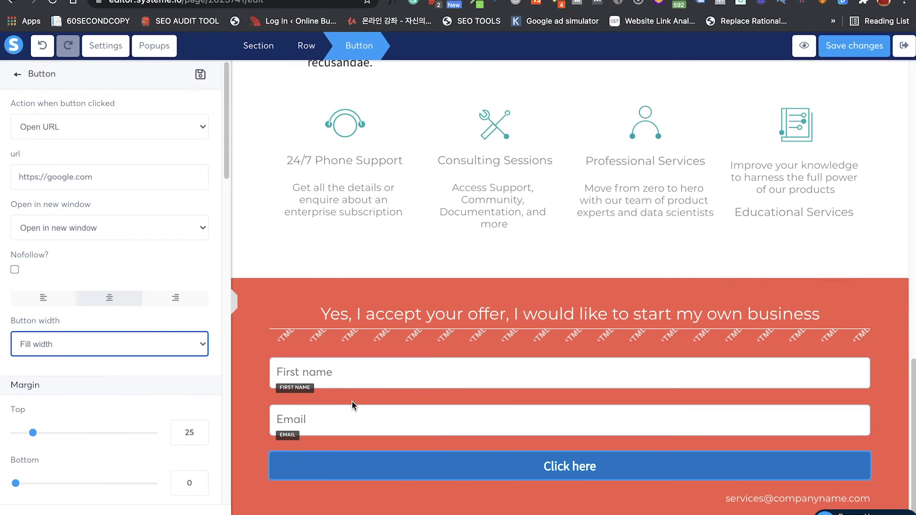
Step: Clear the button's subtext so no secondary line remains
click(82, 393)
scroll(84, 393, down, 8)
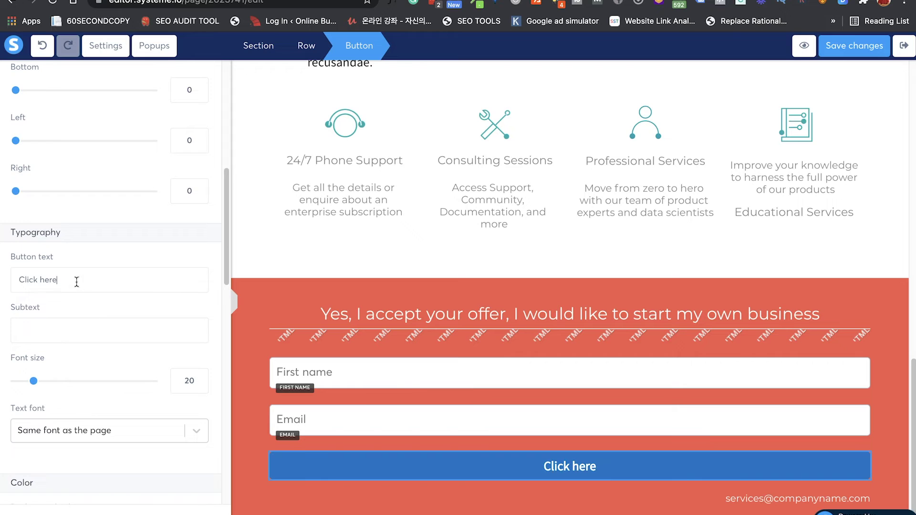
drag(77, 281, 5, 282)
click(71, 330)
text(BOOK CONSULTATION)
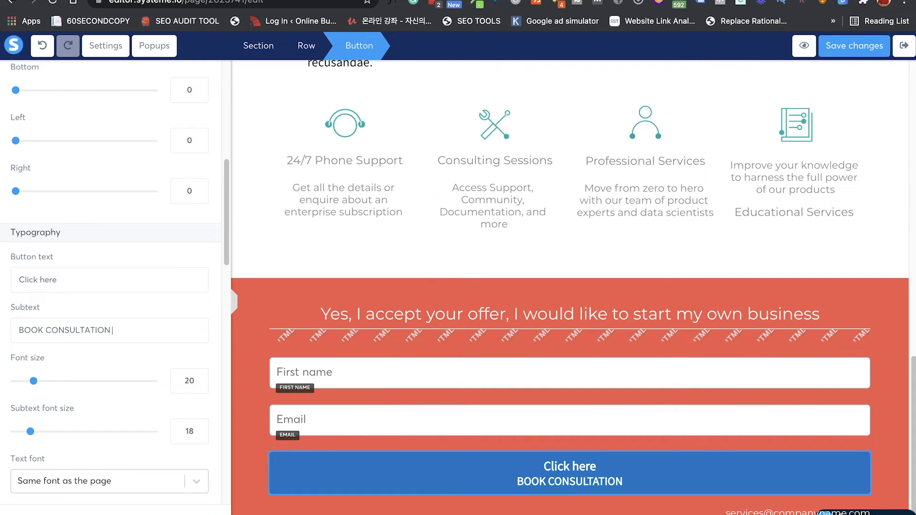
key(super+a)
key(BackSpace)
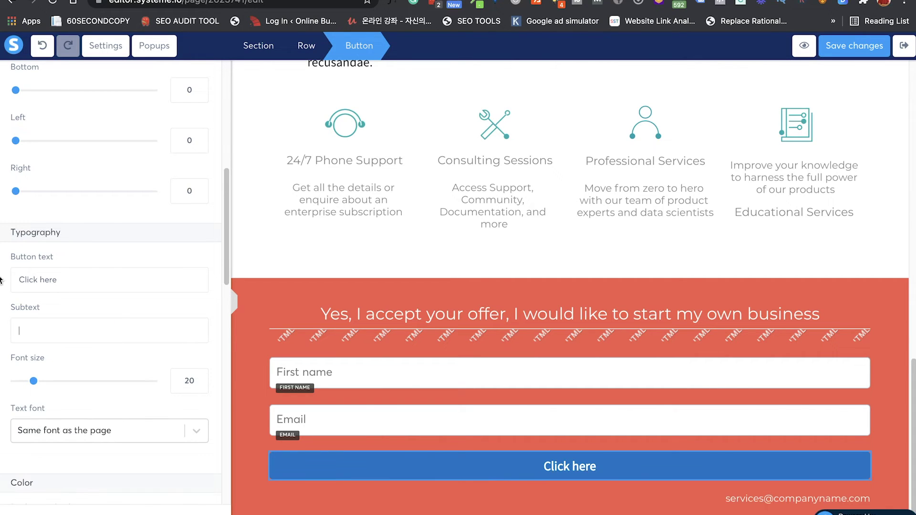
Step: Change the button label to 'BOOK CONSULTATION NOW!!!' at font size 26
click(107, 286)
key(super+a)
text(B)
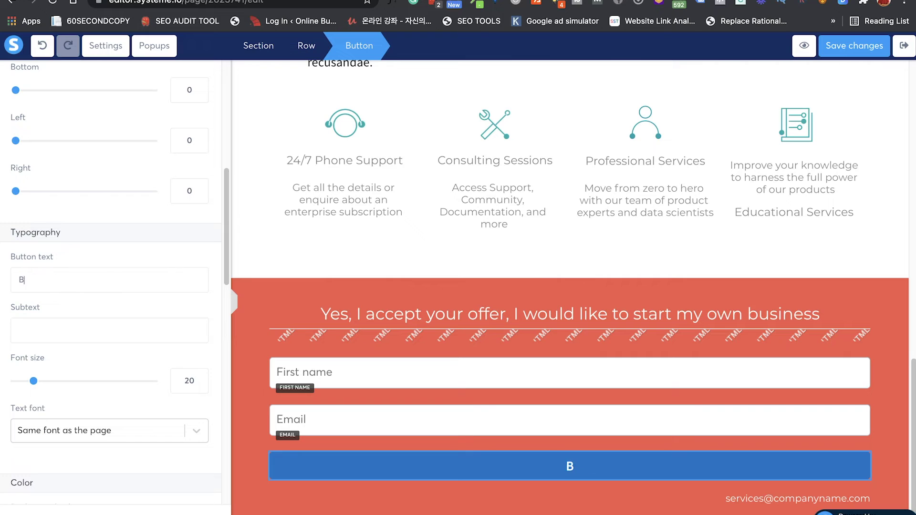
text(OOK CONSULT)
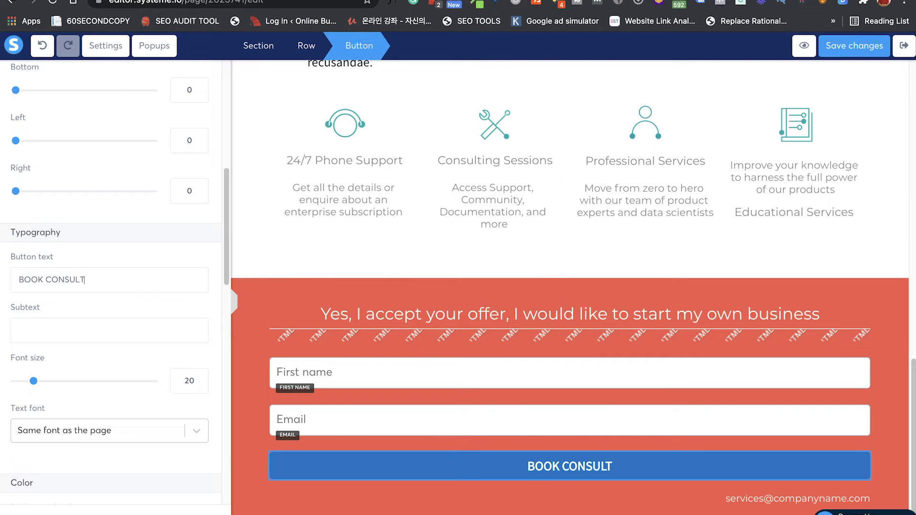
text(ATION NOW!!!)
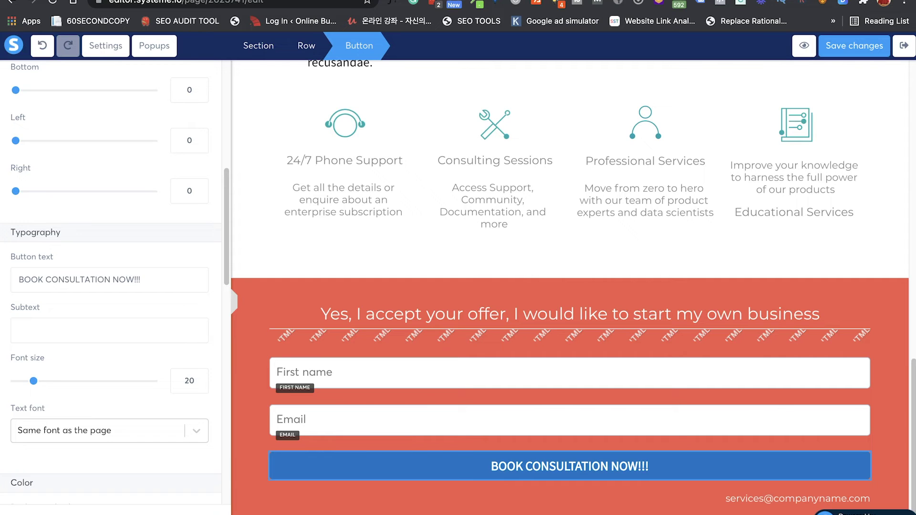
drag(34, 385, 42, 388)
Step: Give the button a #385F79 slate-blue background
scroll(42, 388, down, 5)
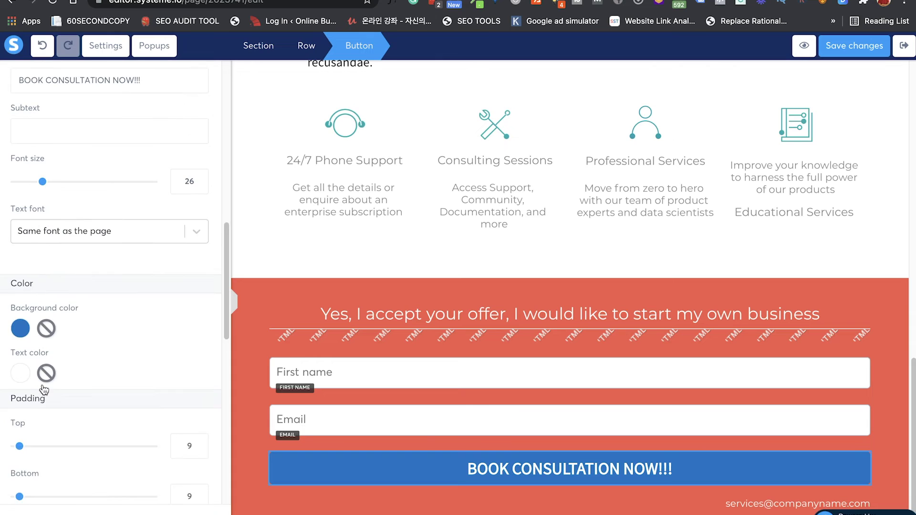
click(21, 286)
click(142, 292)
click(150, 280)
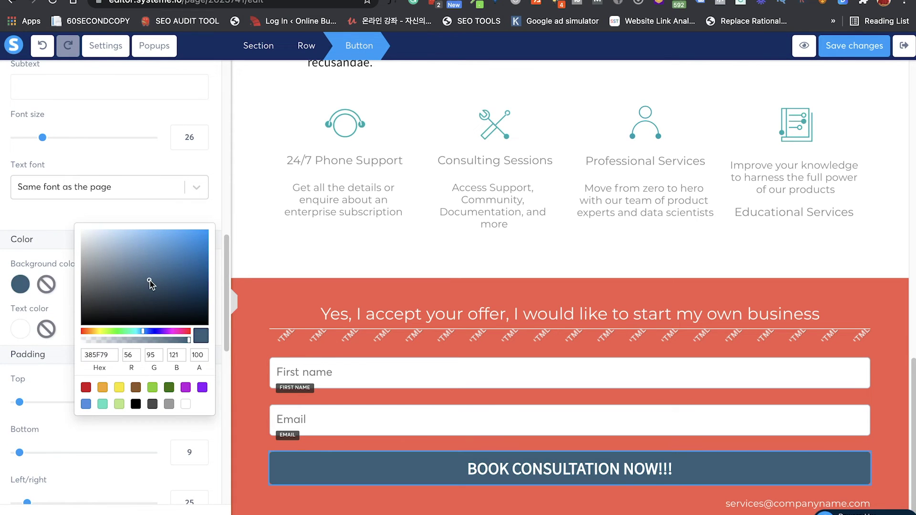
click(96, 212)
scroll(112, 358, down, 10)
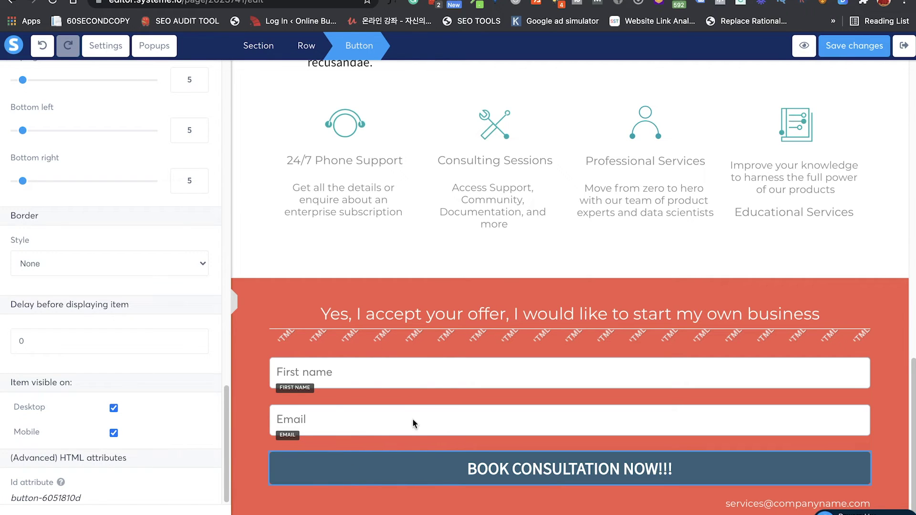
scroll(113, 144, up, 15)
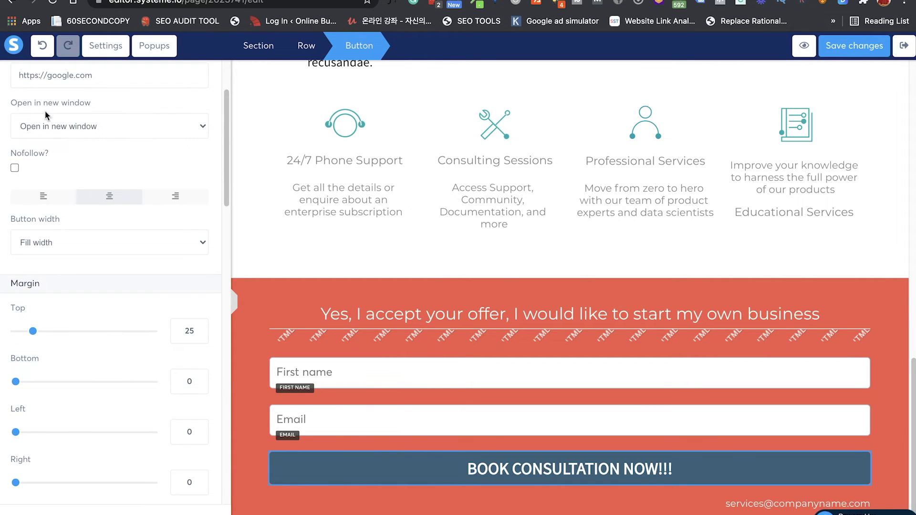
scroll(48, 140, up, 3)
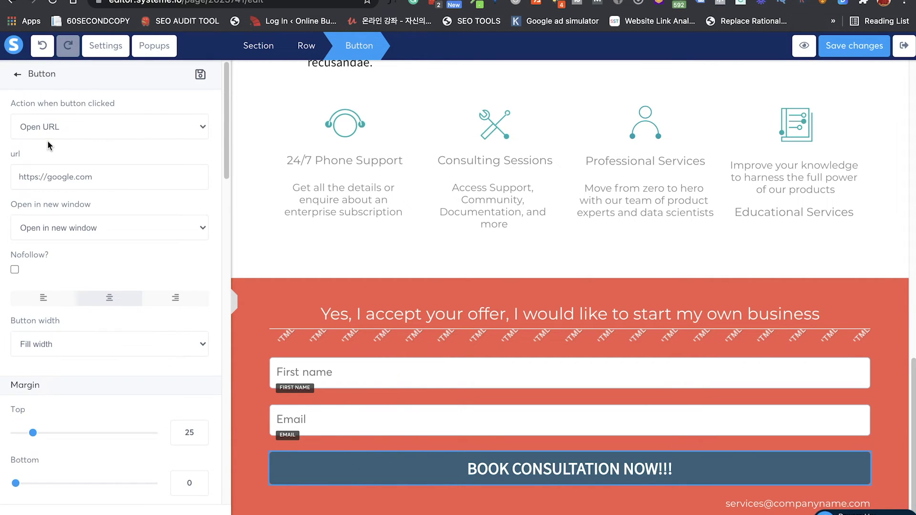
Step: Place a countdown timer above the opt-in form, keeping its end date on July 3
click(17, 74)
scroll(92, 250, down, 10)
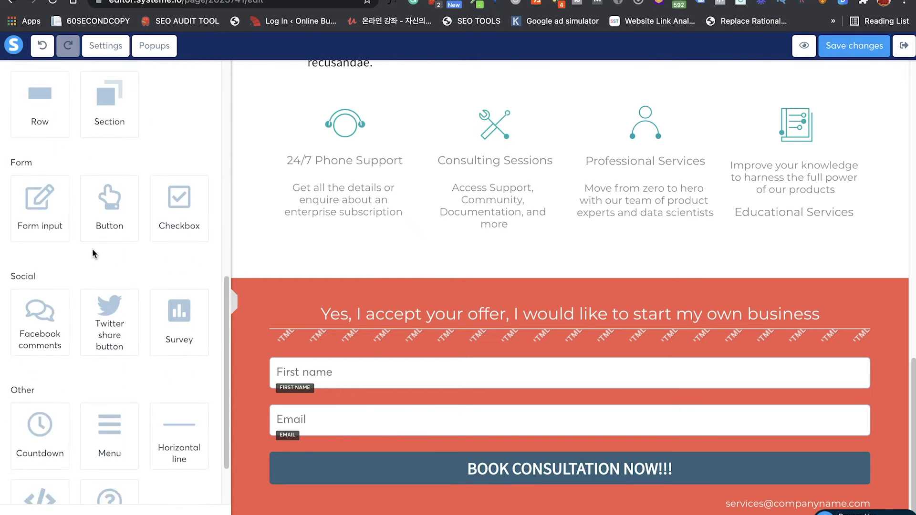
drag(51, 353, 342, 339)
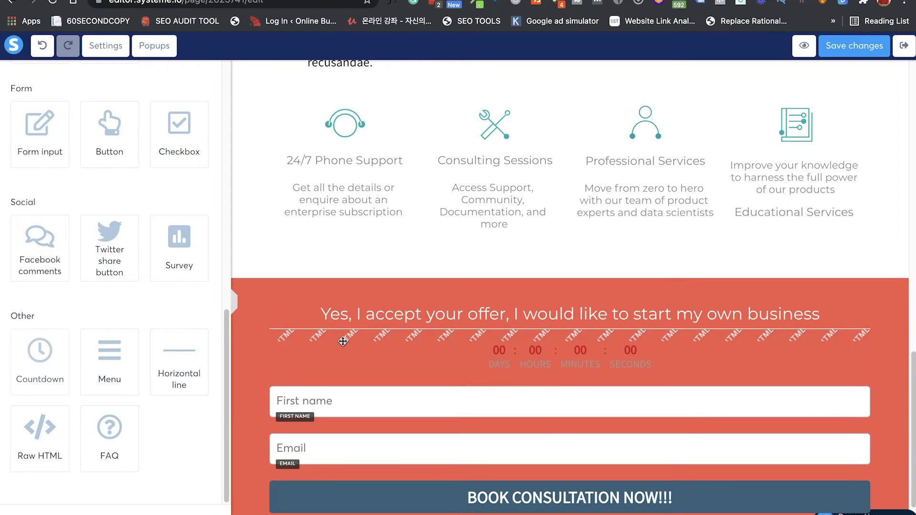
click(491, 360)
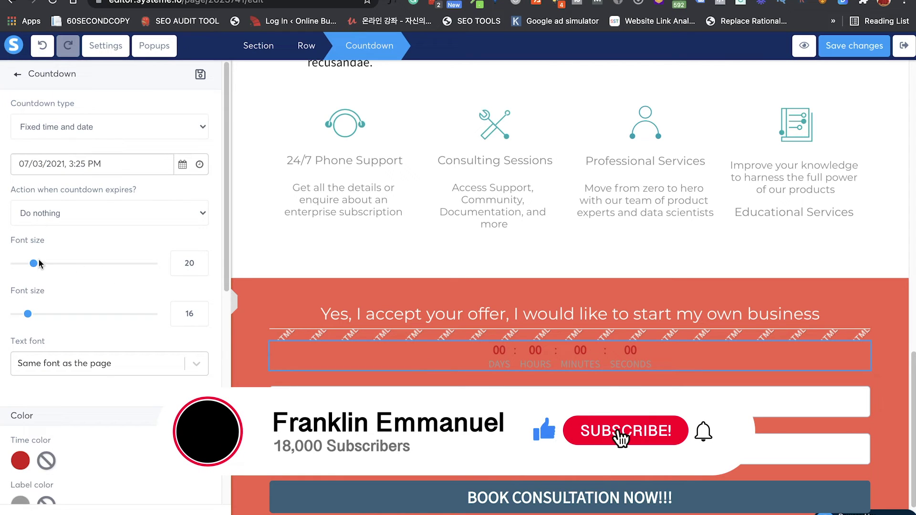
click(182, 172)
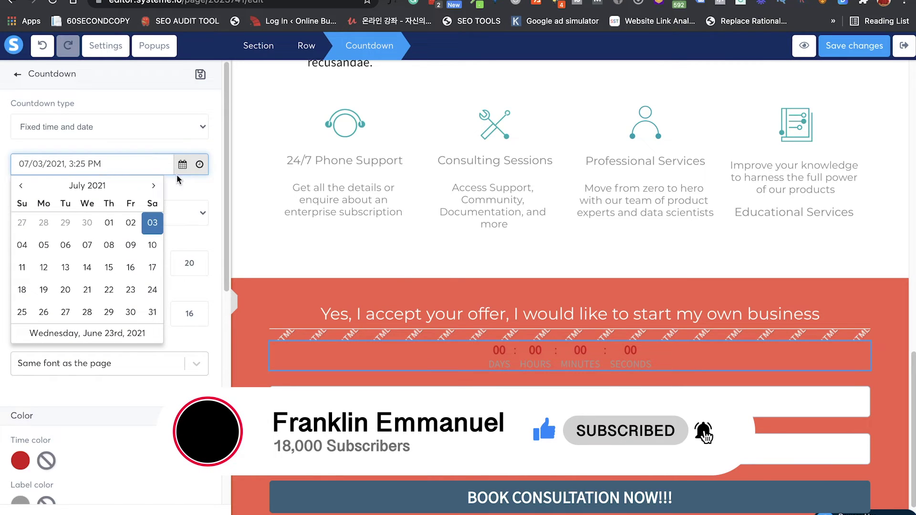
click(145, 231)
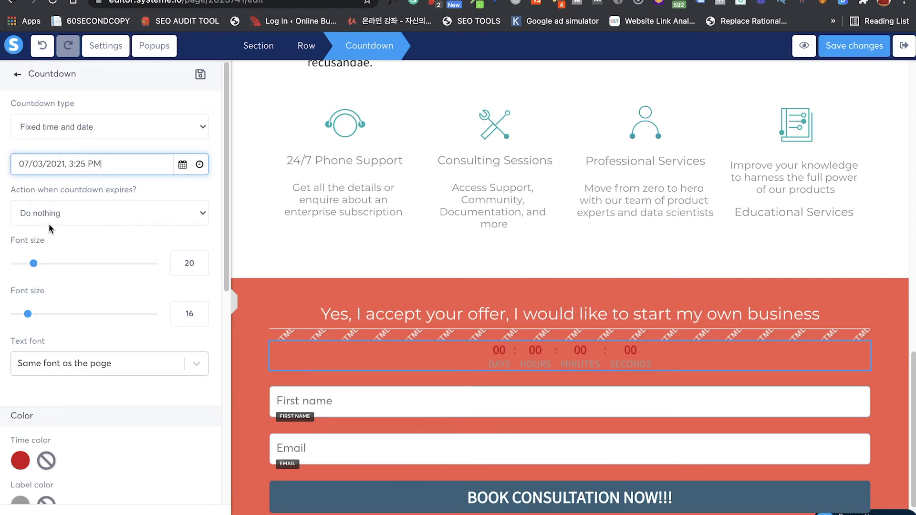
Step: Set countdown digits to size 80 in #F7F7F7 and labels to 31, then save
drag(33, 263, 123, 268)
drag(28, 314, 51, 320)
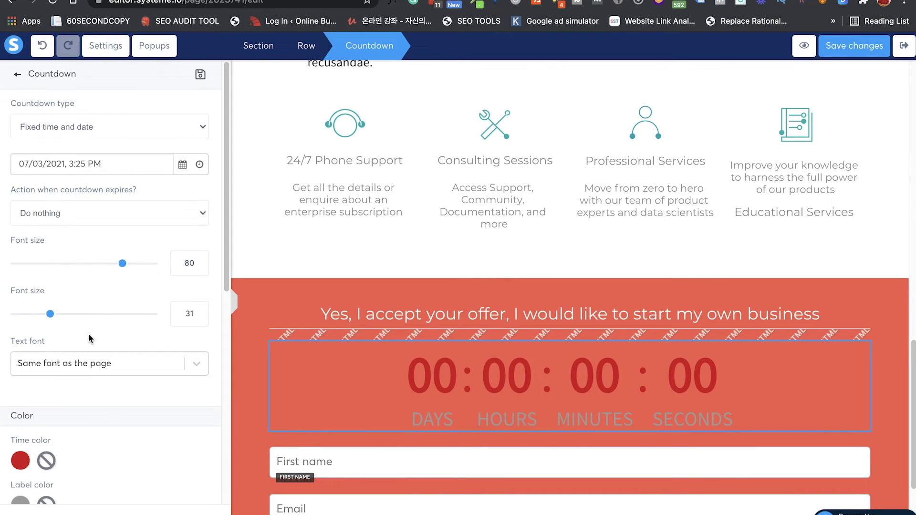
scroll(85, 415, down, 3)
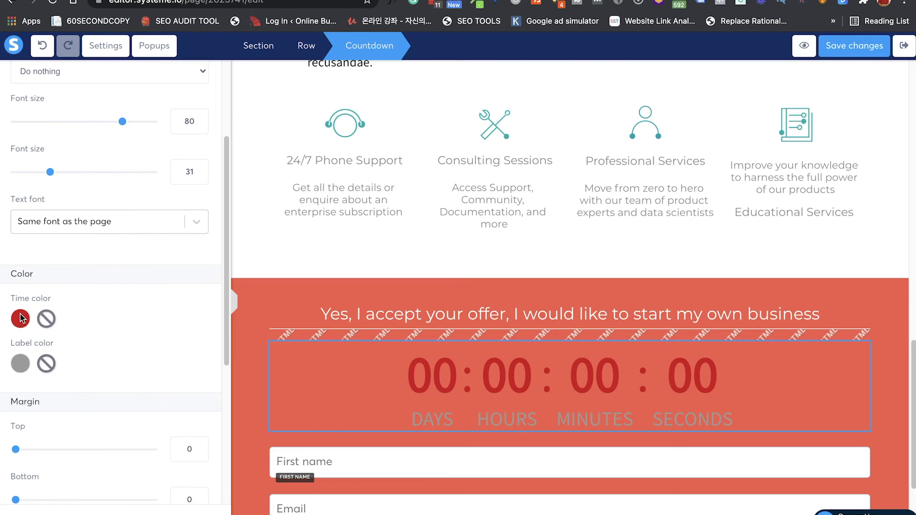
click(20, 319)
drag(142, 334, 71, 272)
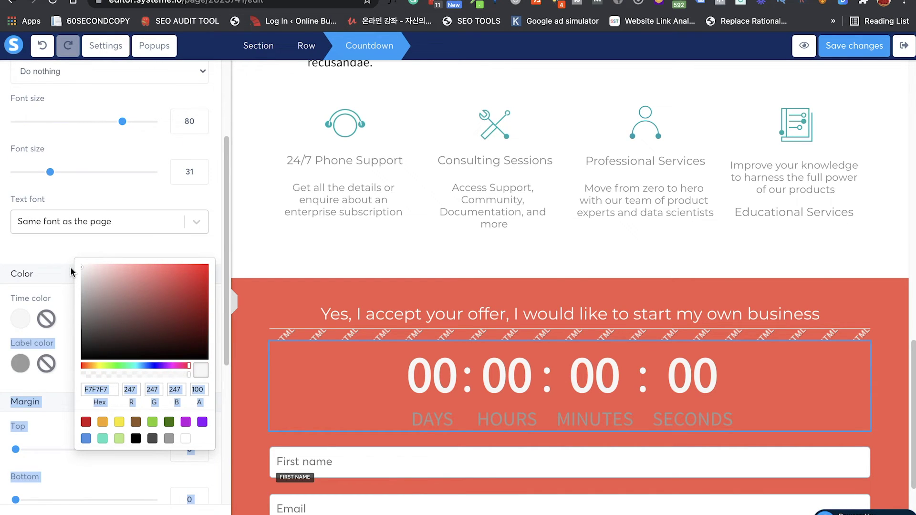
click(44, 257)
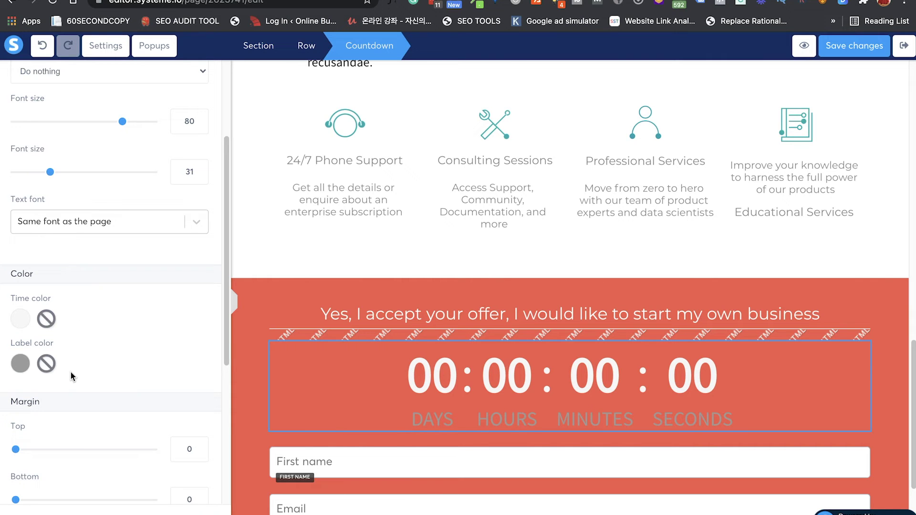
scroll(71, 371, down, 5)
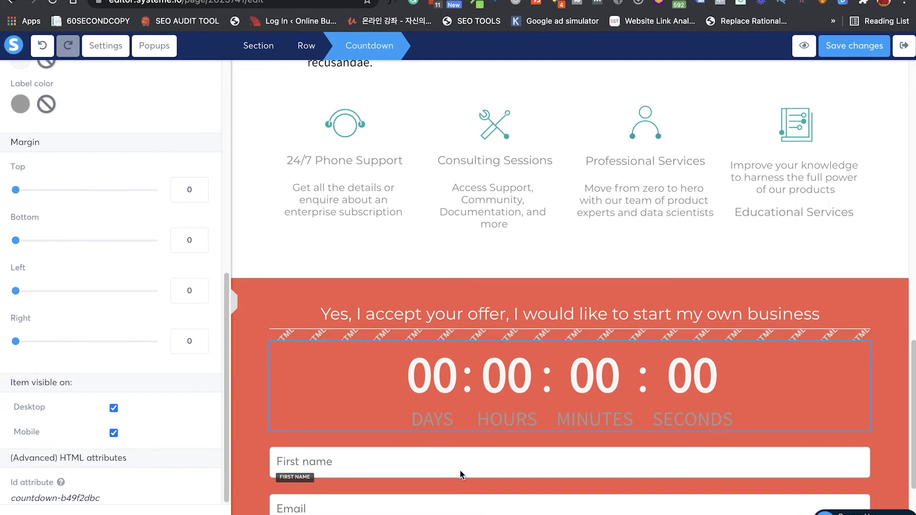
click(861, 49)
Step: Switch the editor to the mobile layout and leave the countdown settings
click(139, 513)
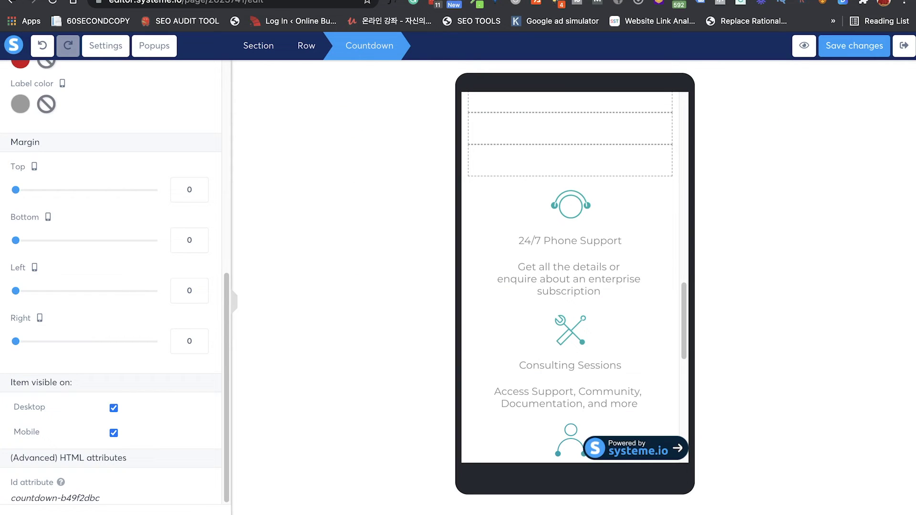
click(508, 316)
scroll(509, 316, up, 2)
scroll(509, 318, up, 15)
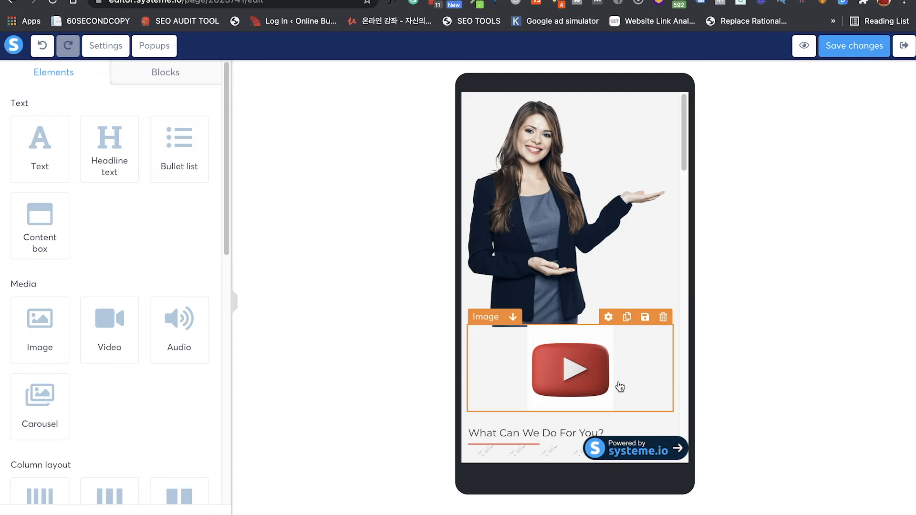
Step: Resize the YouTube icon to 35, align it left, and give it a 58 top margin
click(581, 369)
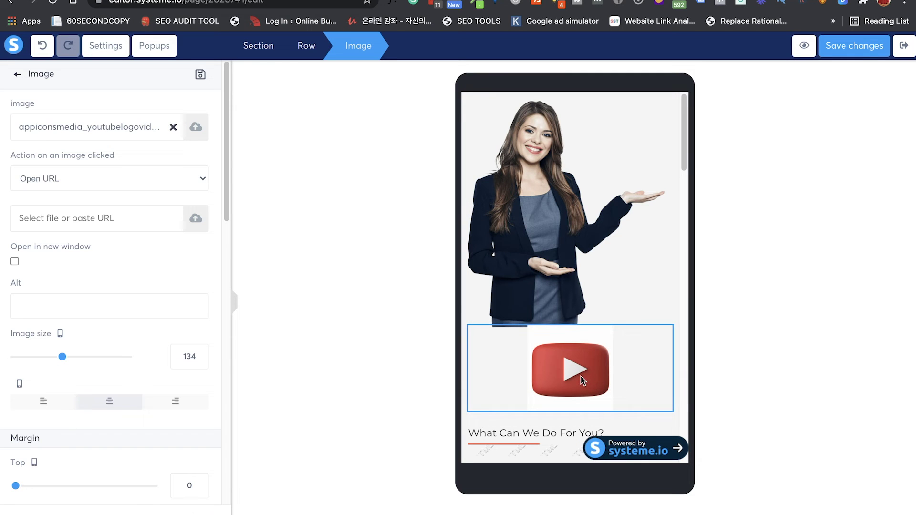
click(581, 377)
click(581, 376)
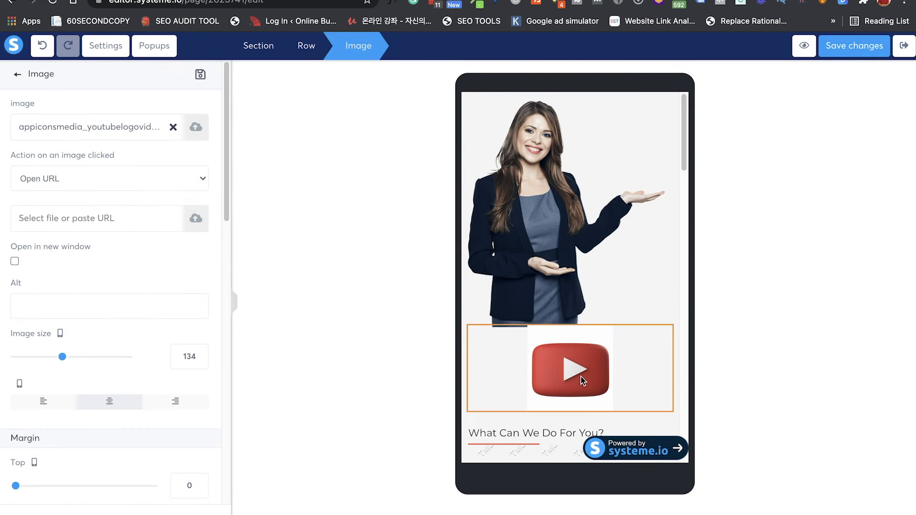
drag(62, 357, 28, 357)
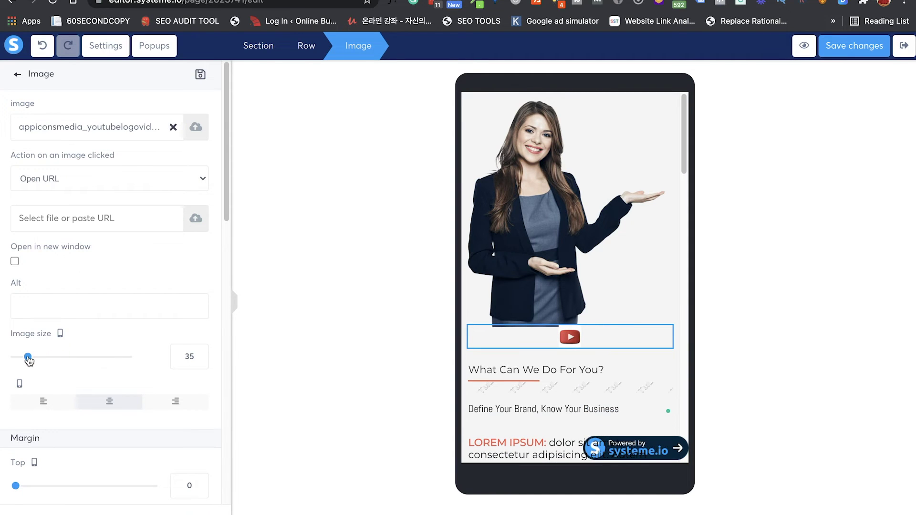
click(42, 407)
scroll(72, 415, down, 3)
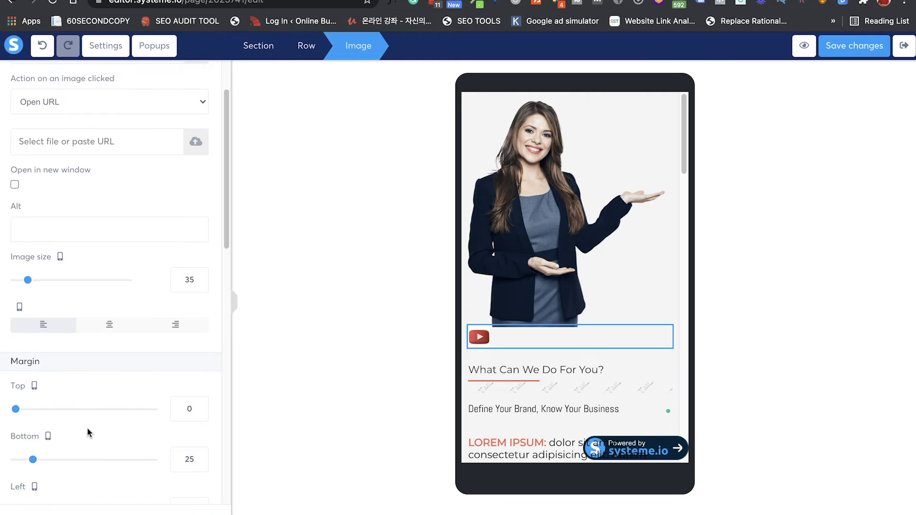
drag(15, 405, 56, 405)
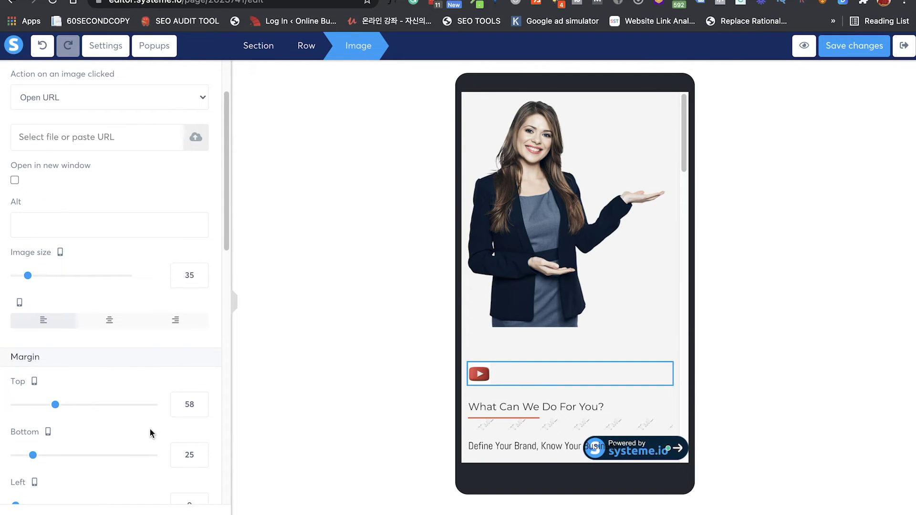
click(535, 367)
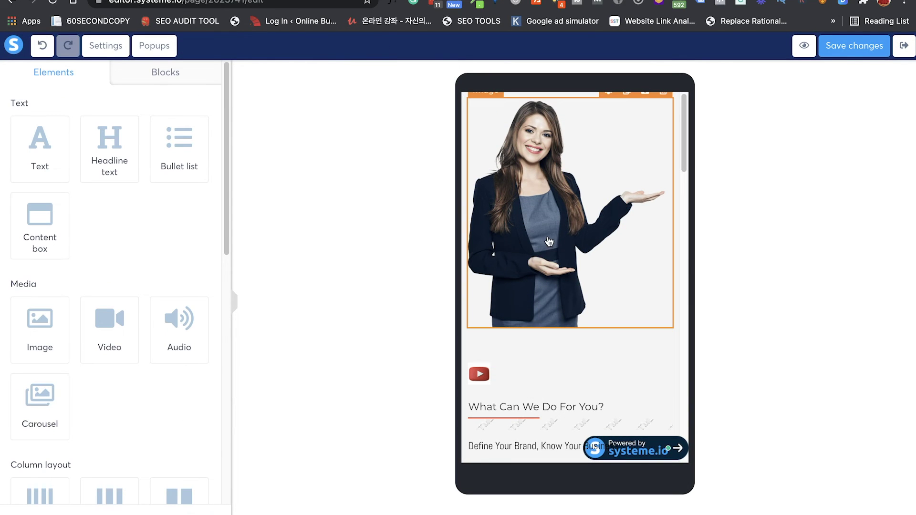
Step: Enlarge the Define Your Brand headline to size 41 on mobile
scroll(540, 310, down, 6)
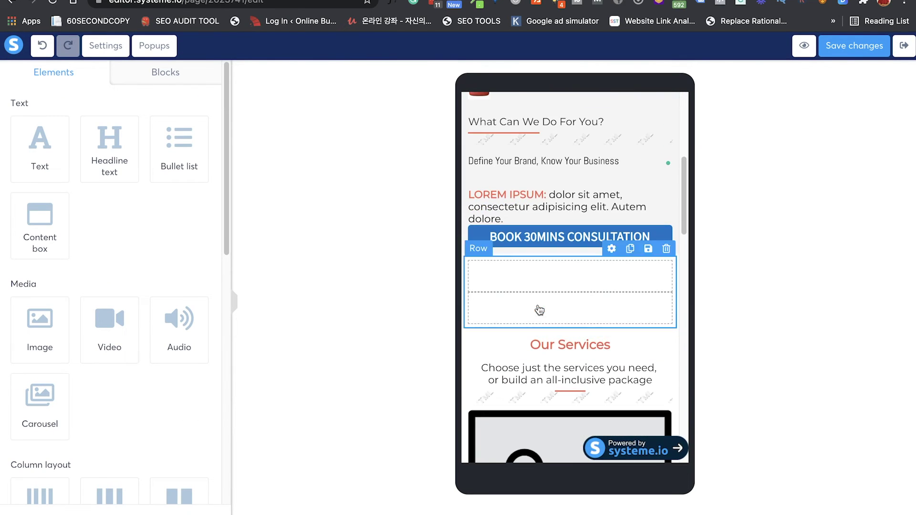
click(542, 238)
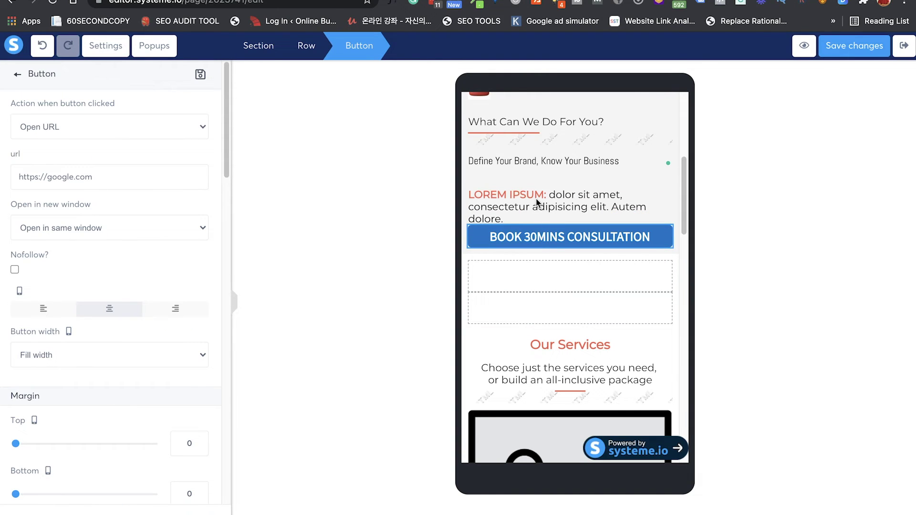
click(533, 165)
click(529, 161)
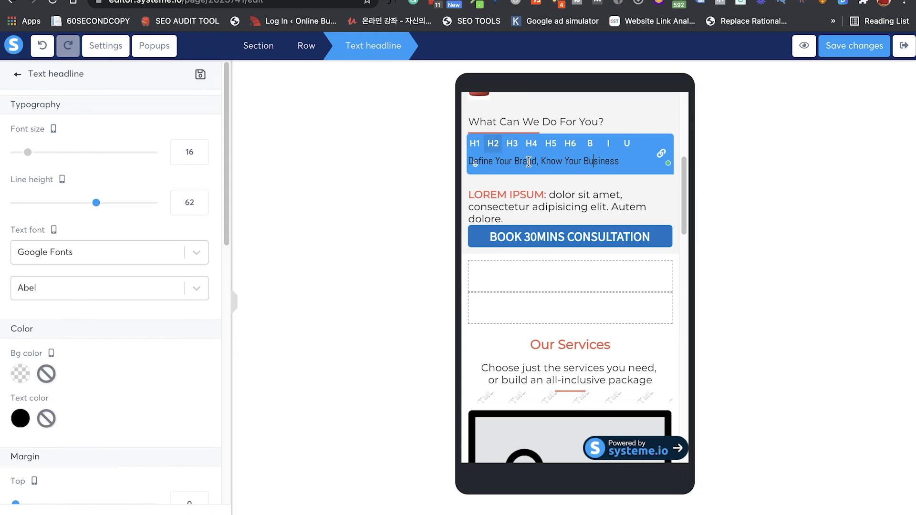
triple_click(529, 161)
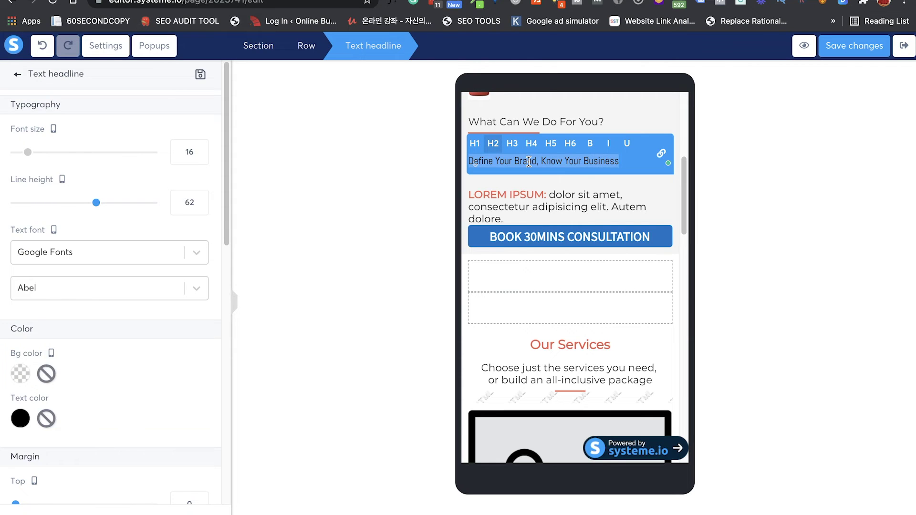
drag(26, 154, 65, 153)
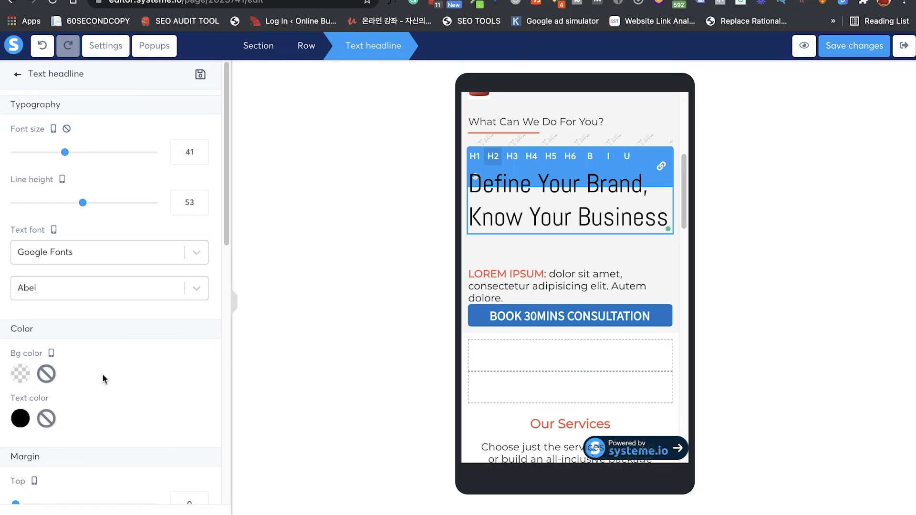
scroll(102, 374, down, 3)
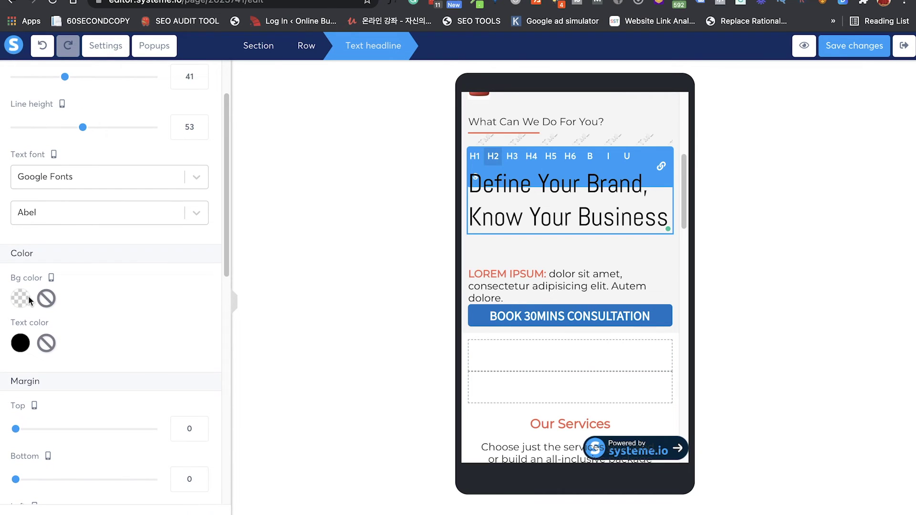
click(19, 299)
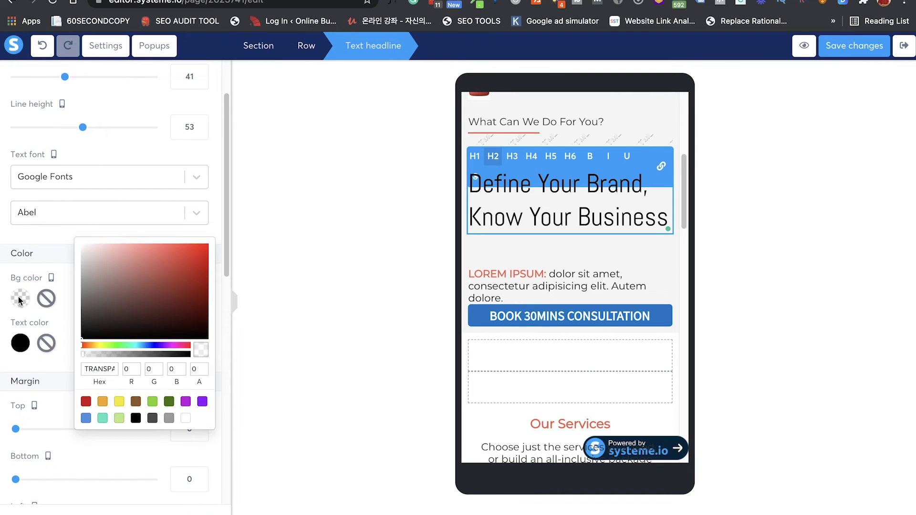
click(50, 240)
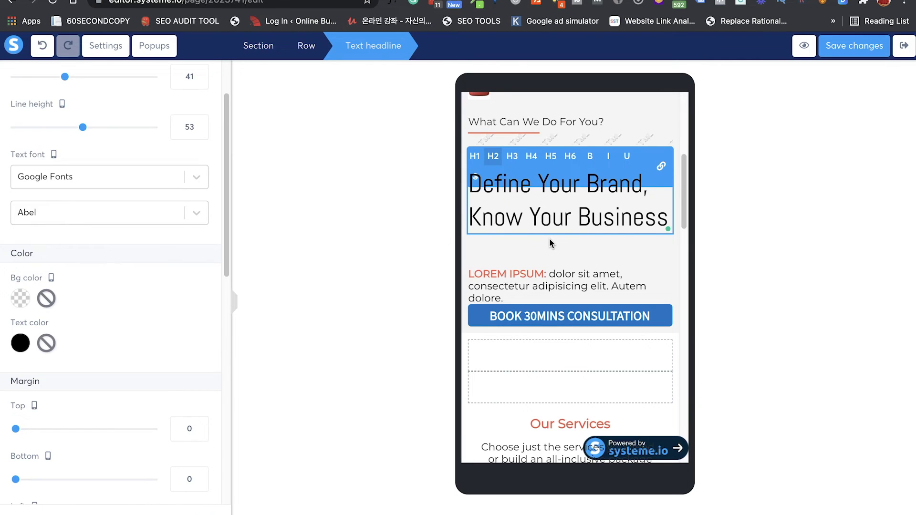
Step: Make the whole Define Your Brand headline bold
double_click(579, 216)
triple_click(579, 216)
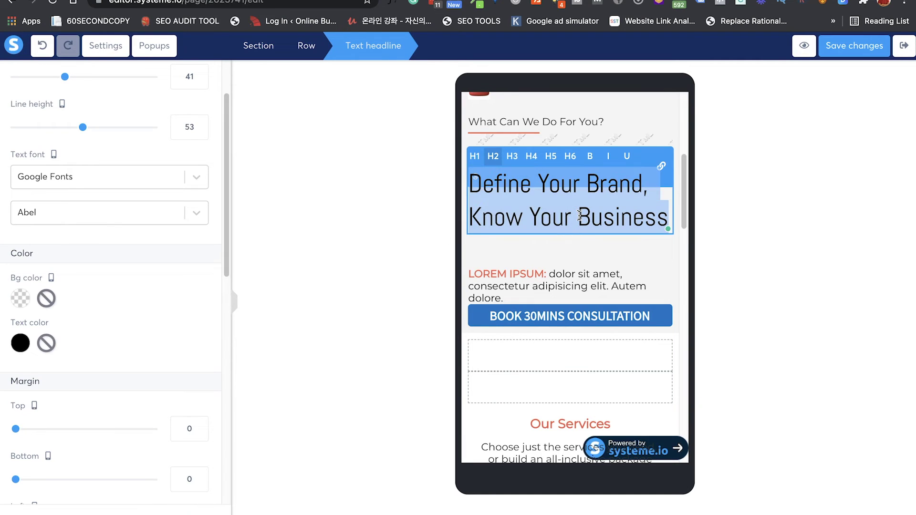
key(ctrl+b)
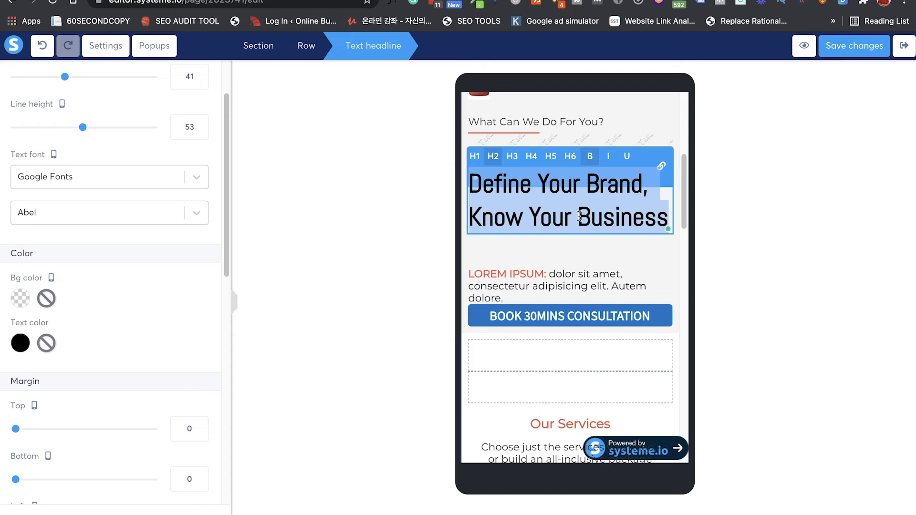
click(559, 288)
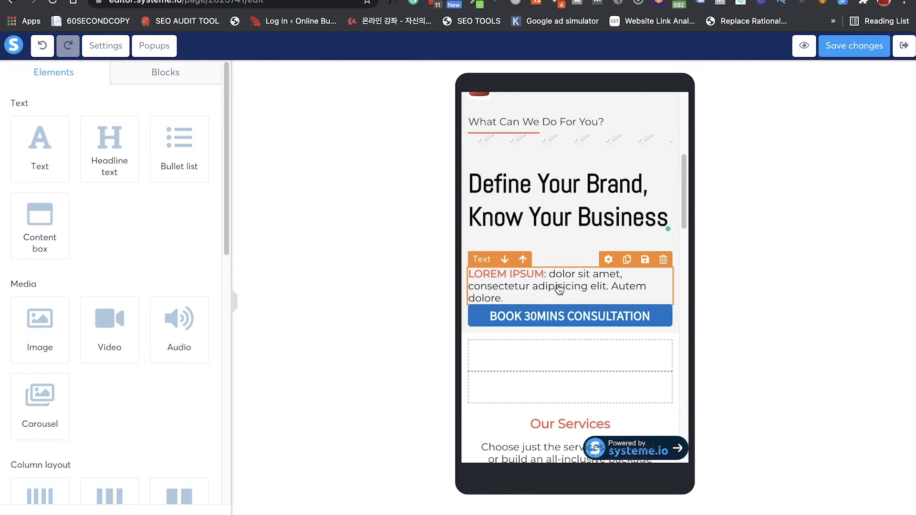
Step: Give the BOOK 30MINS CONSULTATION button a 22 top and 41 bottom margin
click(551, 319)
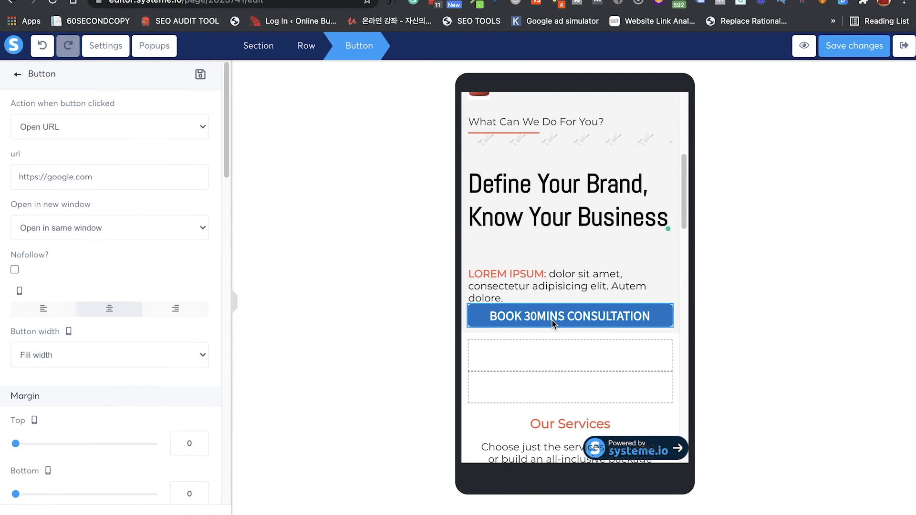
click(552, 324)
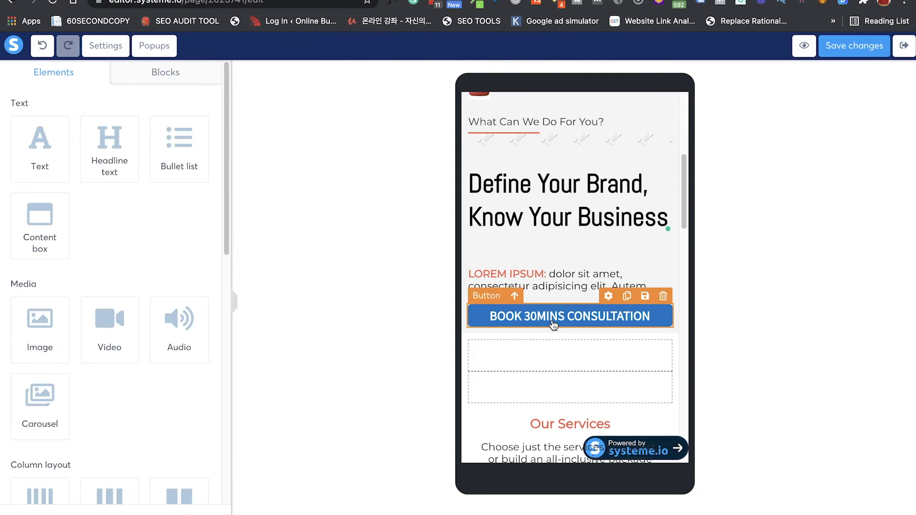
click(553, 324)
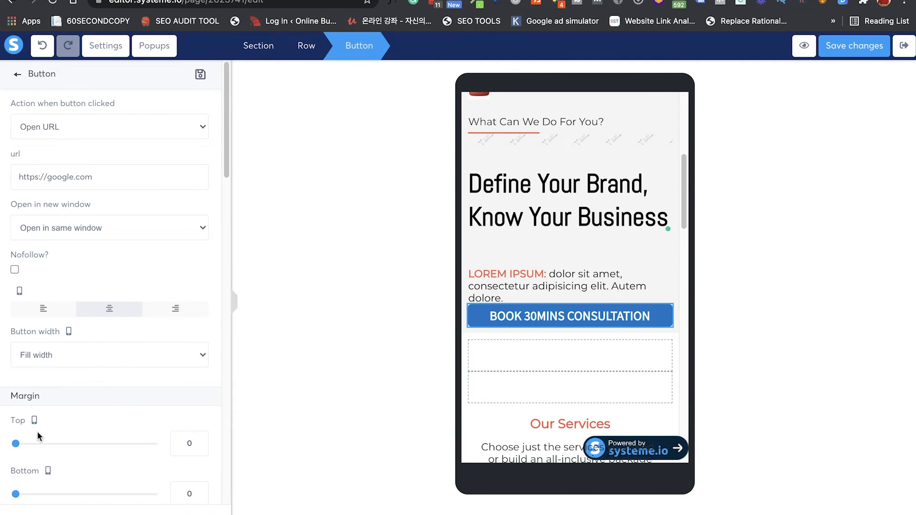
scroll(37, 439, down, 5)
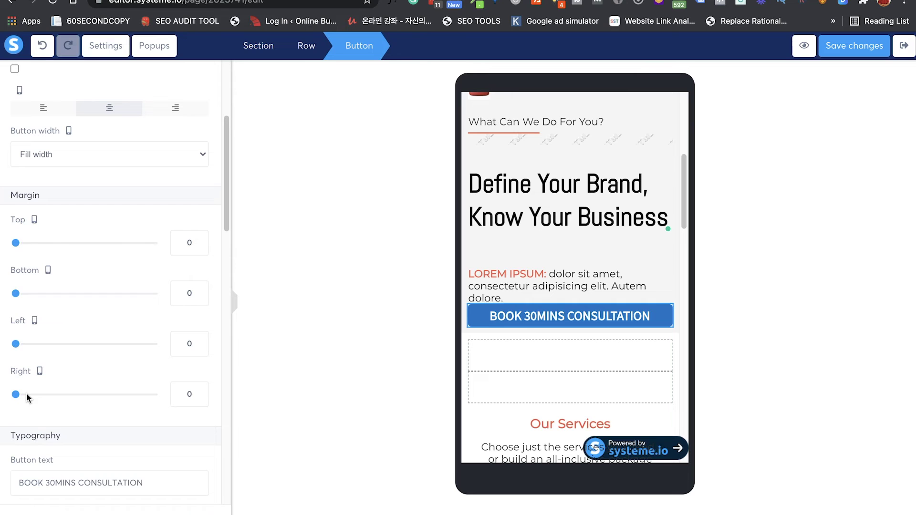
drag(16, 243, 30, 242)
drag(15, 293, 43, 301)
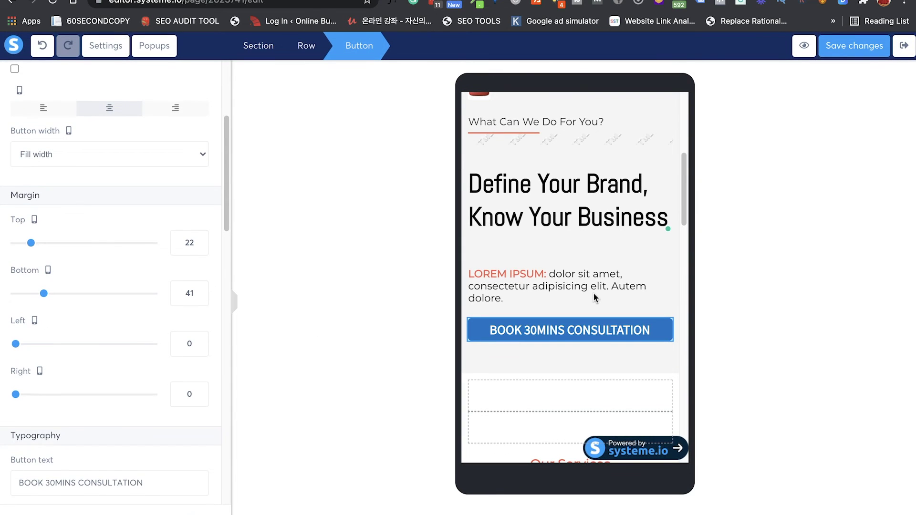
key(Escape)
scroll(595, 298, down, 2)
scroll(595, 298, down, 10)
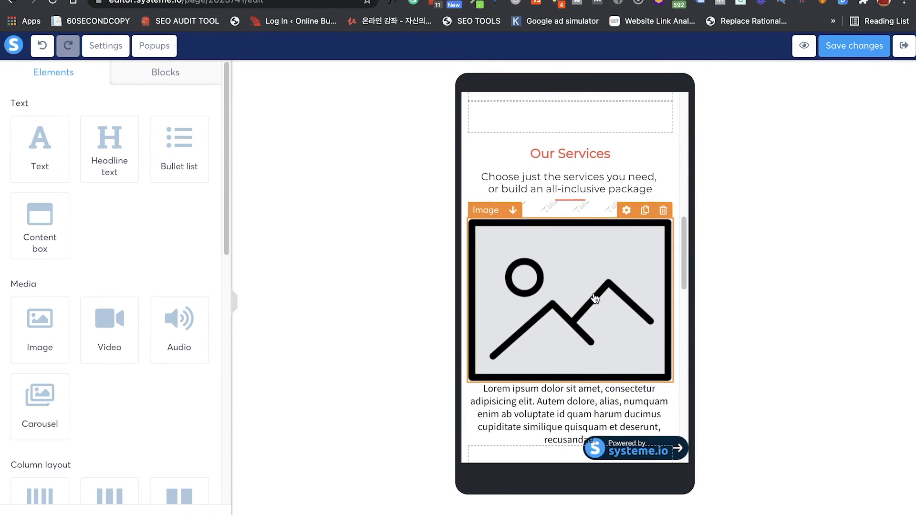
Step: Give the BOOK CONSULTATION NOW!!! button a 15 top and about 31 bottom margin
scroll(595, 299, down, 10)
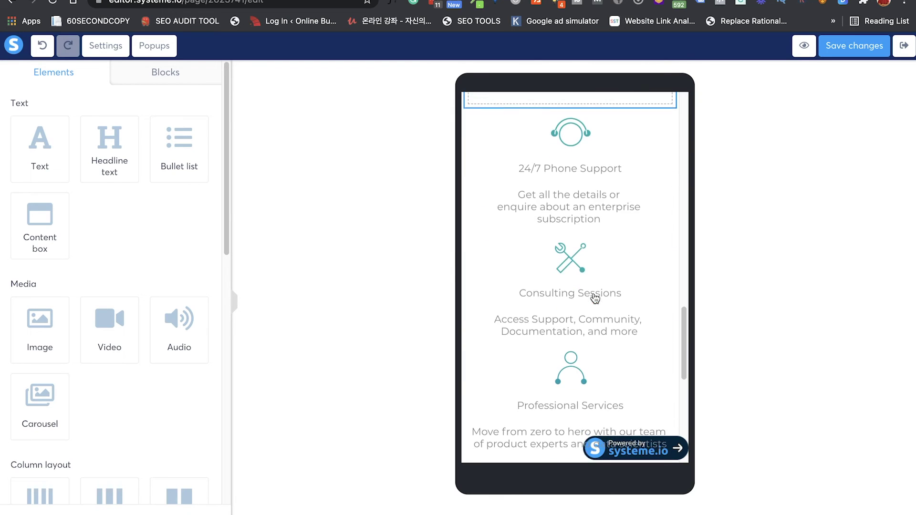
scroll(595, 298, down, 4)
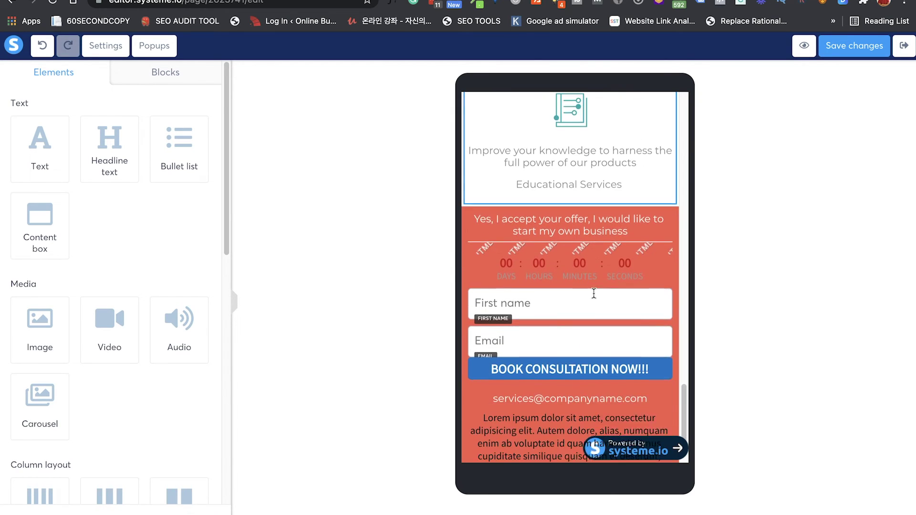
click(547, 358)
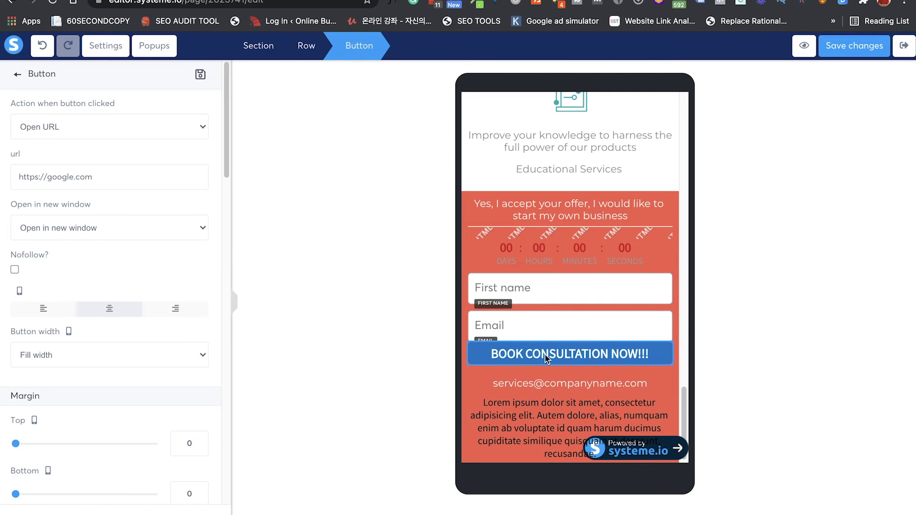
key(Escape)
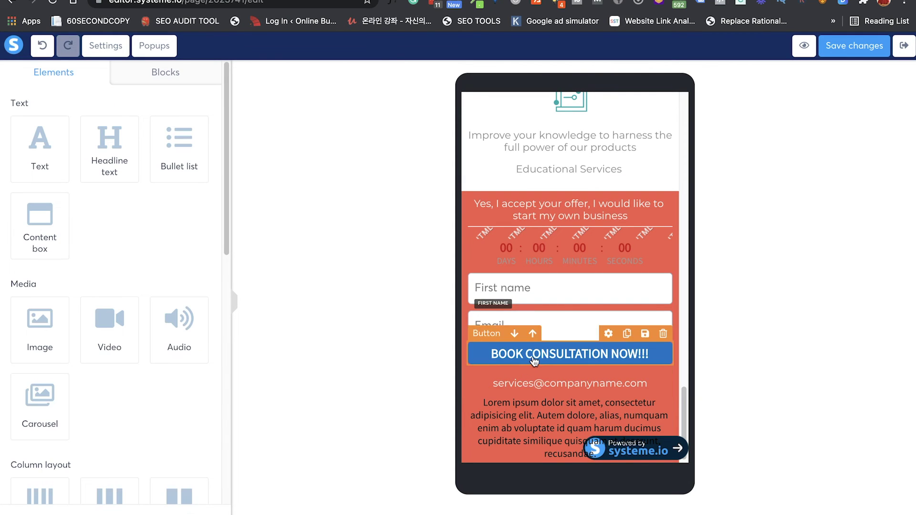
click(535, 362)
mouse_move(17, 446)
mouse_down()
mouse_move(34, 445)
mouse_move(27, 446)
mouse_up()
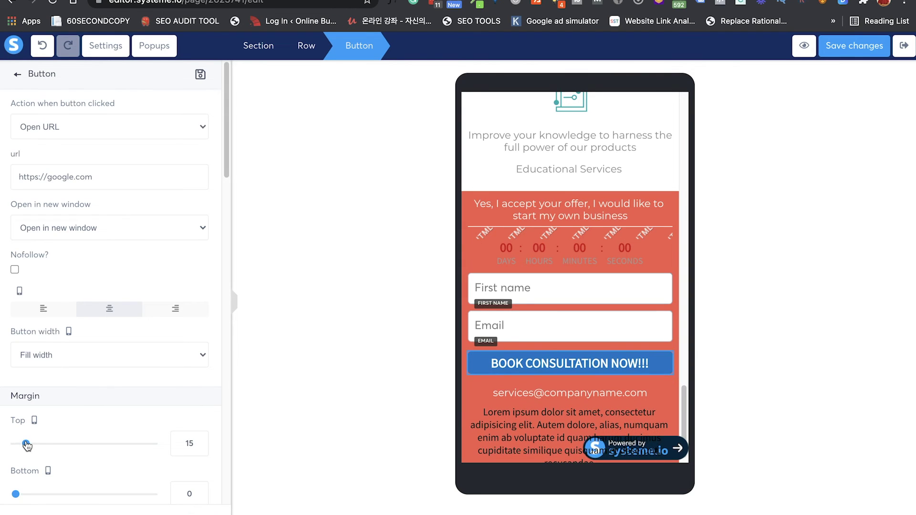
drag(16, 494, 37, 494)
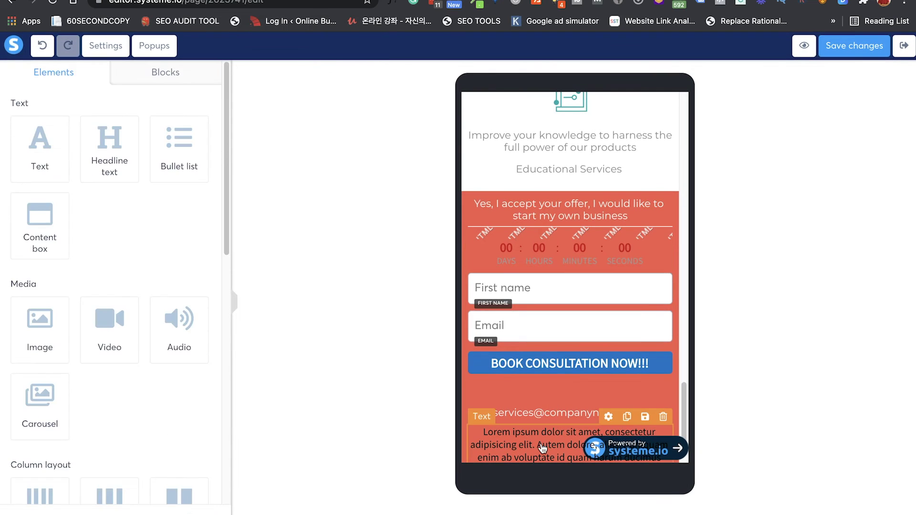
Step: Set the Lorem ipsum text's bottom margin to 47
click(554, 432)
scroll(143, 349, down, 3)
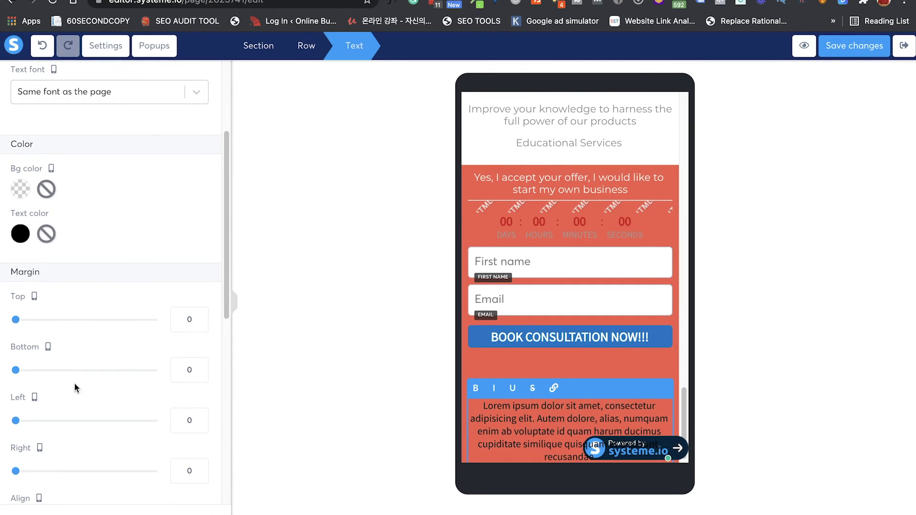
drag(16, 372, 48, 373)
scroll(484, 389, down, 1)
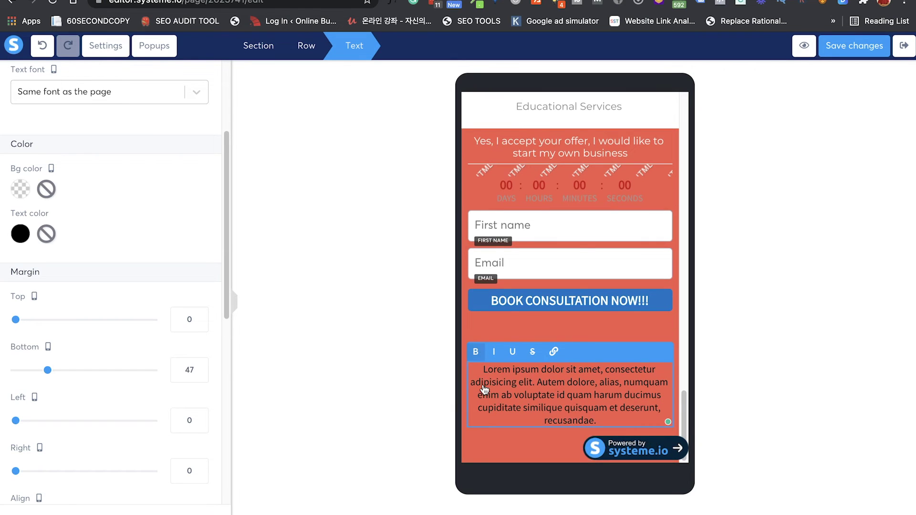
scroll(562, 376, up, 2)
scroll(562, 376, down, 7)
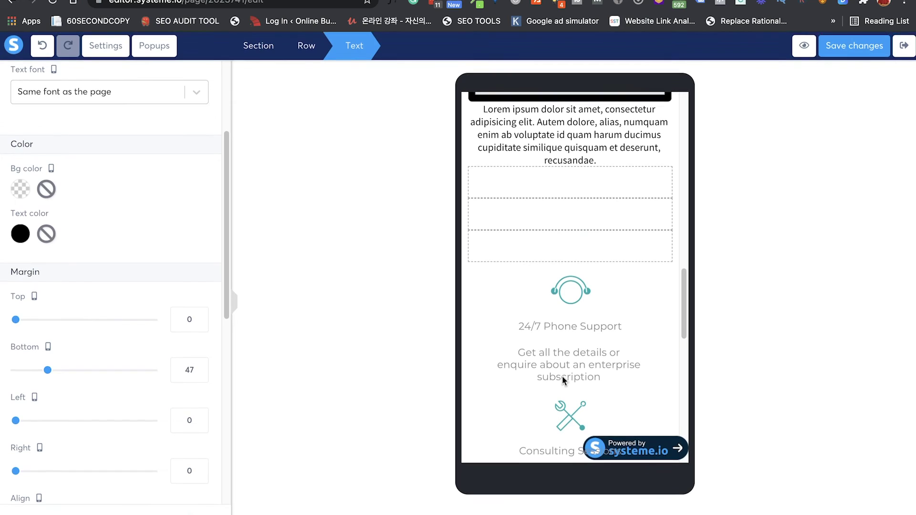
key(Escape)
scroll(545, 381, up, 7)
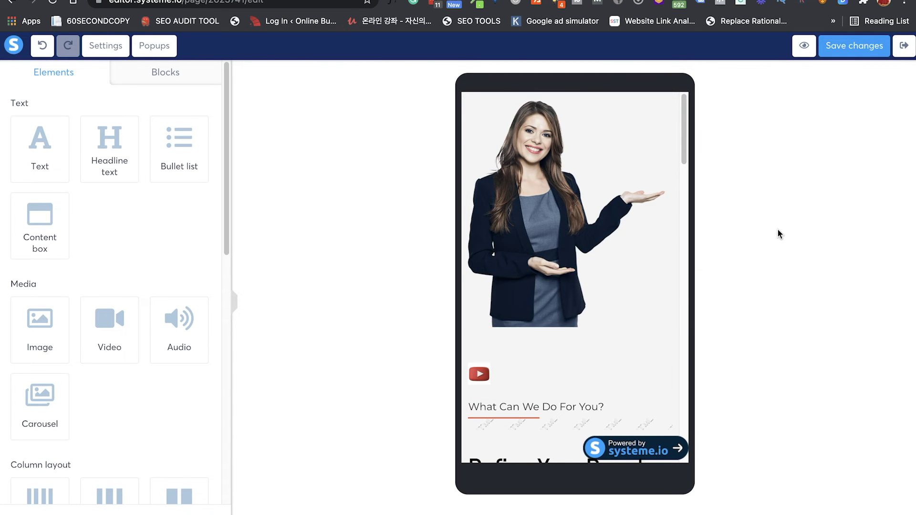
Step: Save the page, then fill the preview's opt-in form with an email address and submit it
click(857, 53)
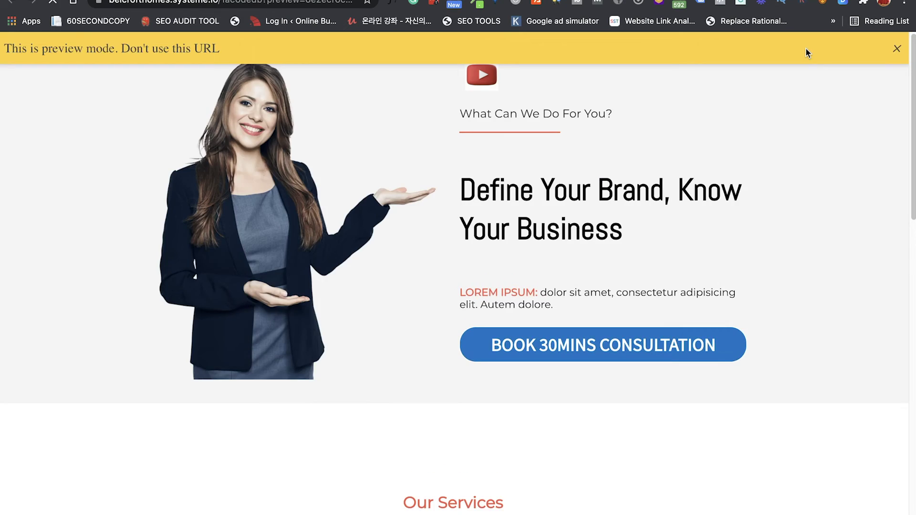
scroll(499, 198, down, 7)
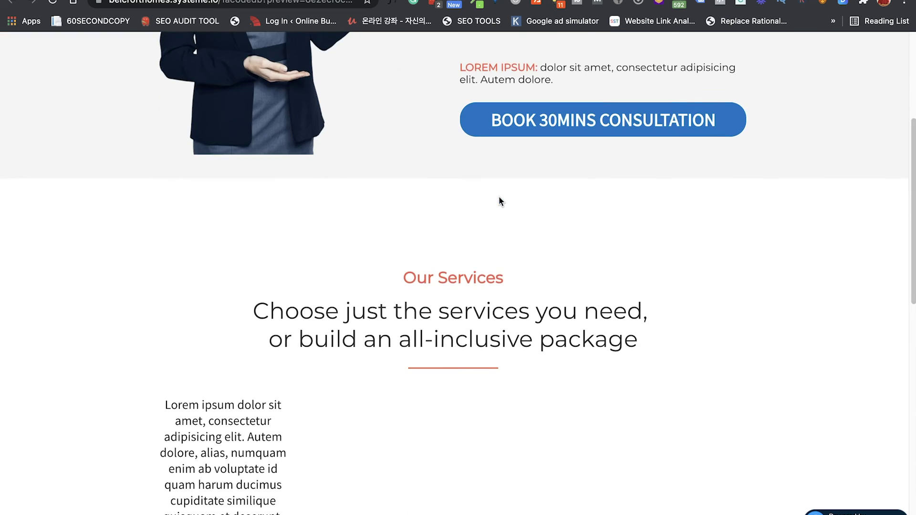
scroll(499, 199, down, 10)
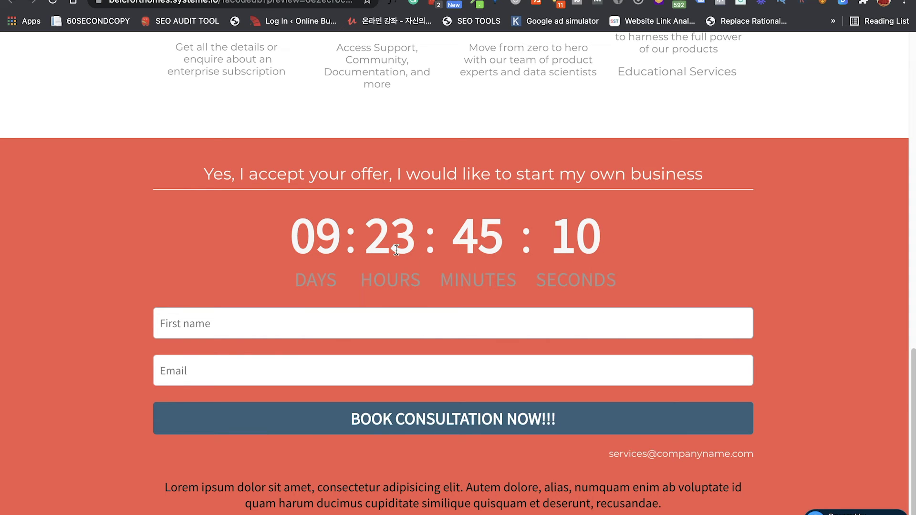
click(356, 313)
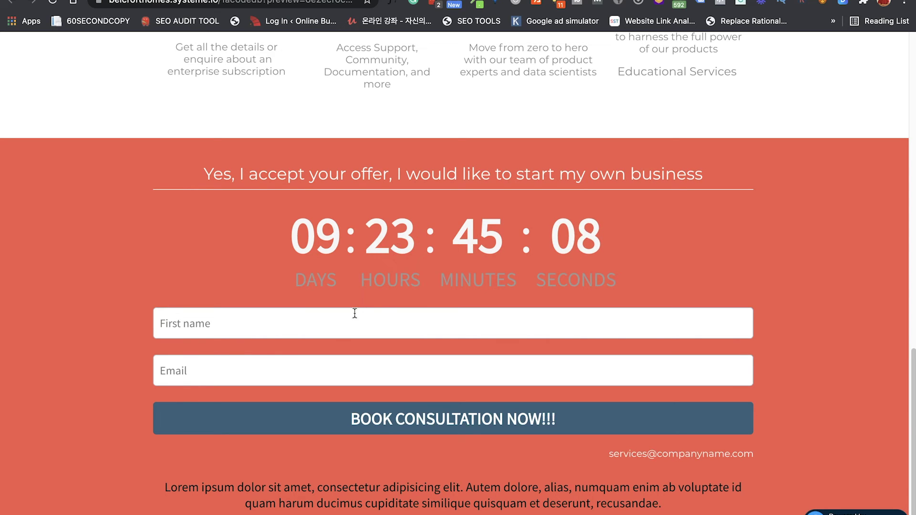
text(Frank)
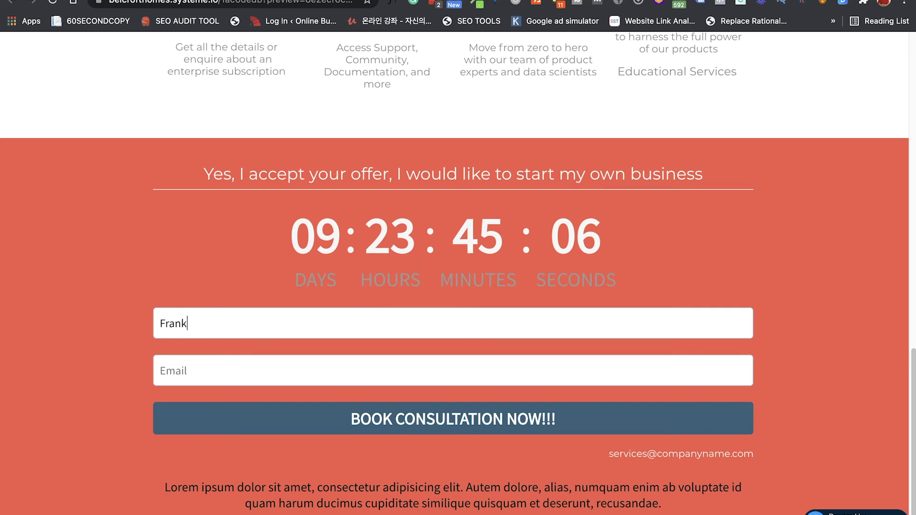
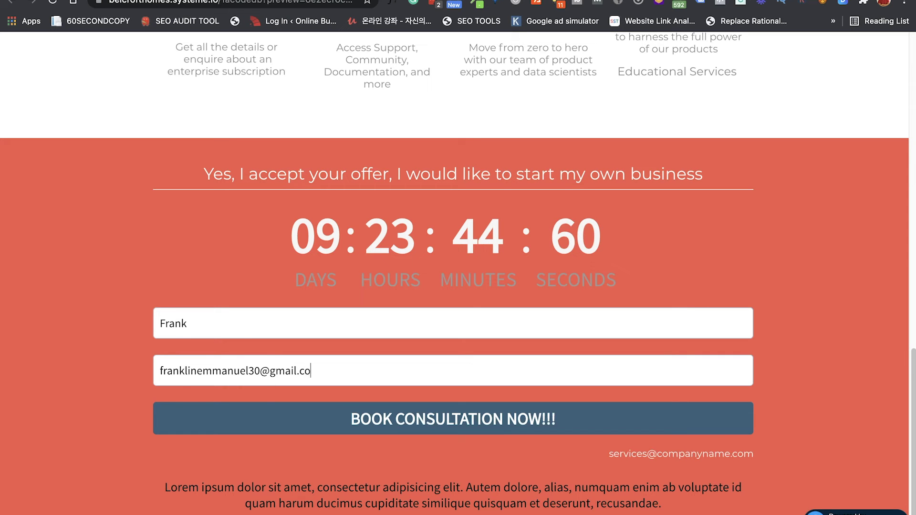
click(401, 418)
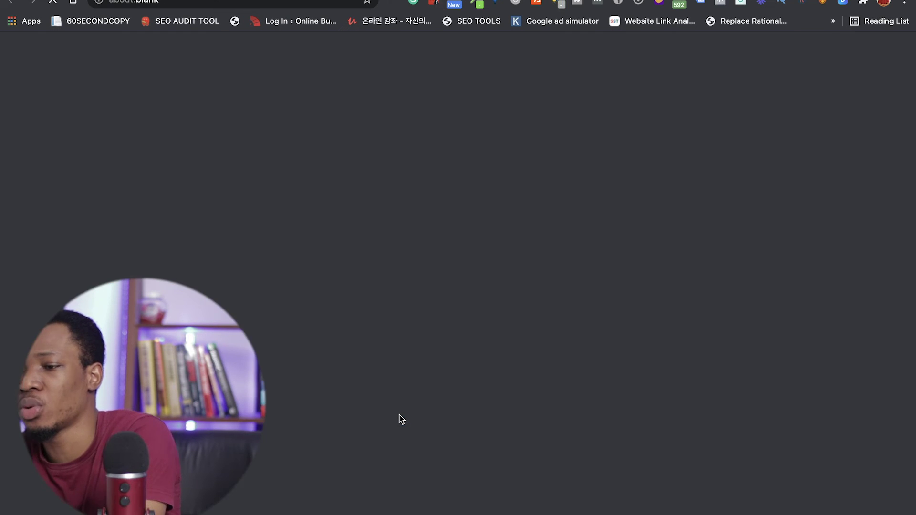